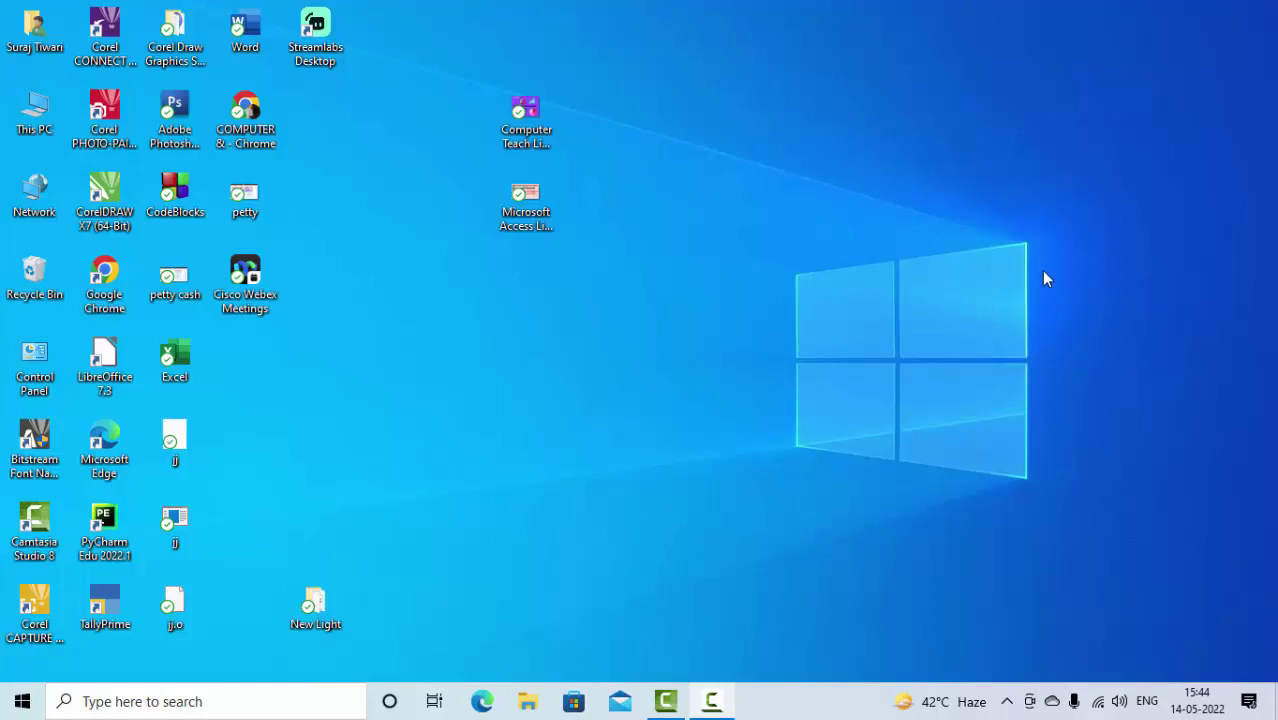
- Refresh the desktop repeatedly from its right-click menu
right_click(670, 150)
click(710, 222)
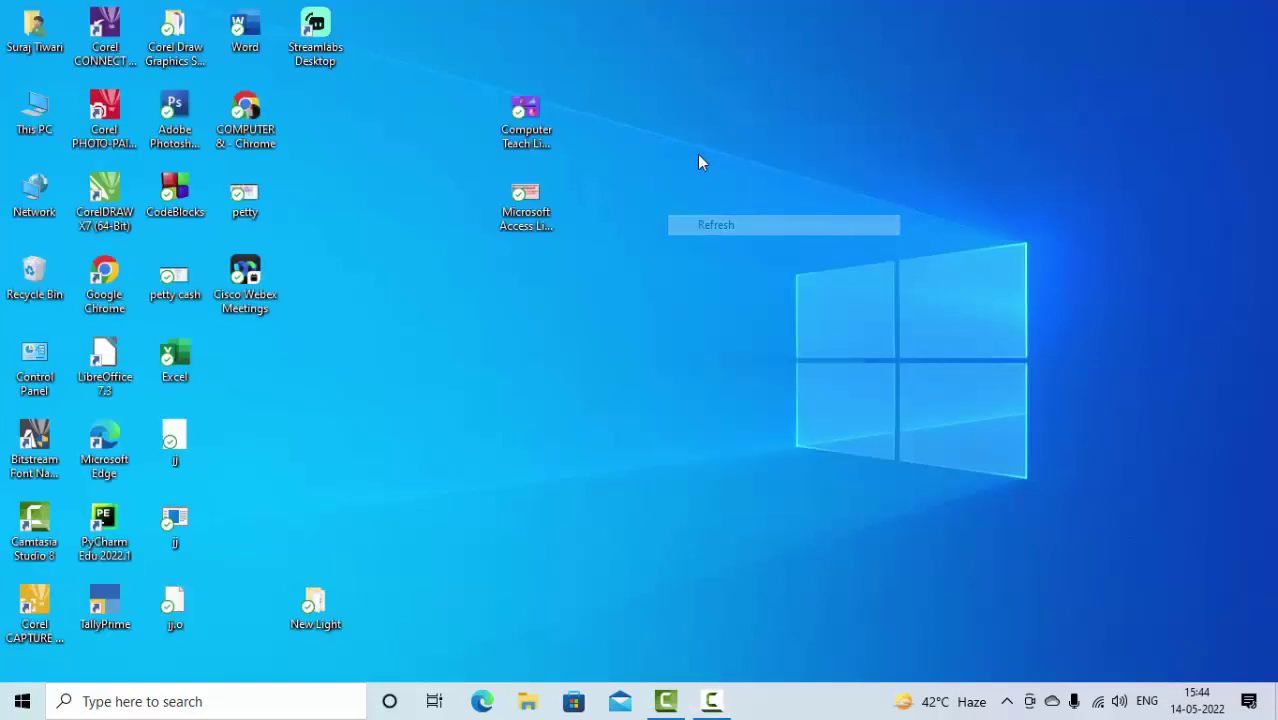
right_click(706, 164)
click(755, 240)
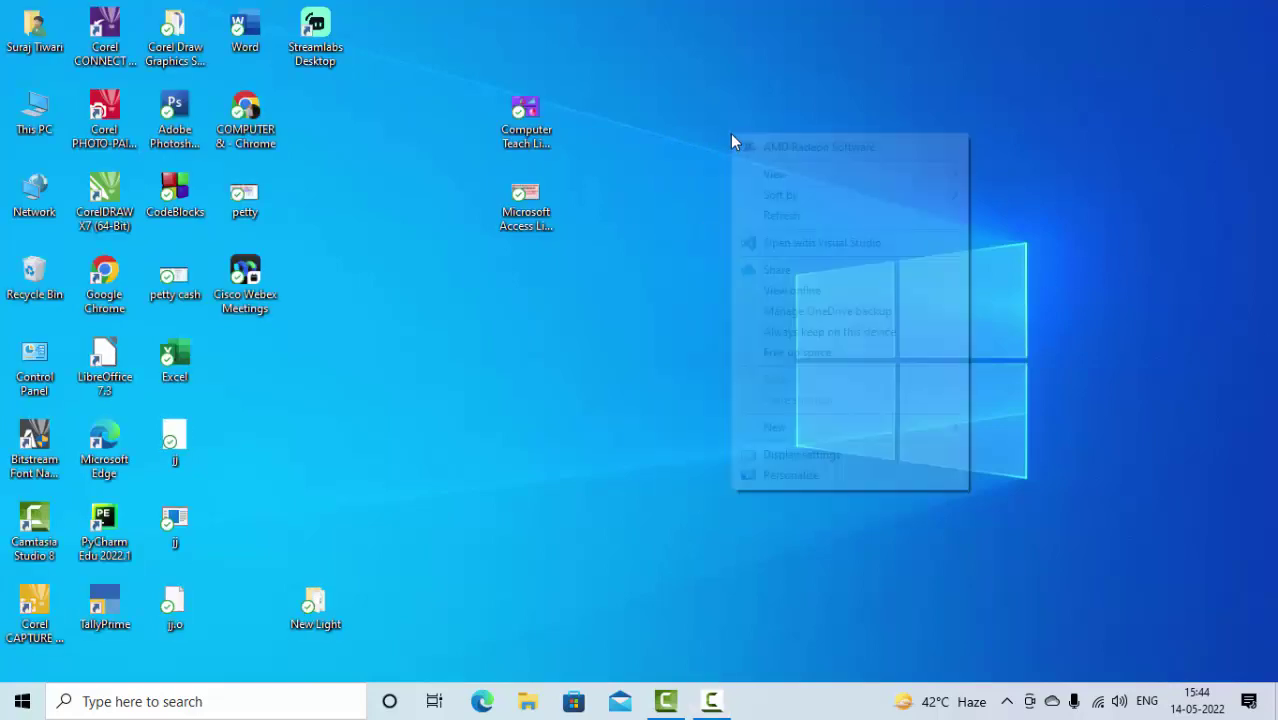
right_click(734, 137)
click(765, 213)
right_click(747, 139)
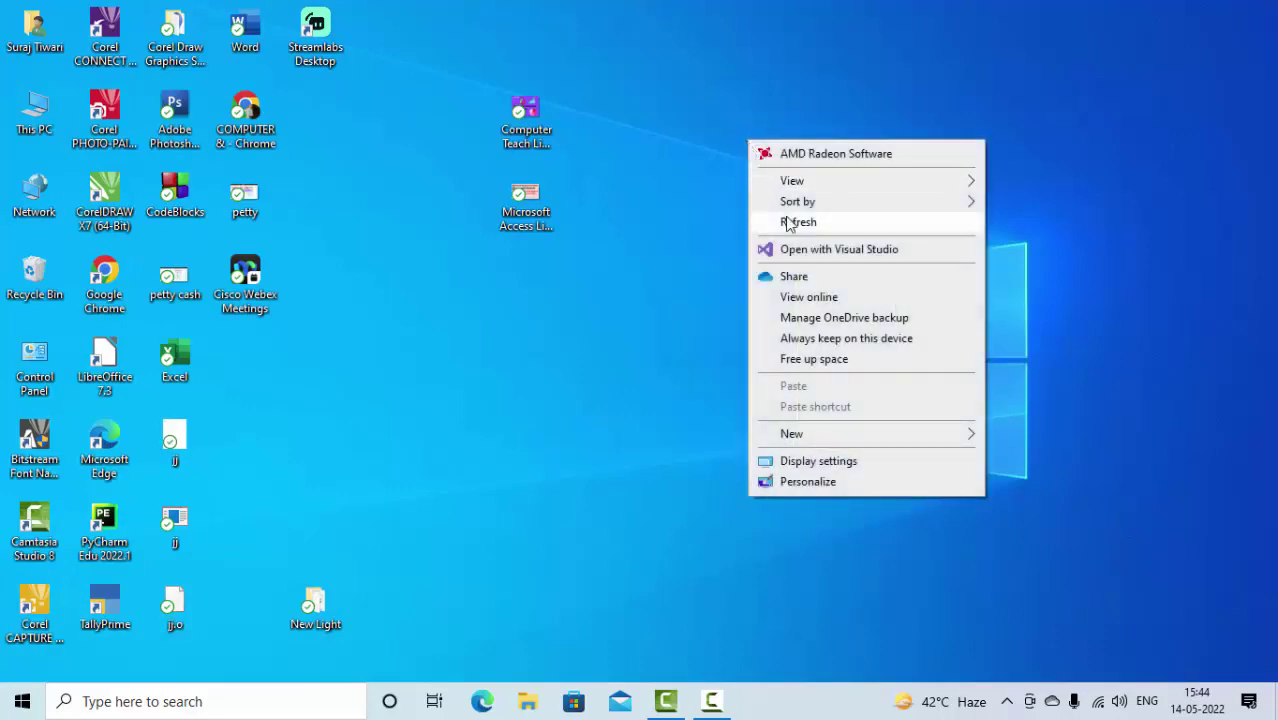
click(787, 222)
right_click(715, 141)
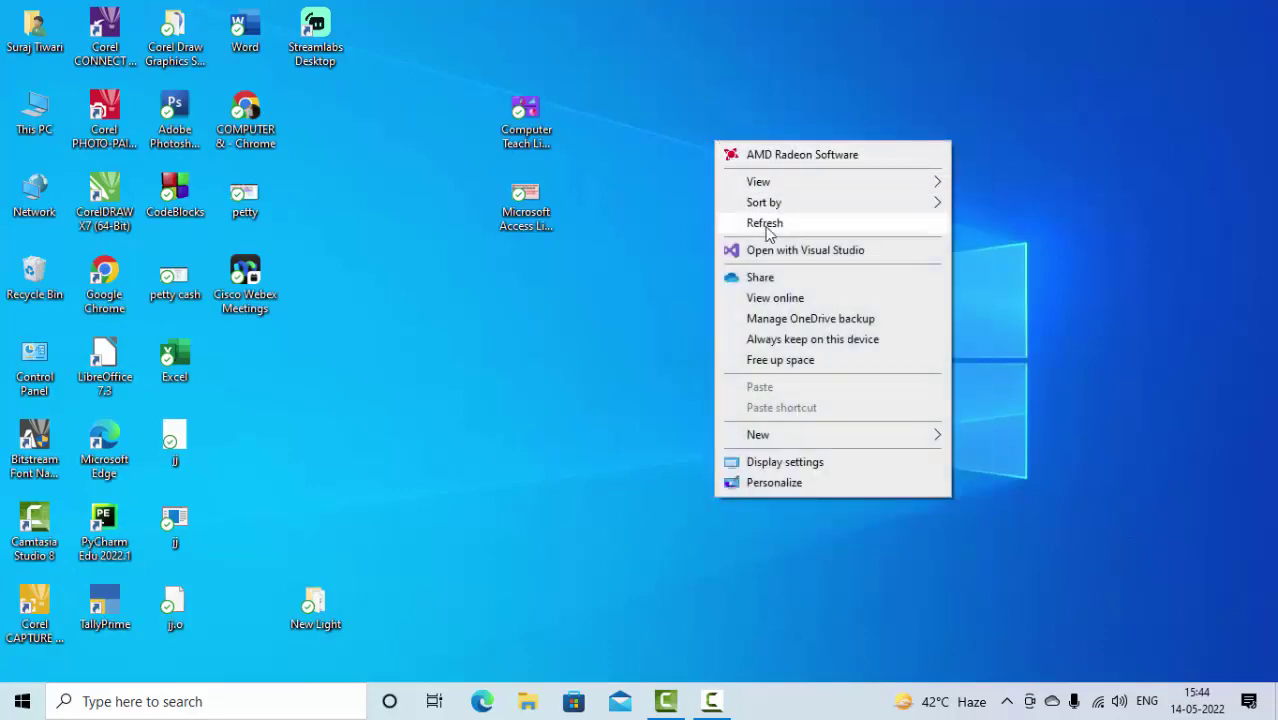
click(765, 223)
right_click(739, 145)
click(768, 217)
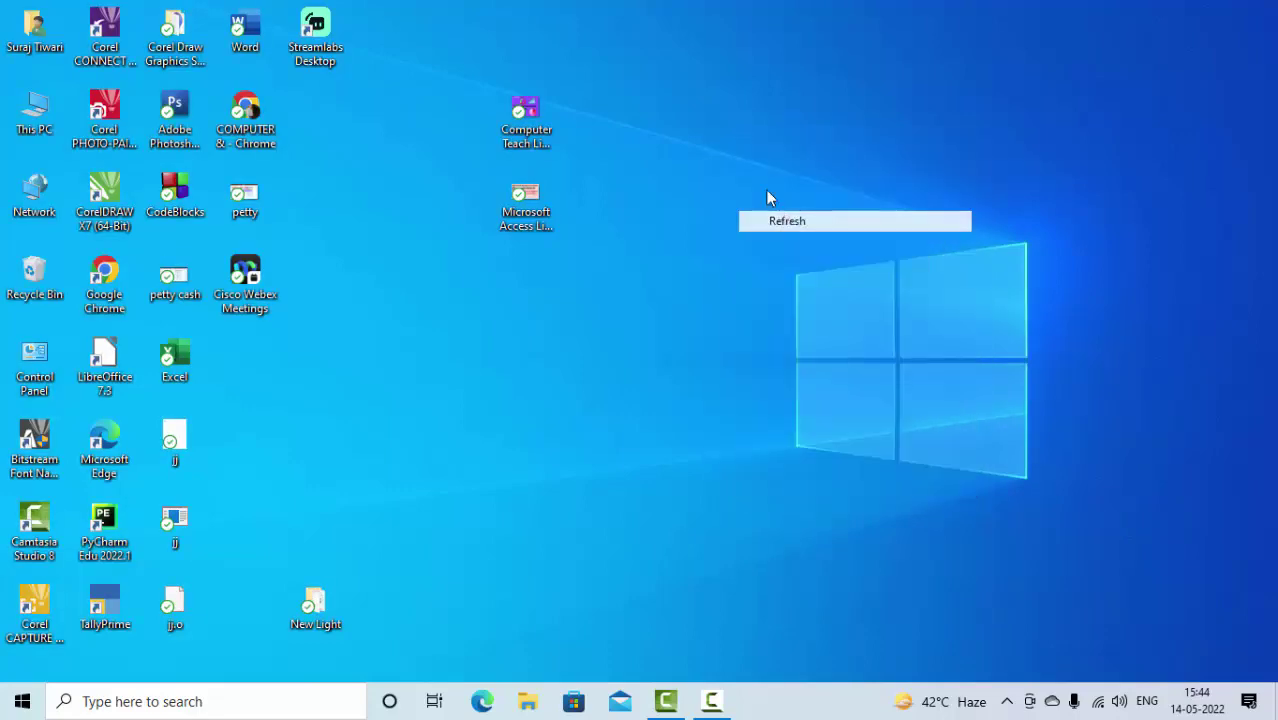
right_click(715, 110)
click(766, 180)
right_click(729, 123)
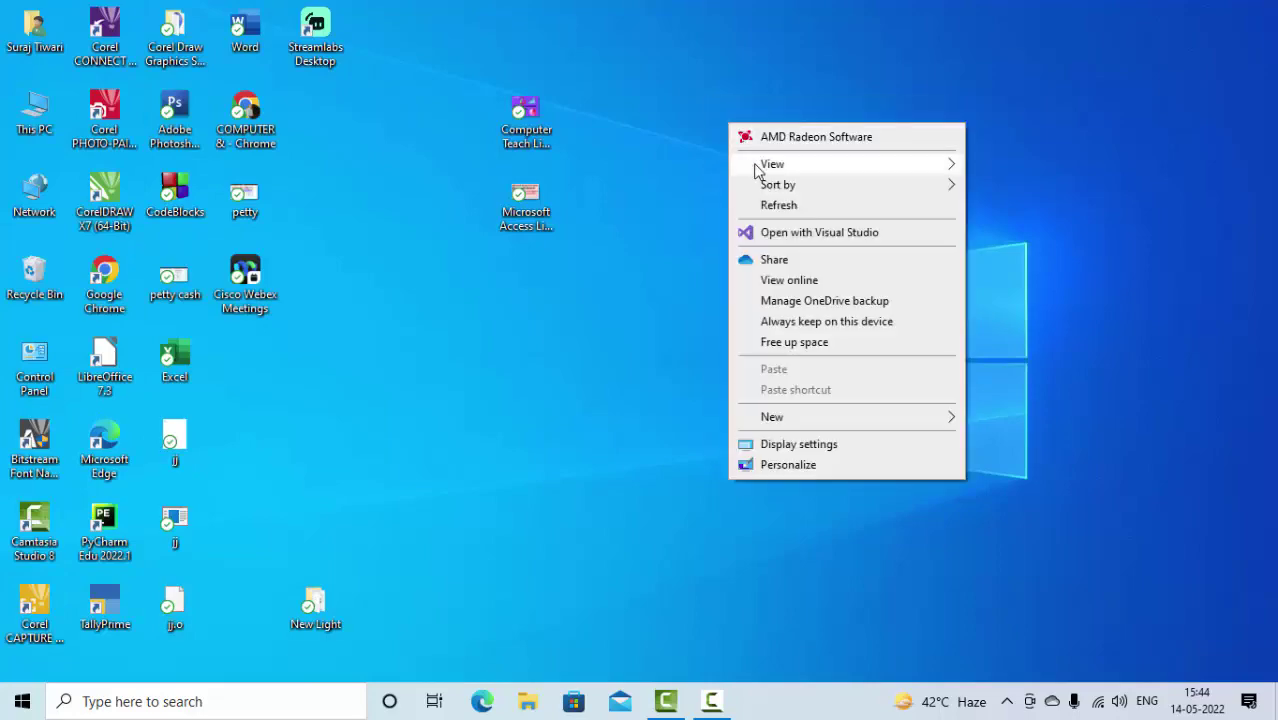
click(785, 210)
right_click(760, 132)
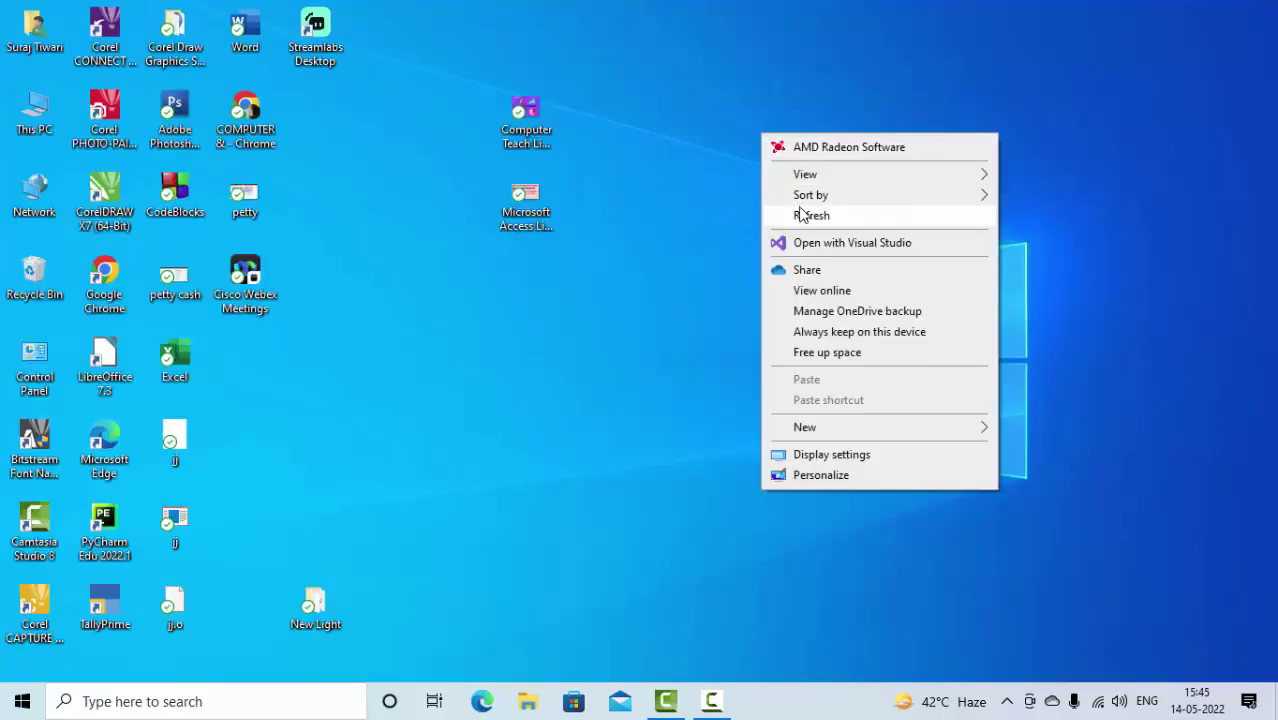
click(795, 215)
right_click(768, 140)
click(822, 223)
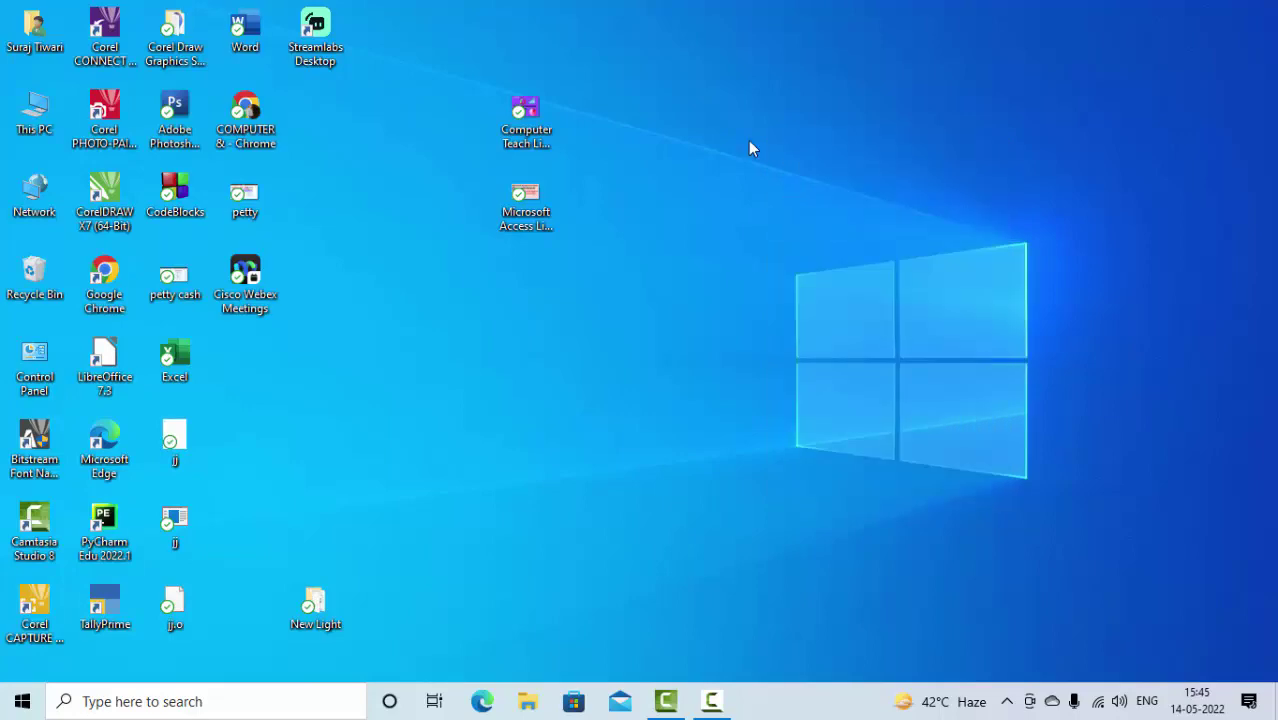
right_click(750, 142)
click(806, 224)
right_click(764, 157)
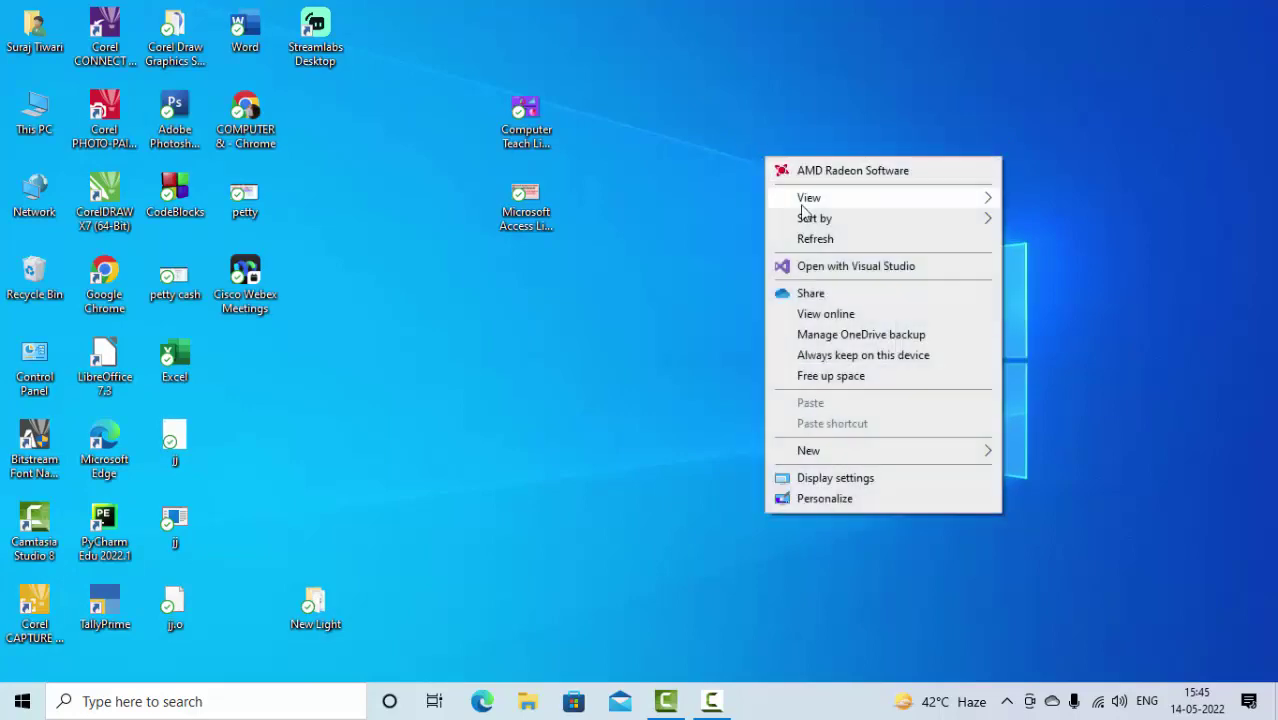
click(820, 238)
right_click(690, 93)
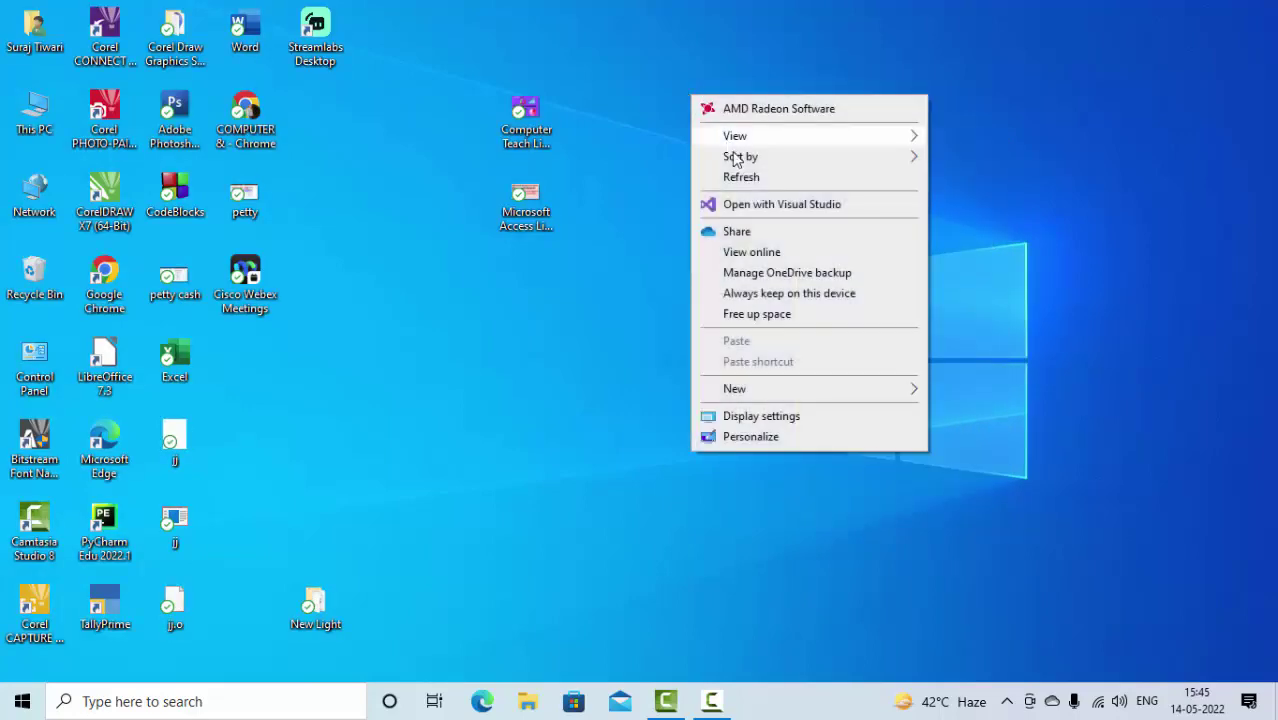
click(745, 180)
right_click(702, 107)
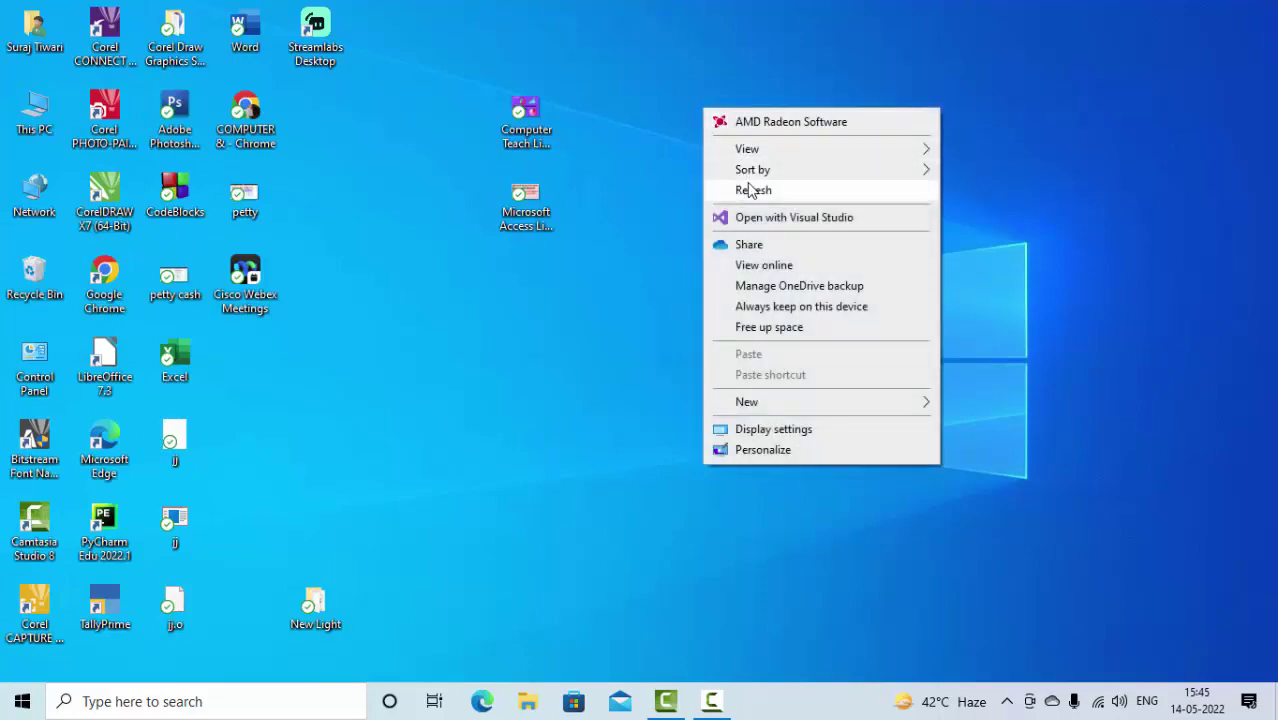
click(753, 190)
right_click(698, 127)
click(757, 200)
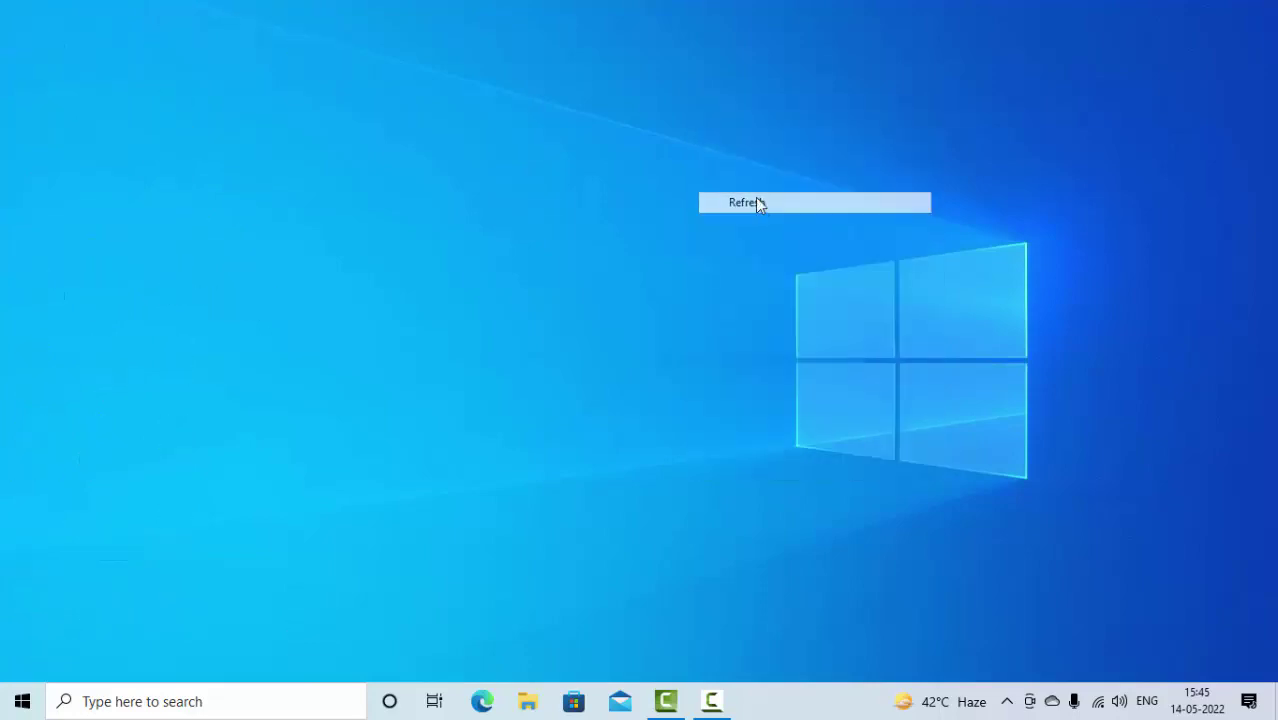
right_click(682, 93)
click(719, 171)
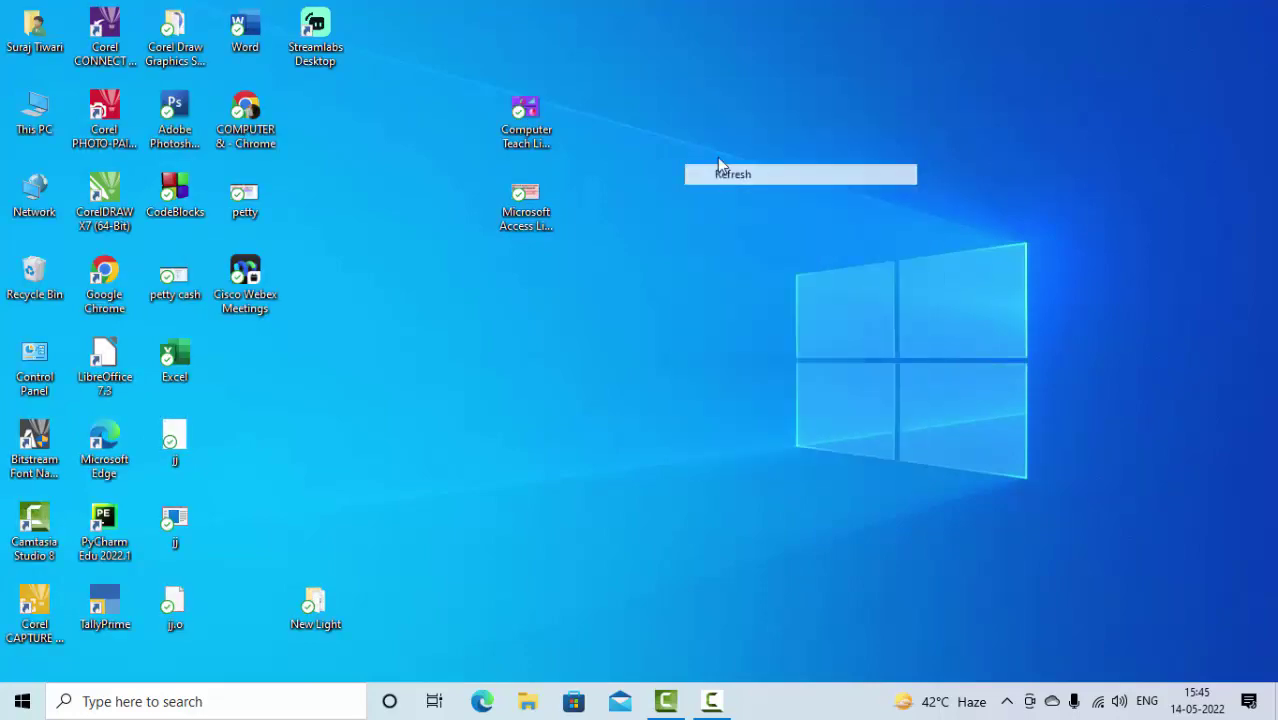
right_click(679, 110)
click(735, 188)
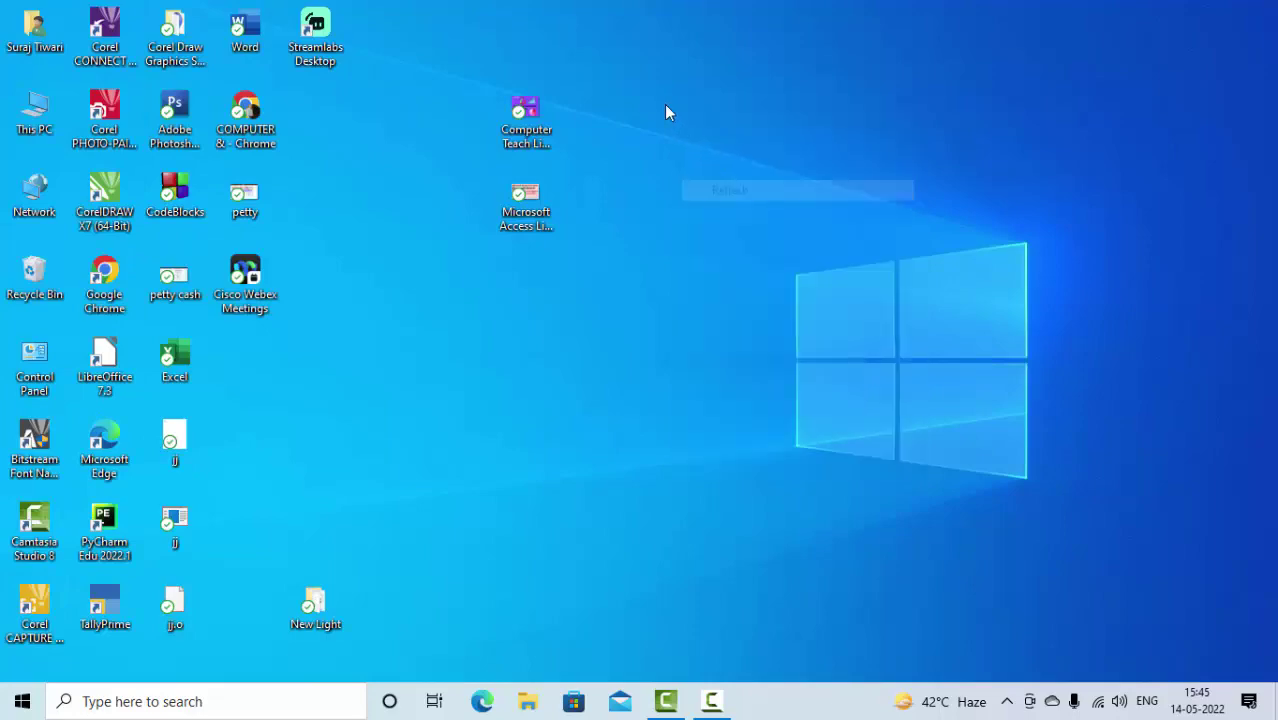
right_click(667, 106)
click(718, 187)
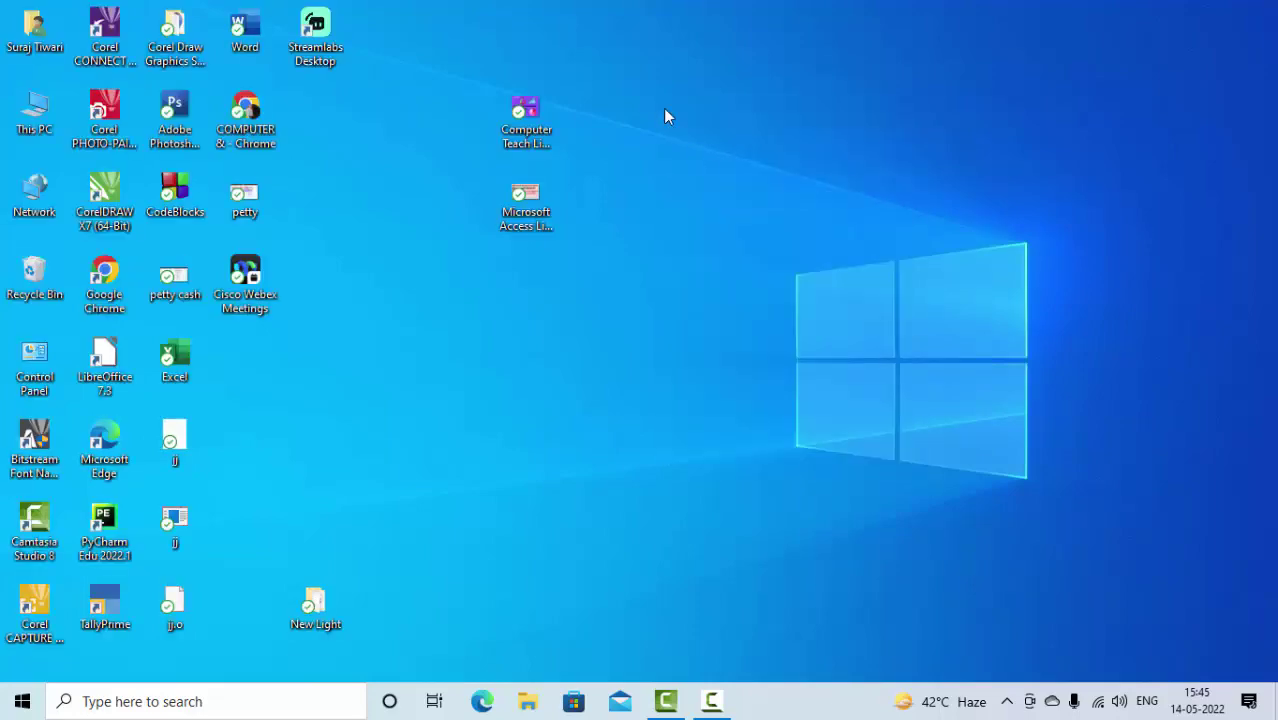
right_click(663, 108)
click(701, 189)
right_click(673, 102)
click(716, 185)
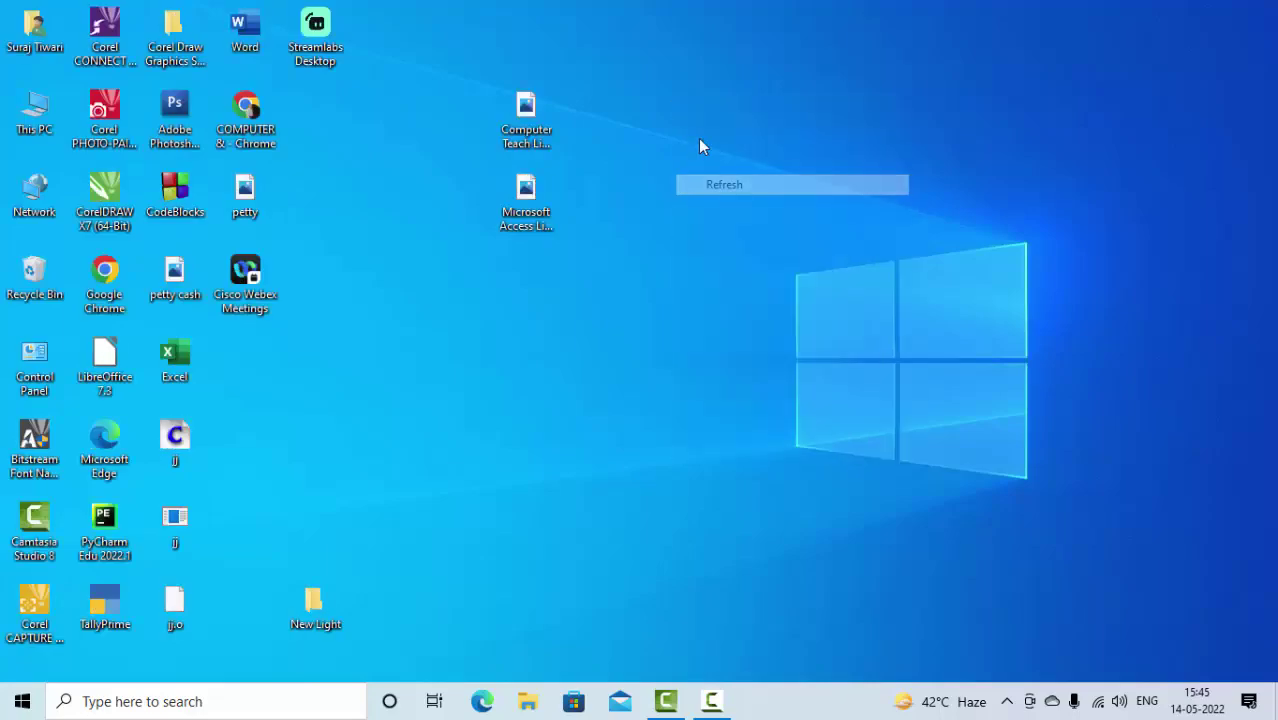
right_click(698, 138)
click(745, 221)
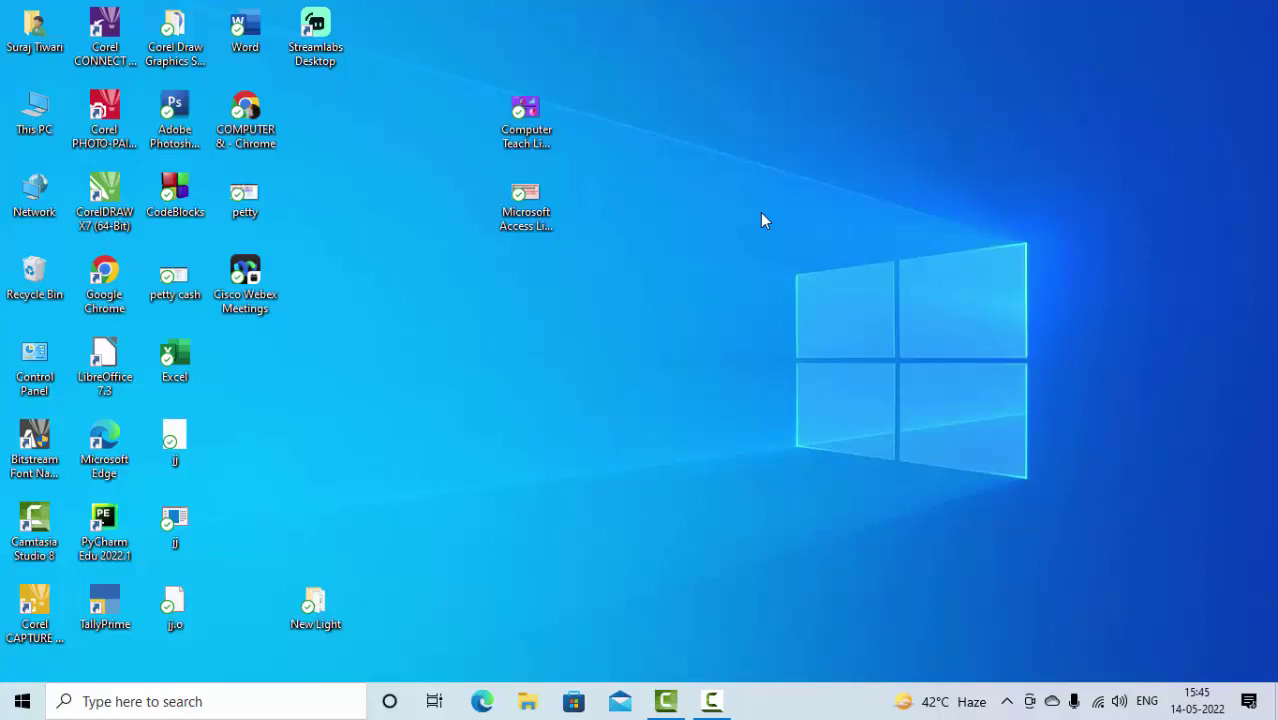
- Launch Microsoft Access from the Start menu and create a blank database
click(10, 708)
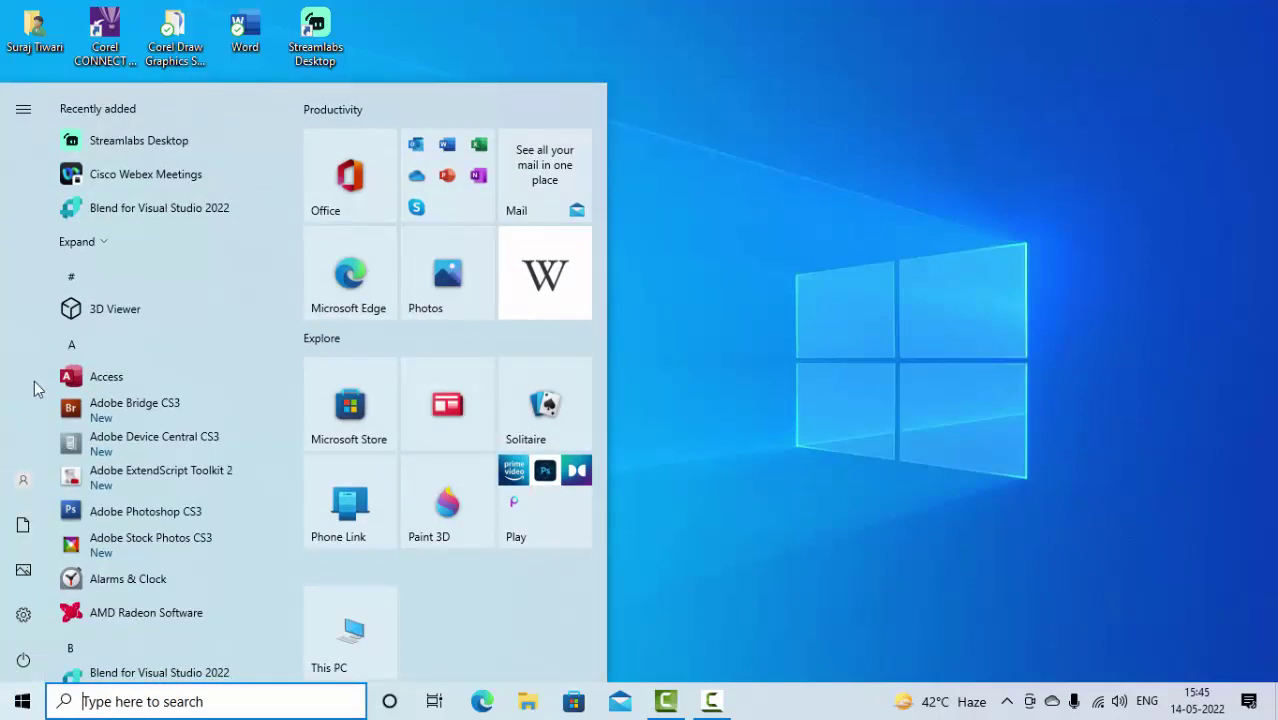
click(105, 376)
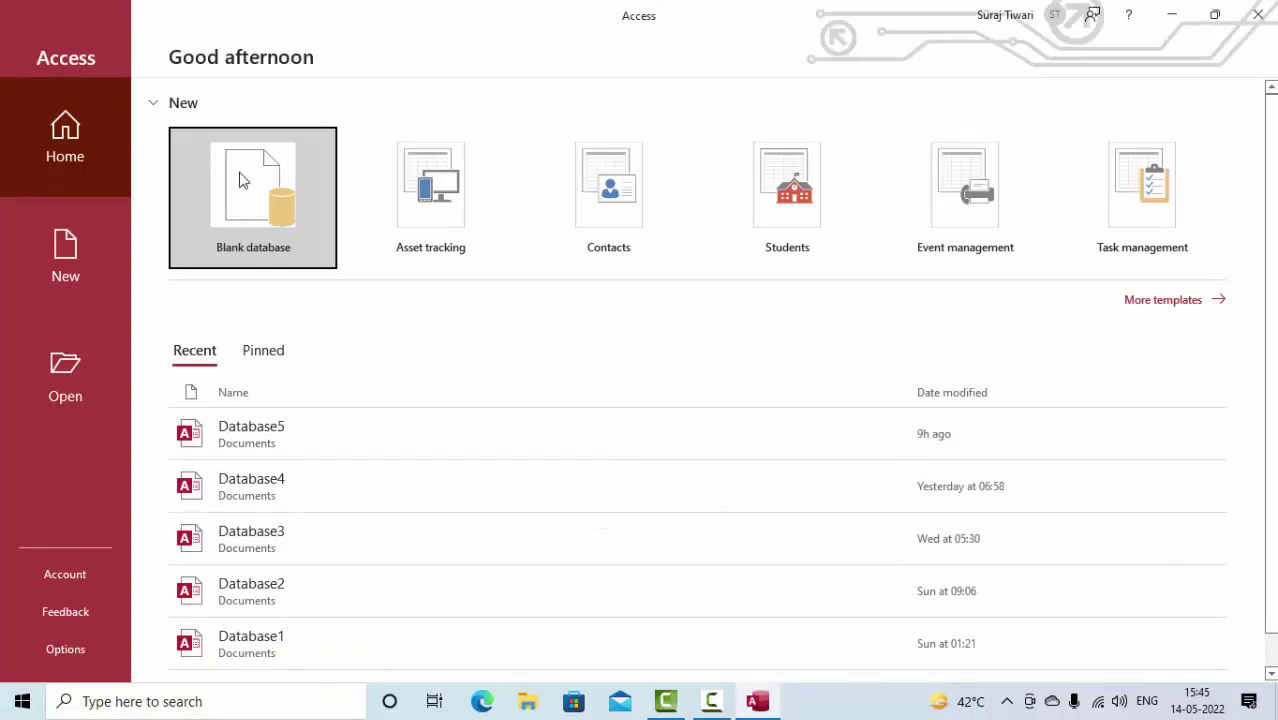
click(240, 180)
click(795, 336)
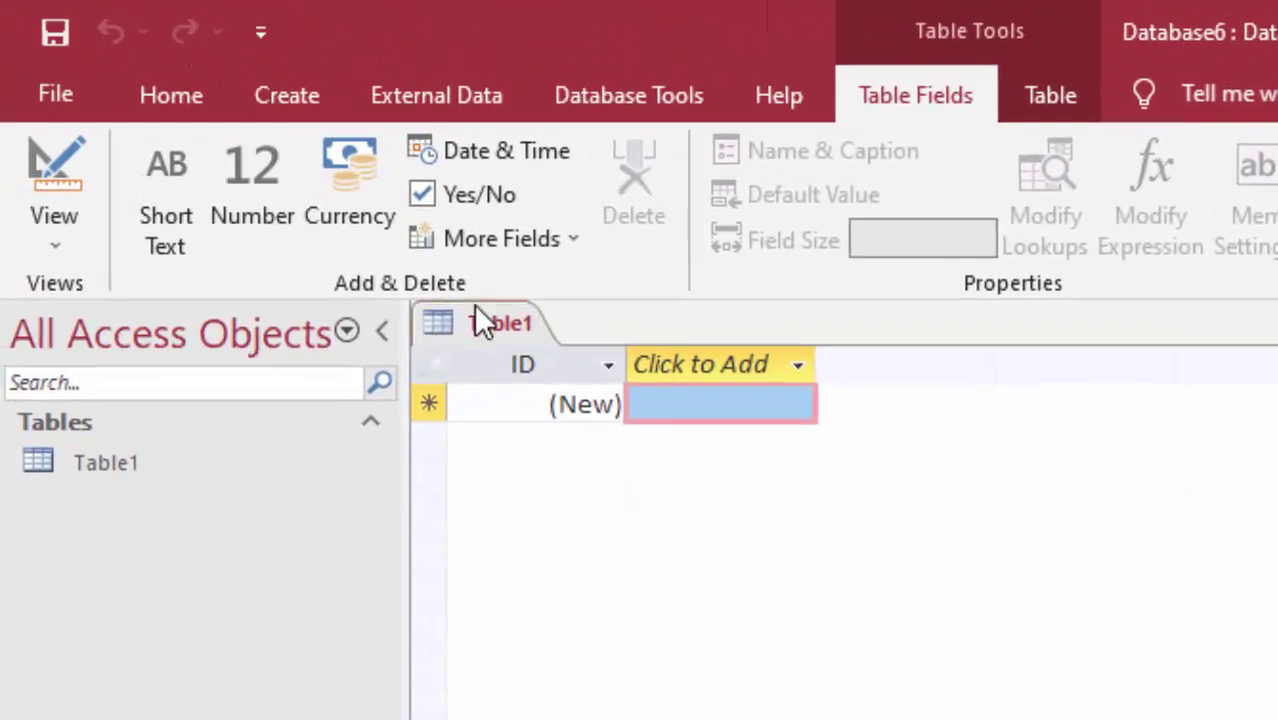
- Close Table1 and start a new Query Design with no tables, shown in SQL view
right_click(477, 315)
click(529, 381)
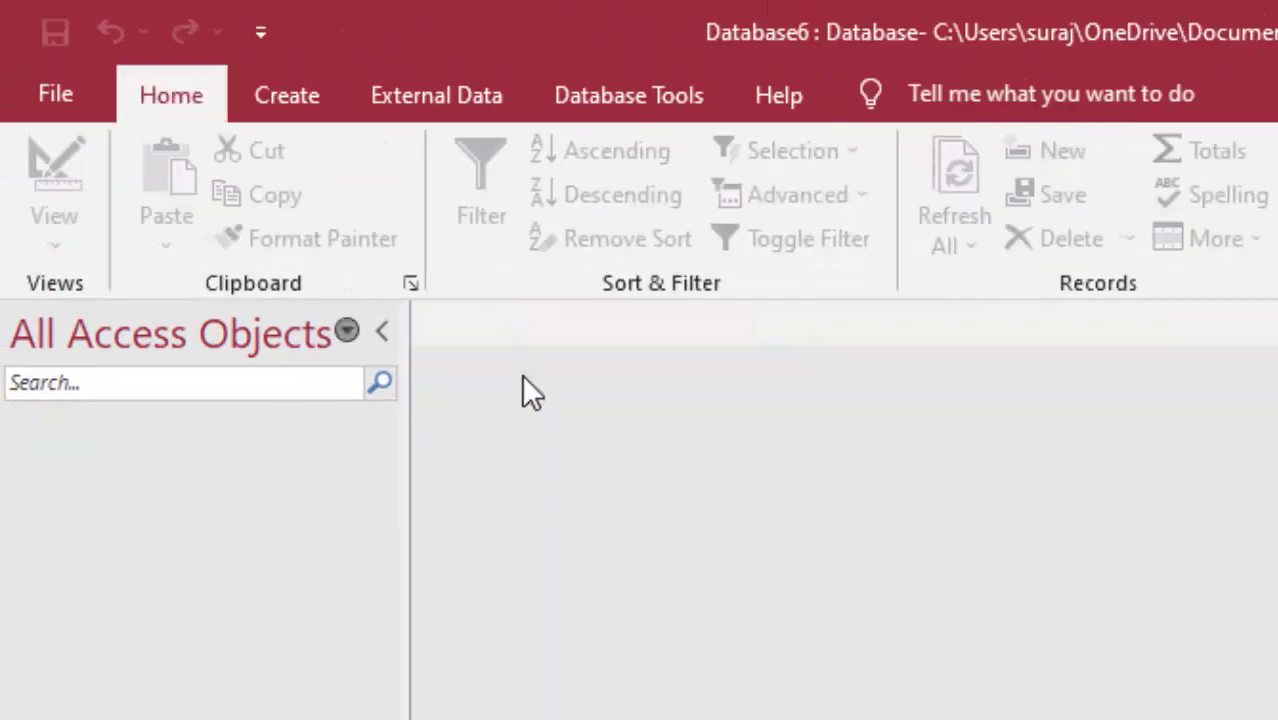
click(285, 97)
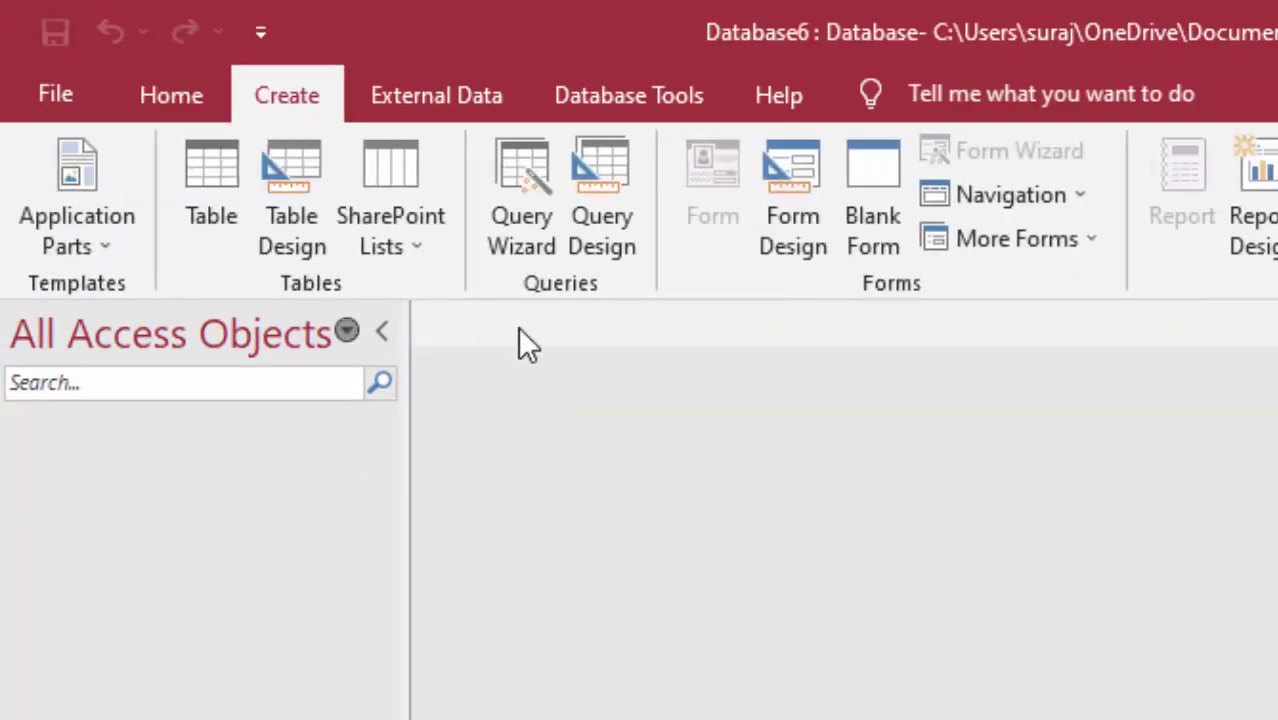
click(601, 225)
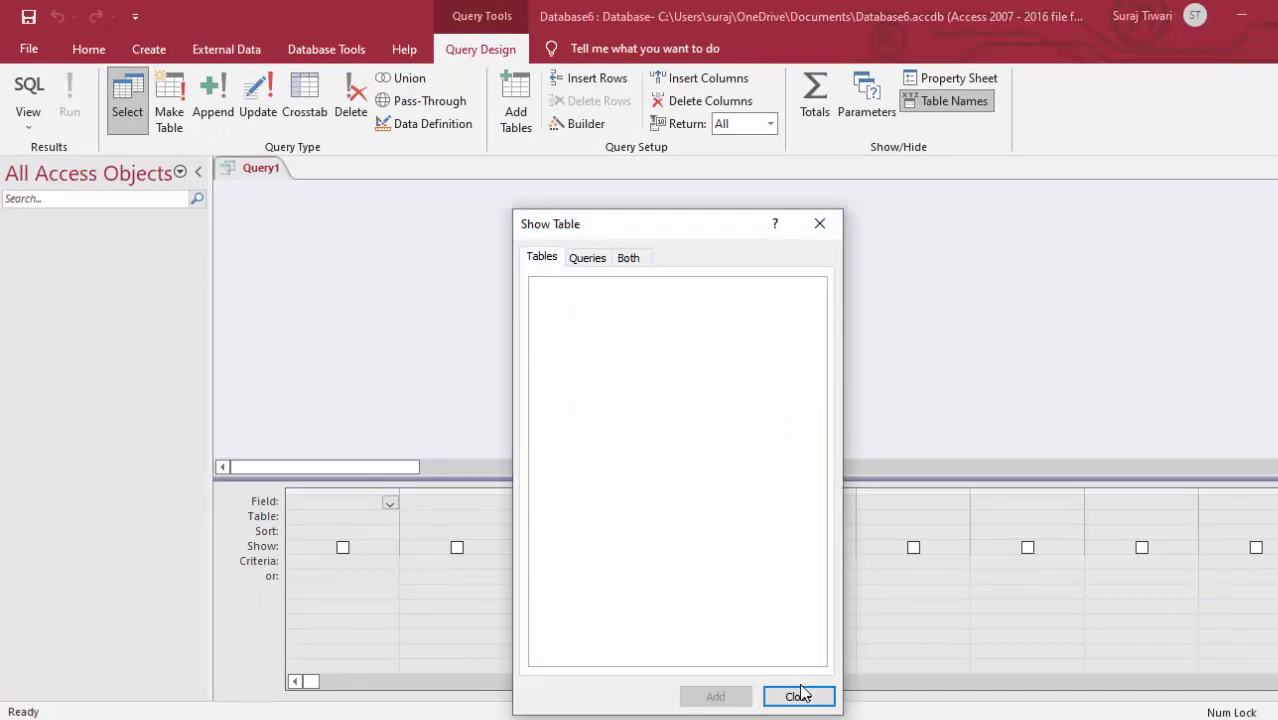
click(800, 692)
click(18, 105)
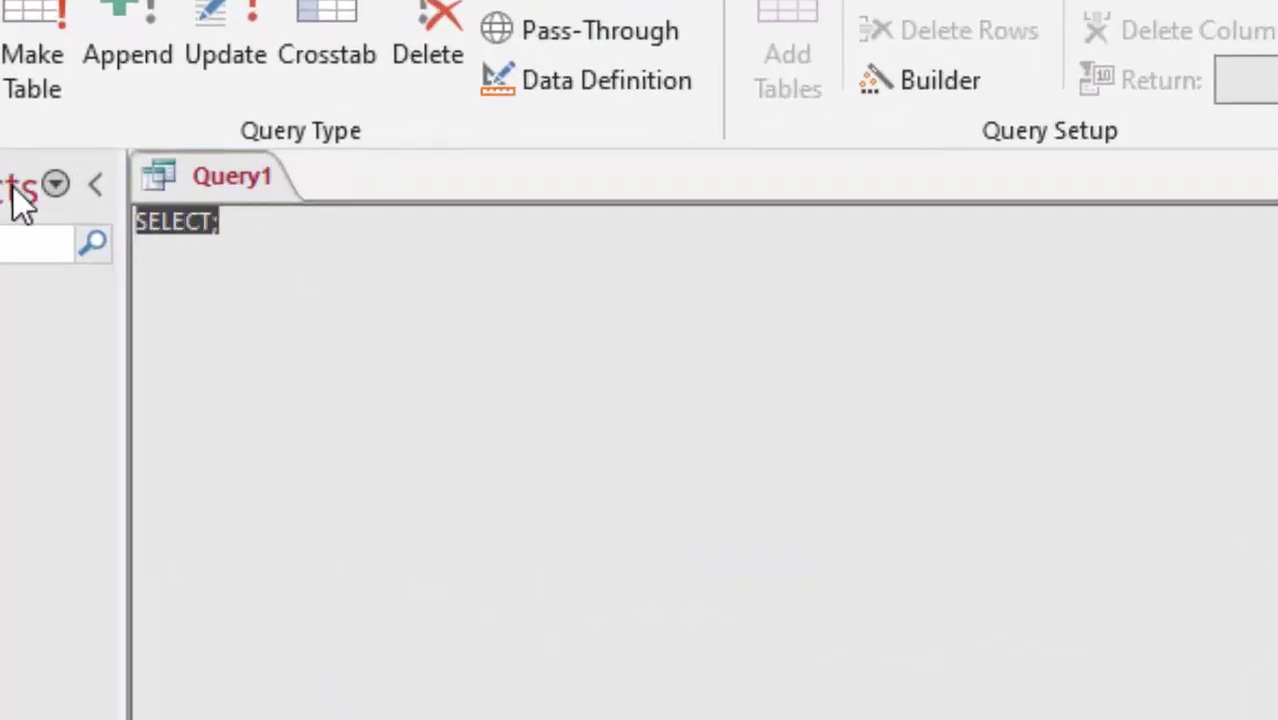
- Replace SELECT; with 'create table EmployeeT(' and an Employee_id int column
key(Delete)
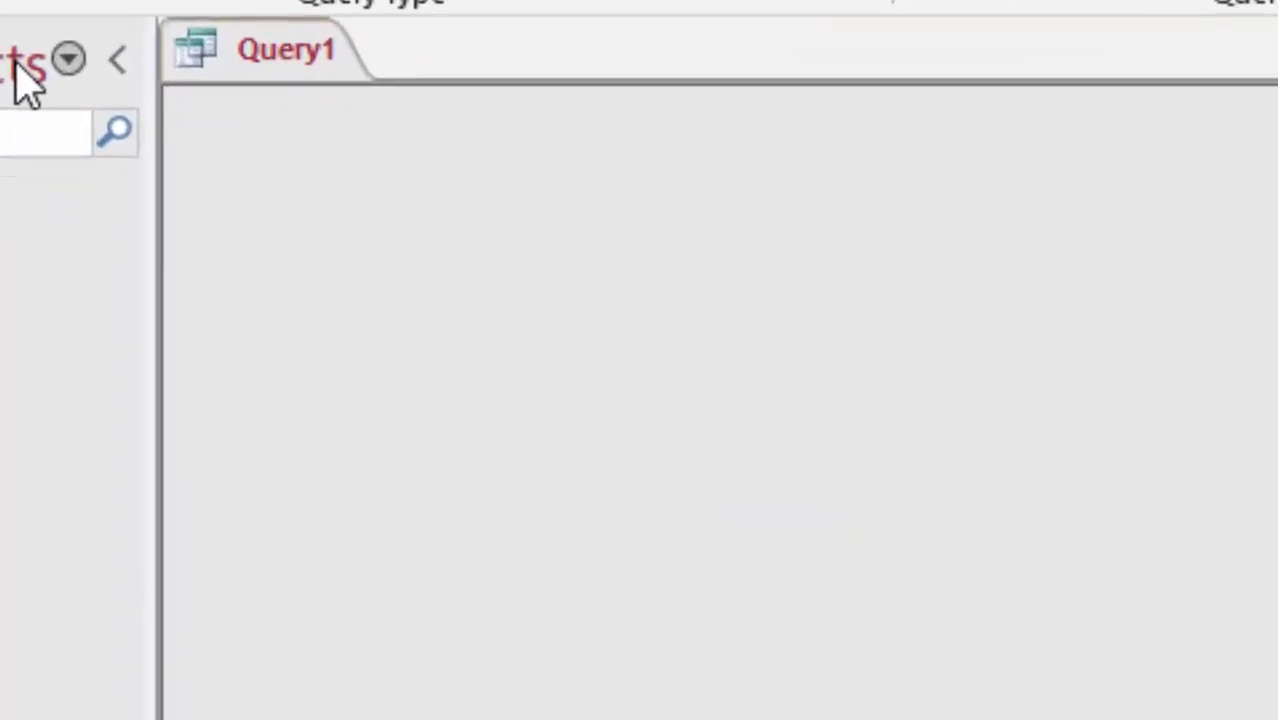
text(create)
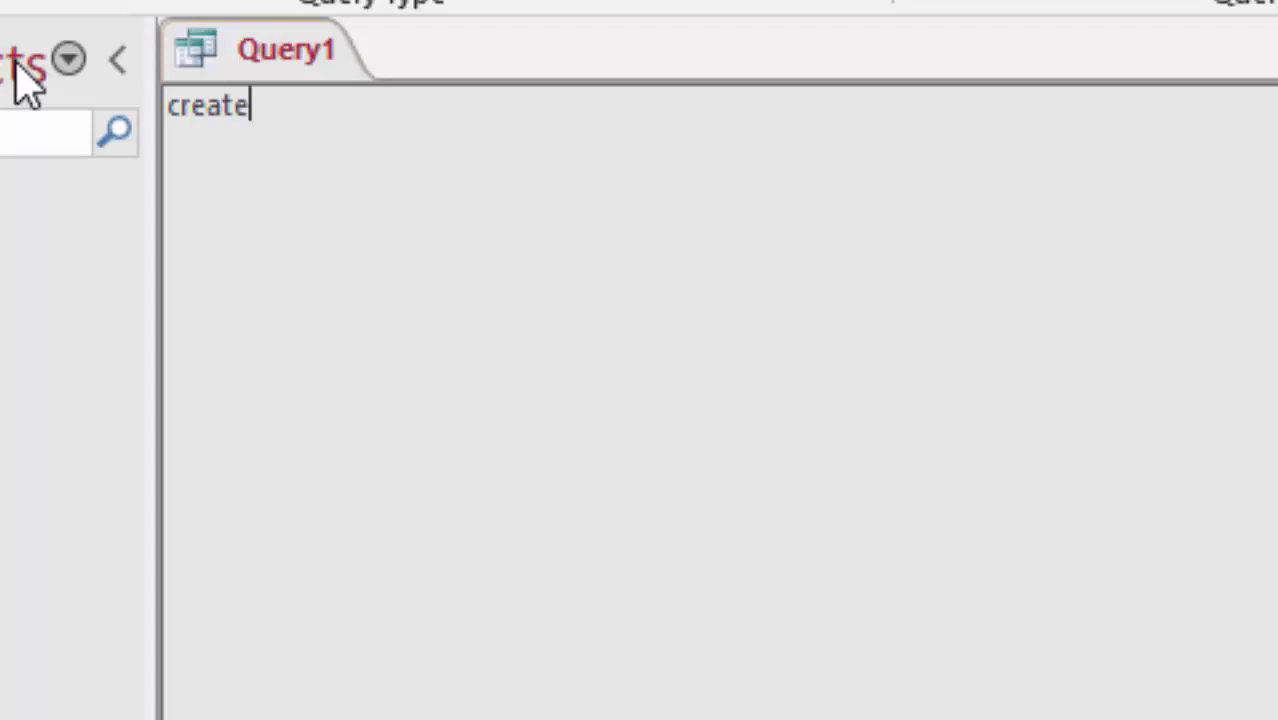
text( tabl)
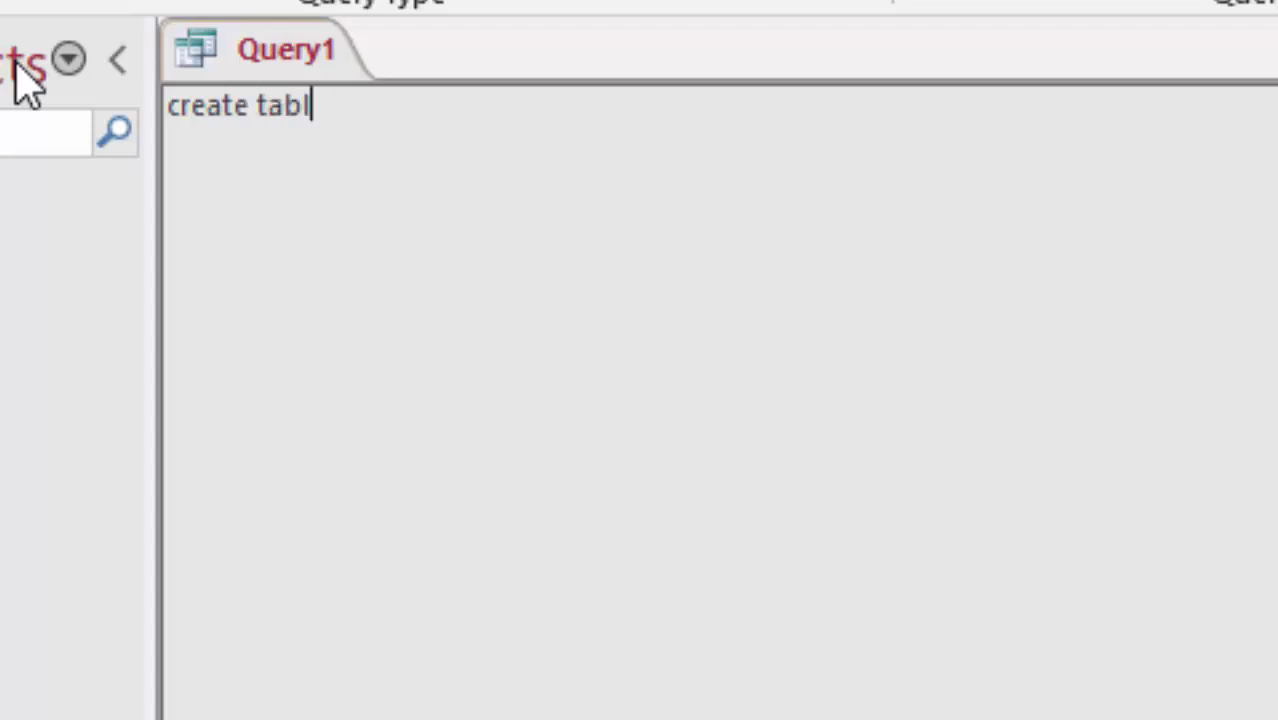
text(e )
text(Empo)
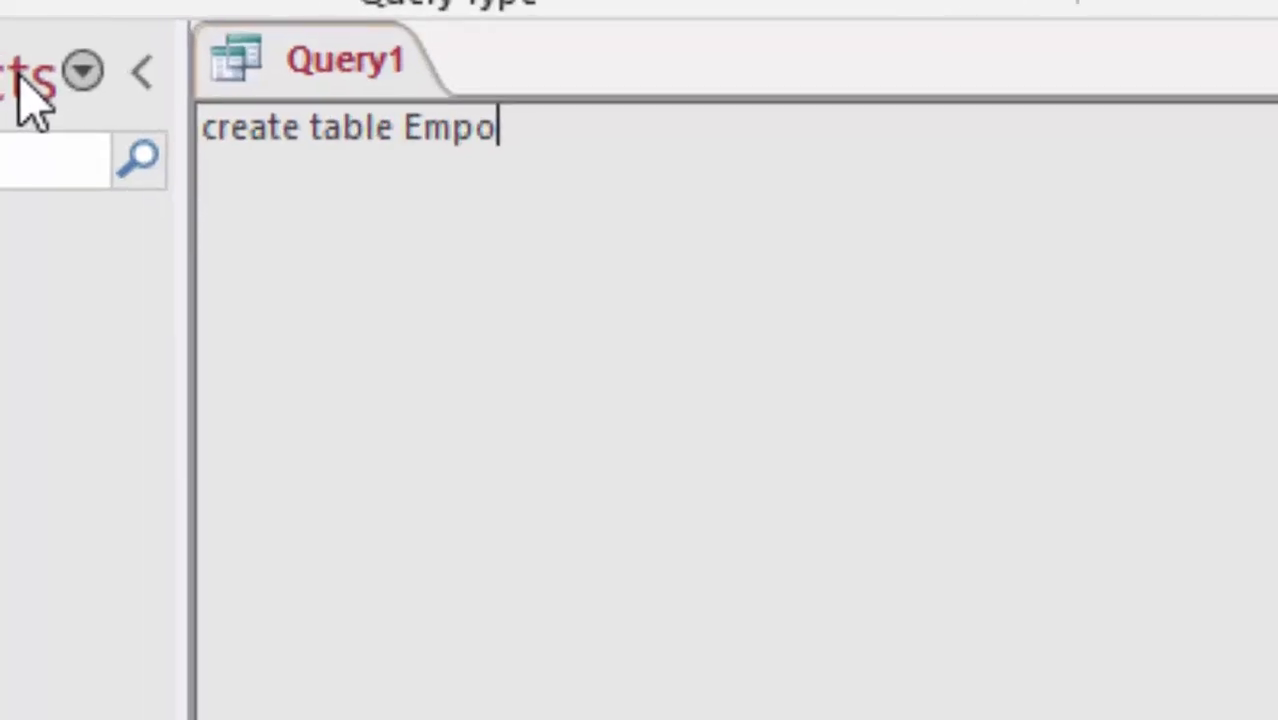
key(BackSpace)
text(loyee)
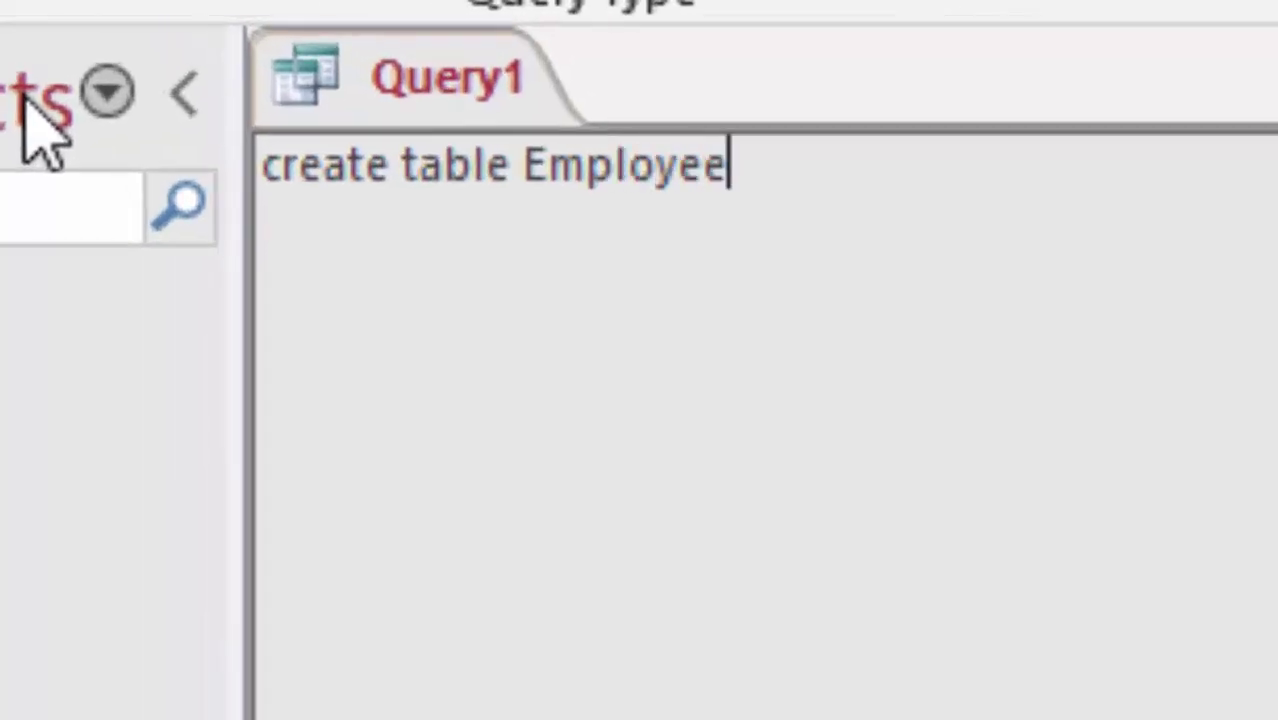
text(T)
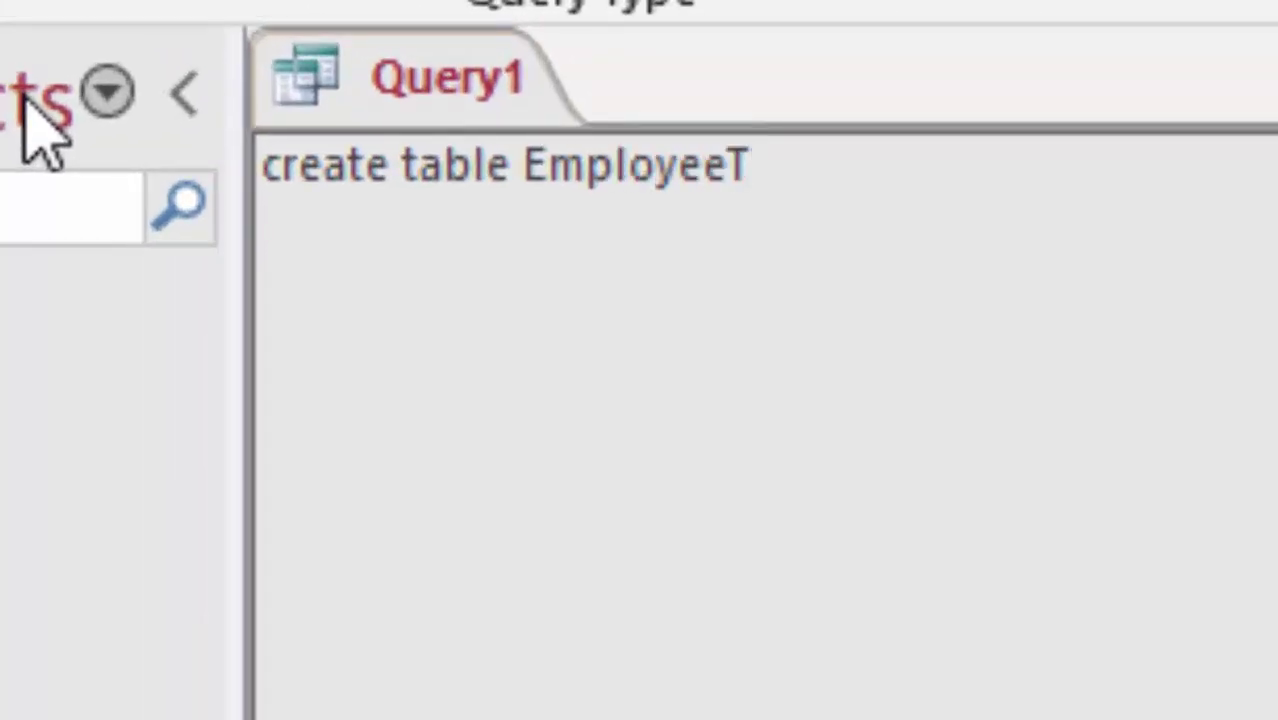
text(()
key(Return)
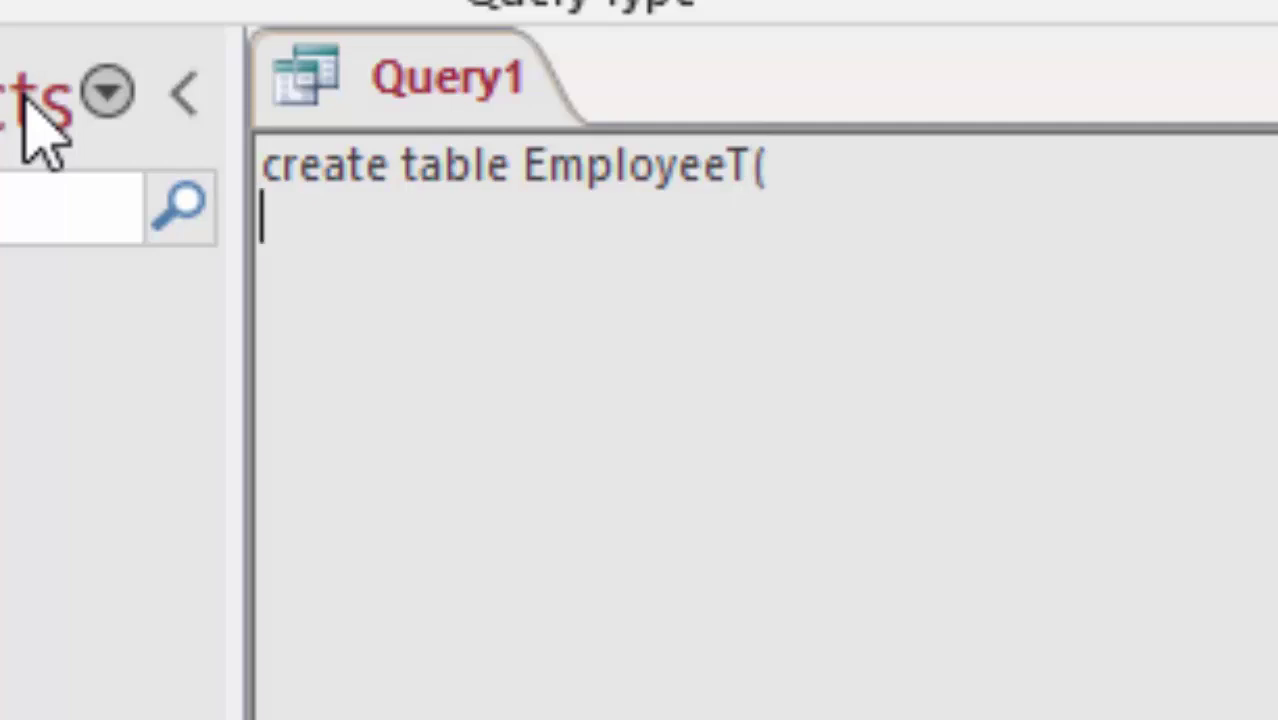
text(Emplo)
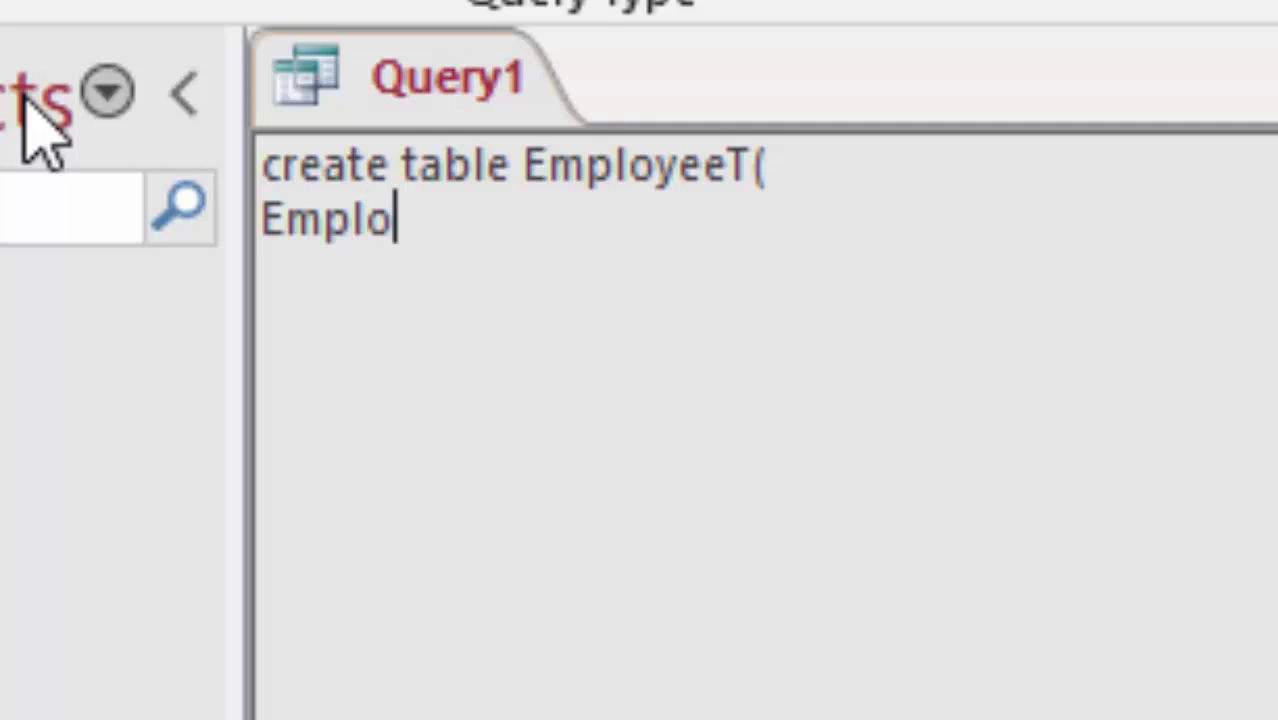
text(yee_i)
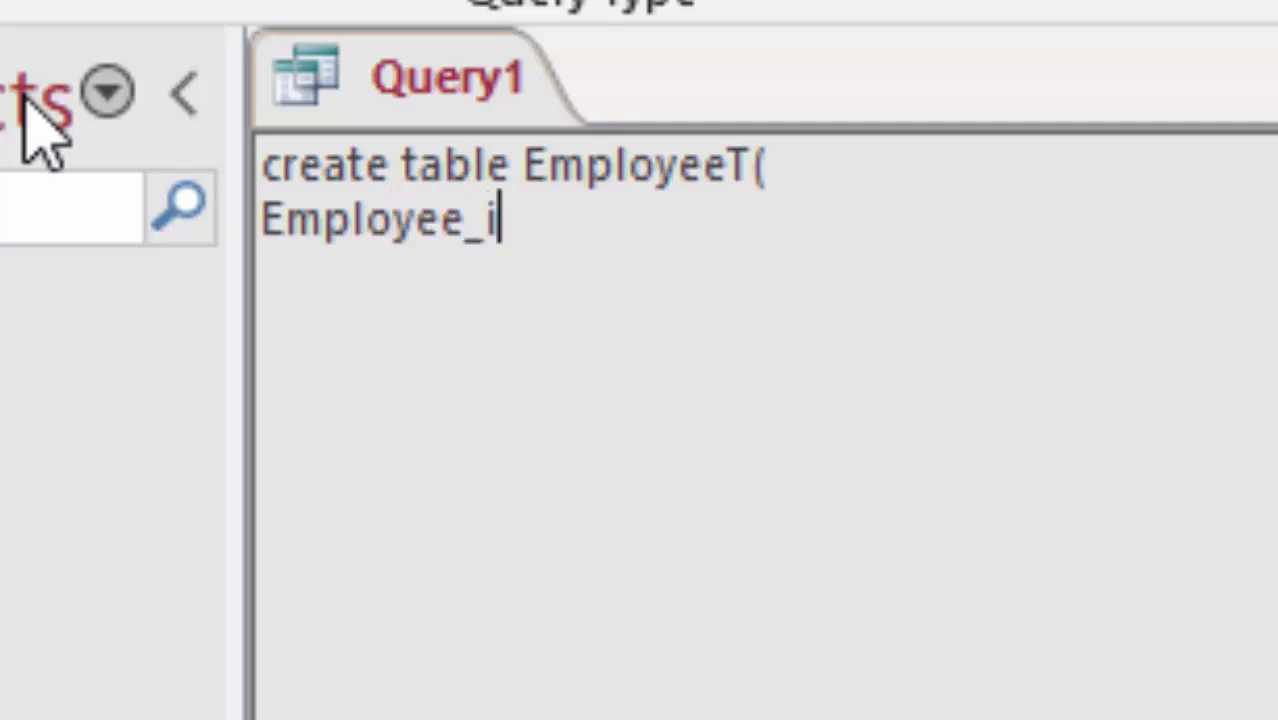
text(d )
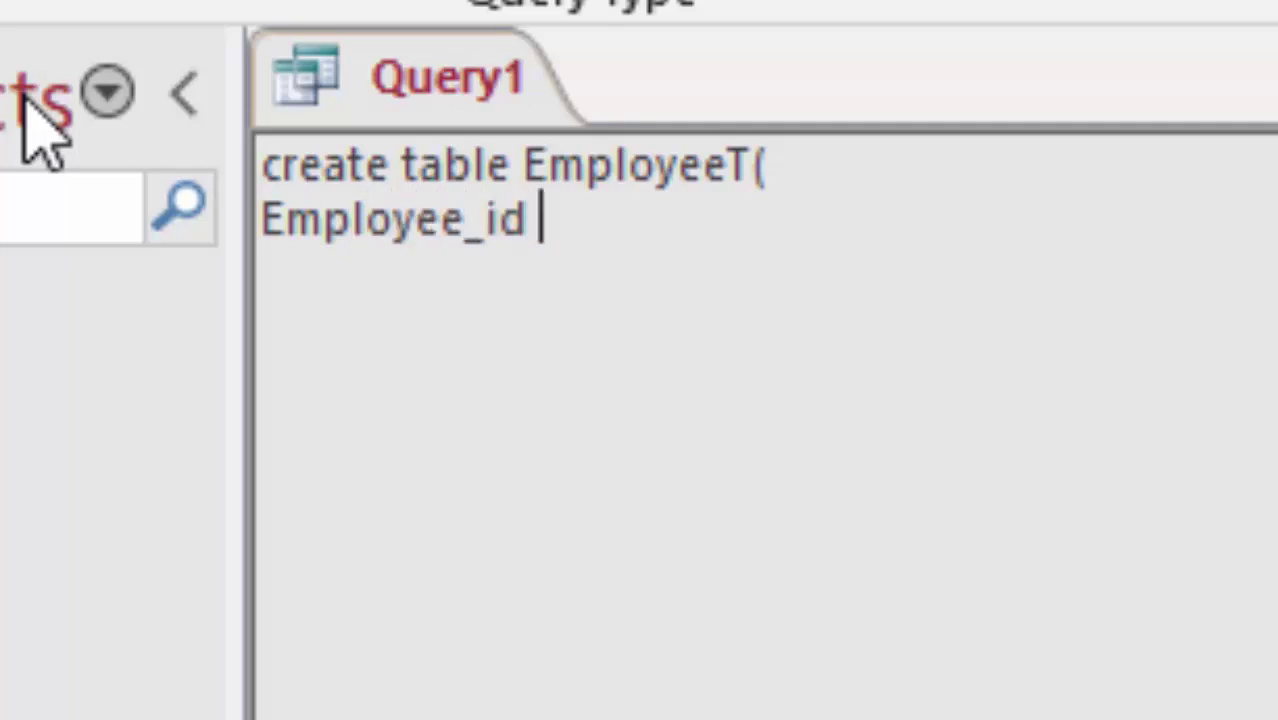
text(int)
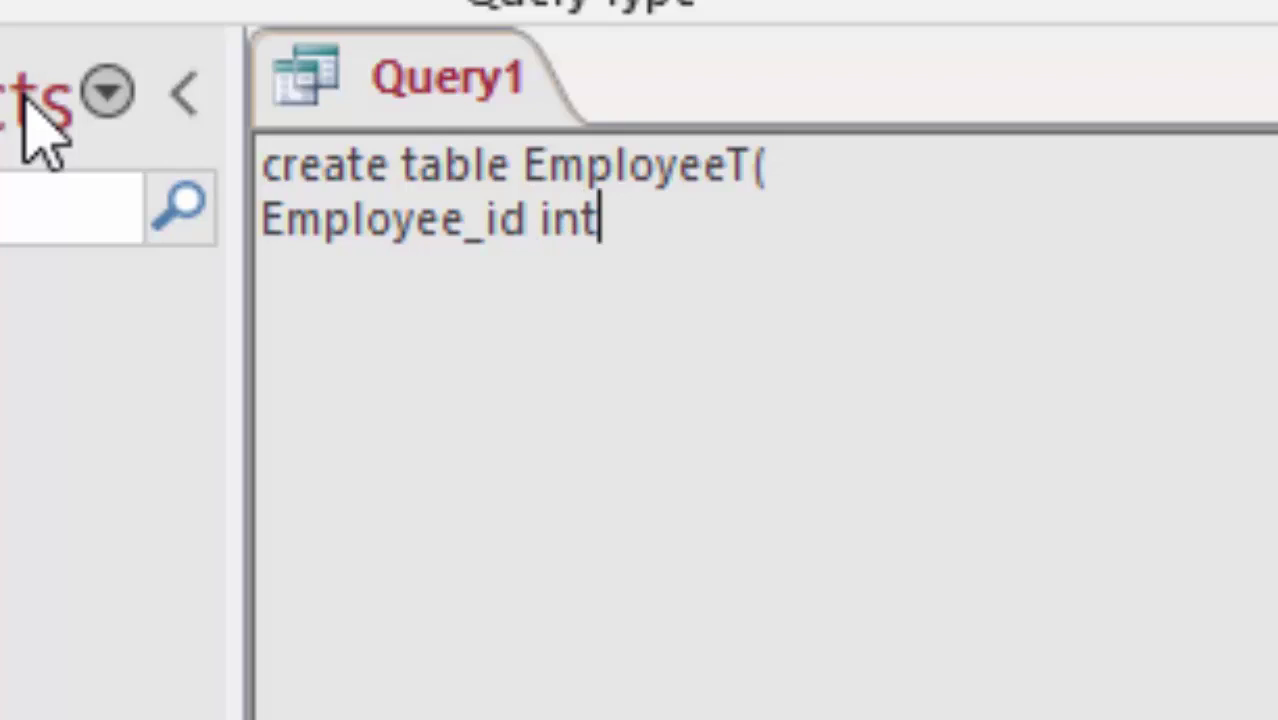
text(,)
- Add Name_of_Employee text and Salary currency columns, then close the parenthesis
key(Return)
text(Nam)
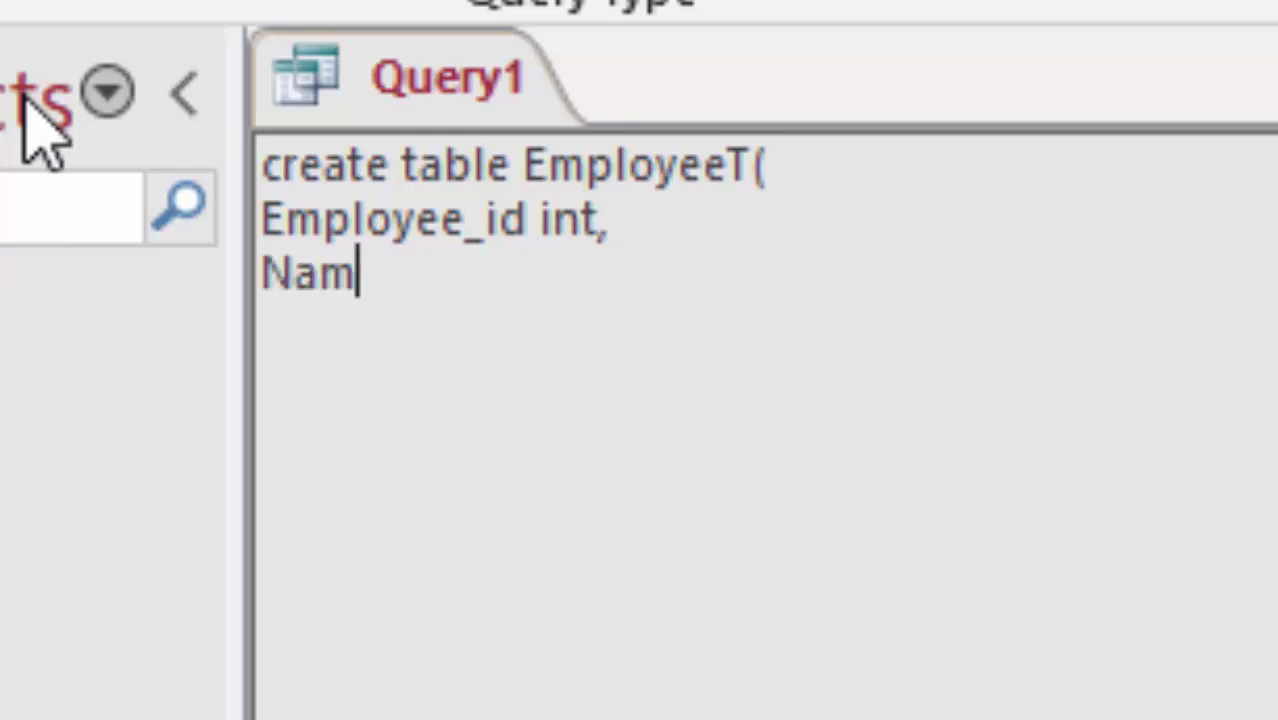
text(r)
key(BackSpace)
text(e_)
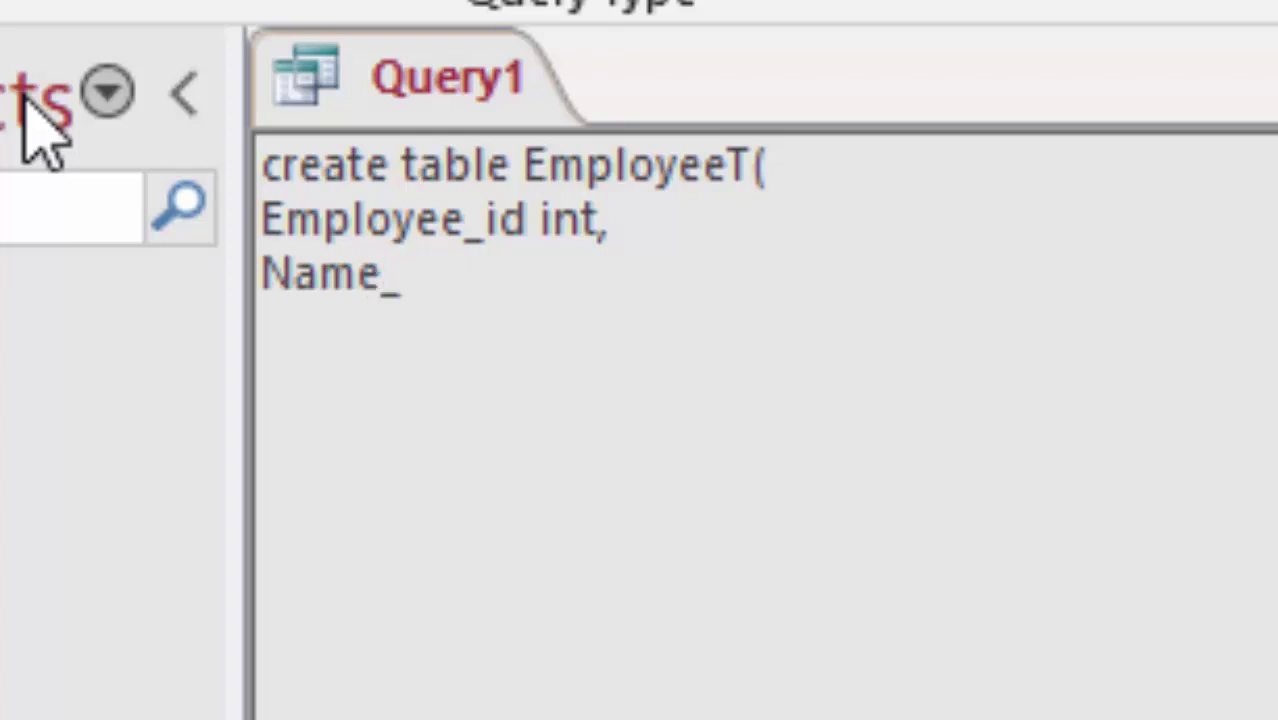
text(of_)
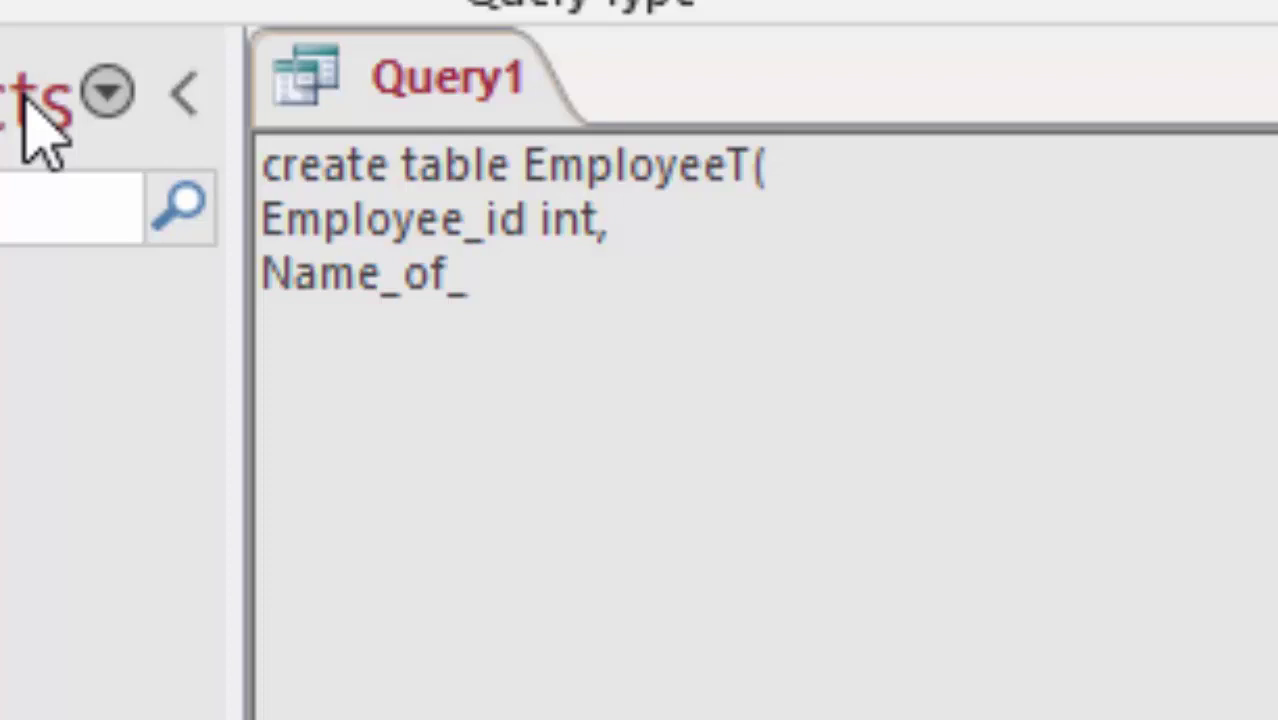
text(Em)
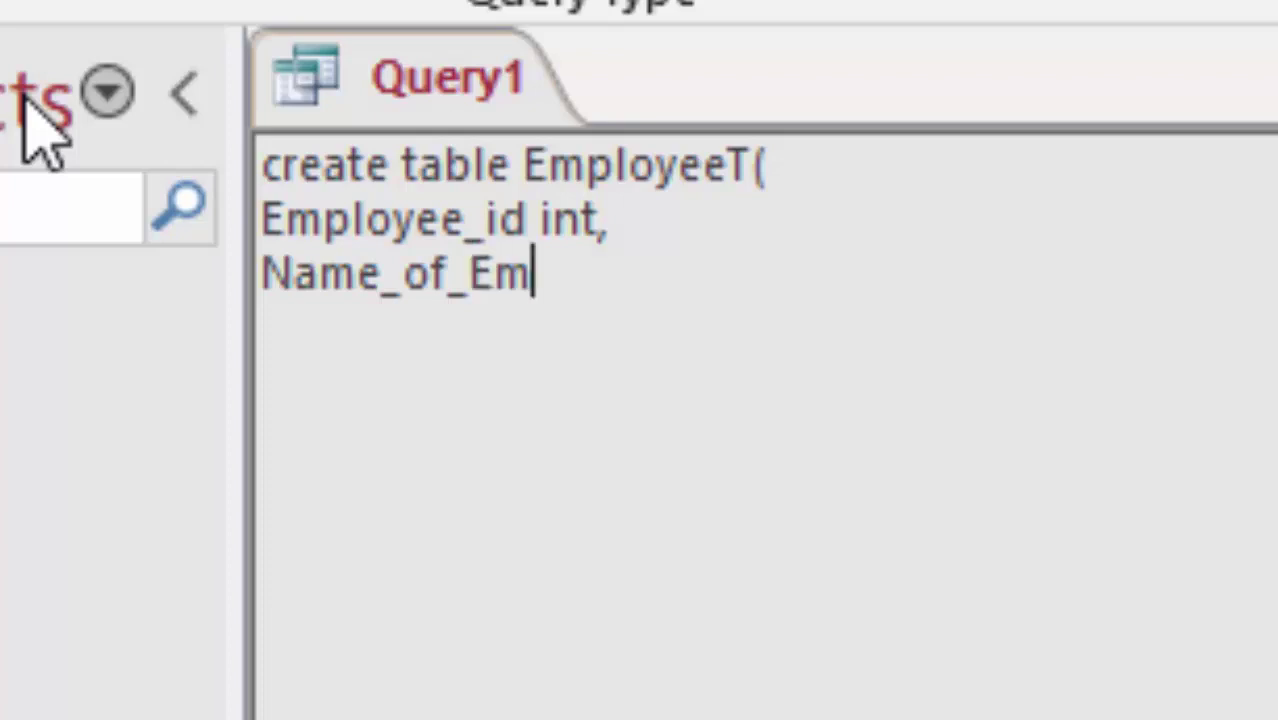
text(ployee )
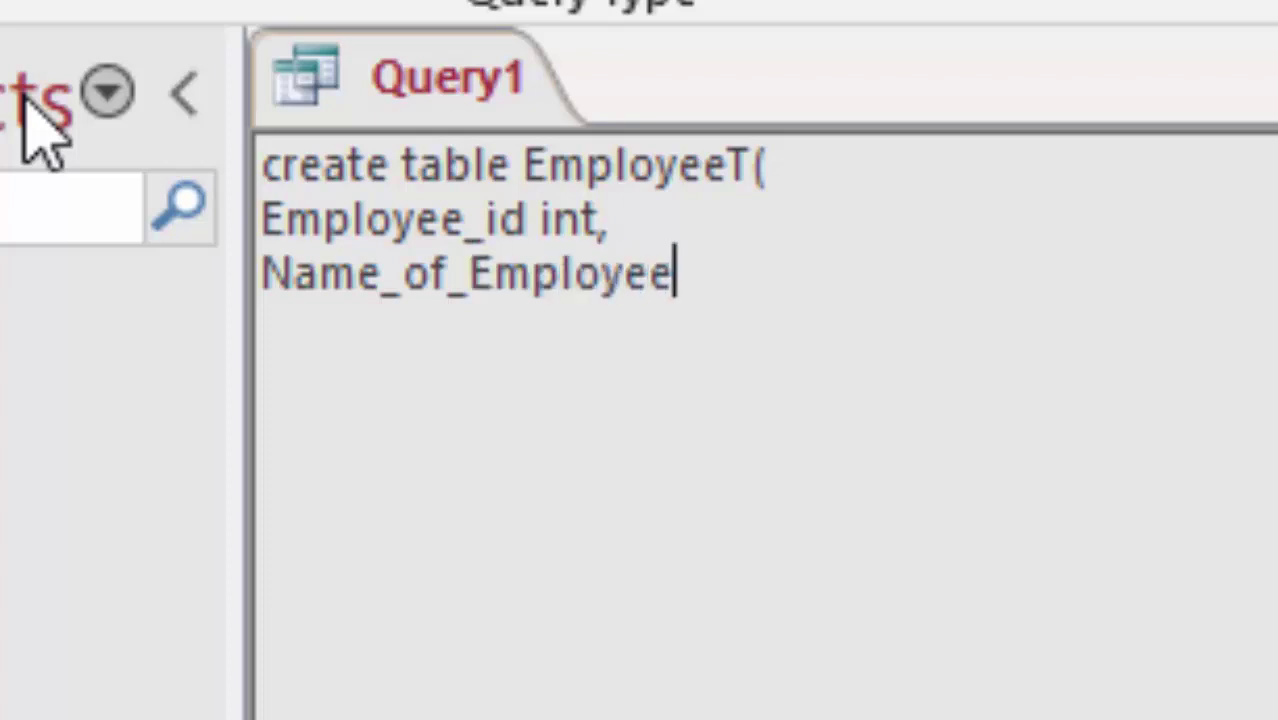
text(te)
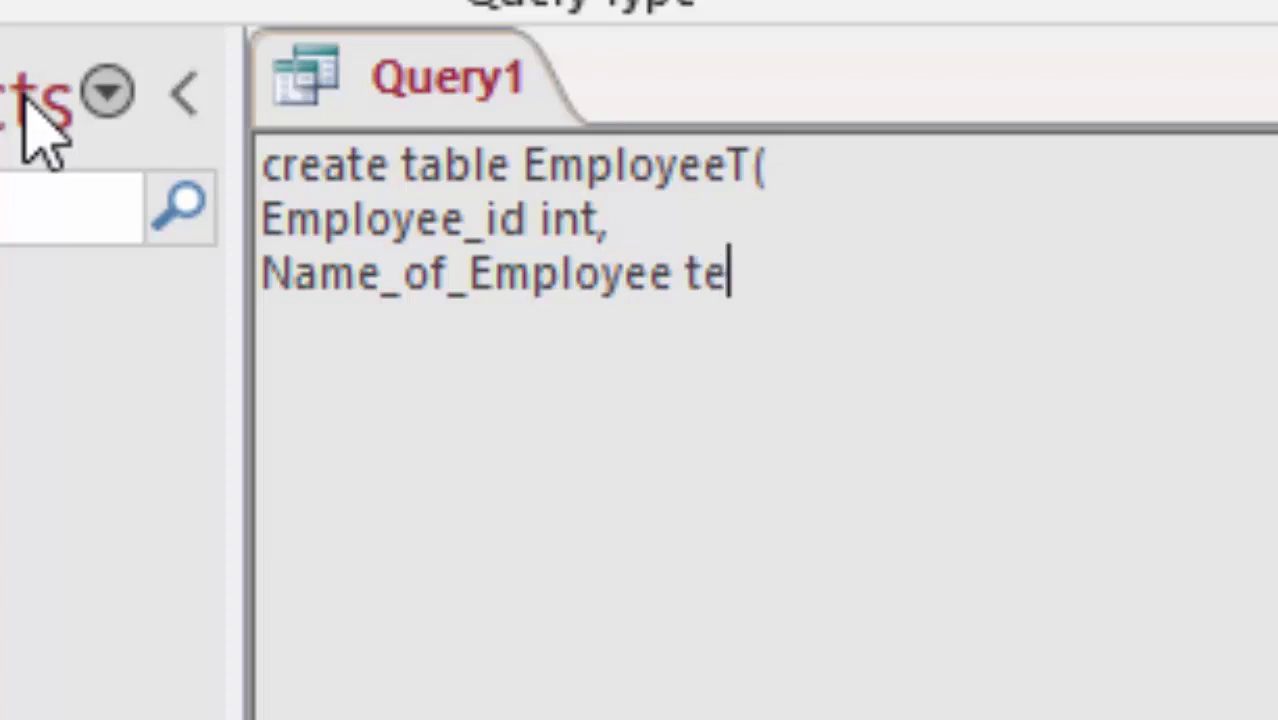
text(xt,)
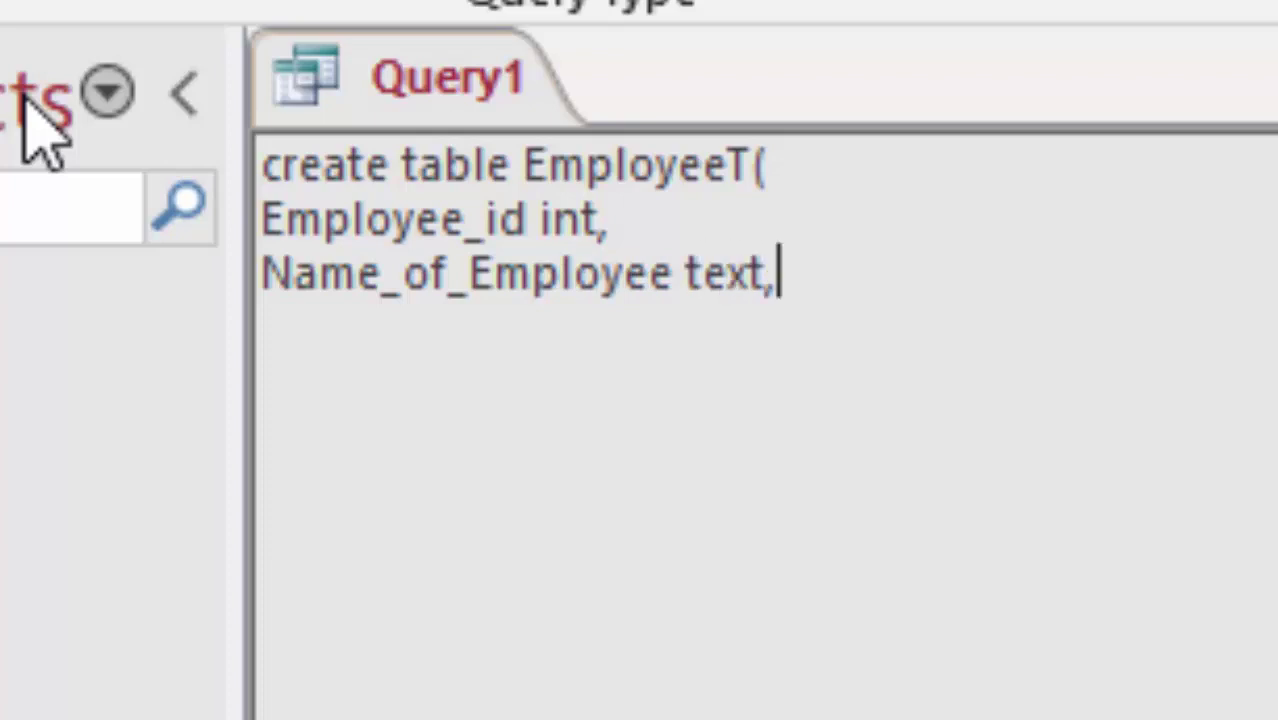
key(Return)
text(Sa)
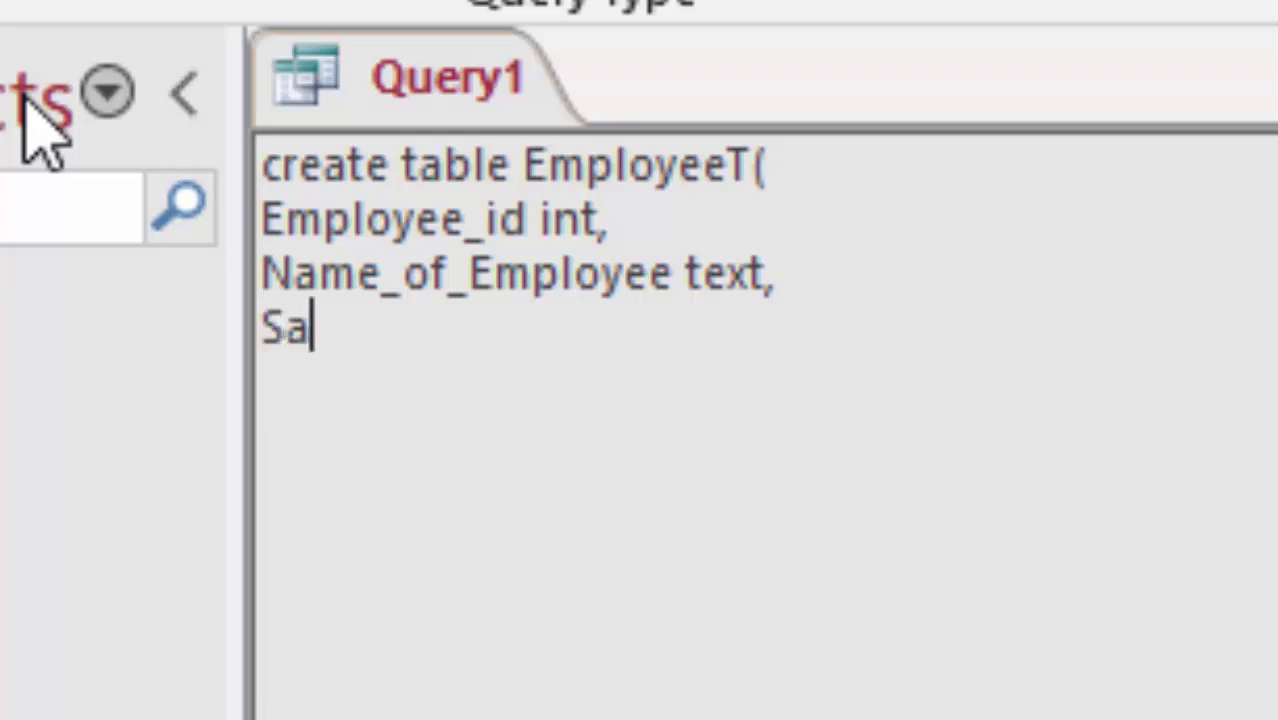
text(lary )
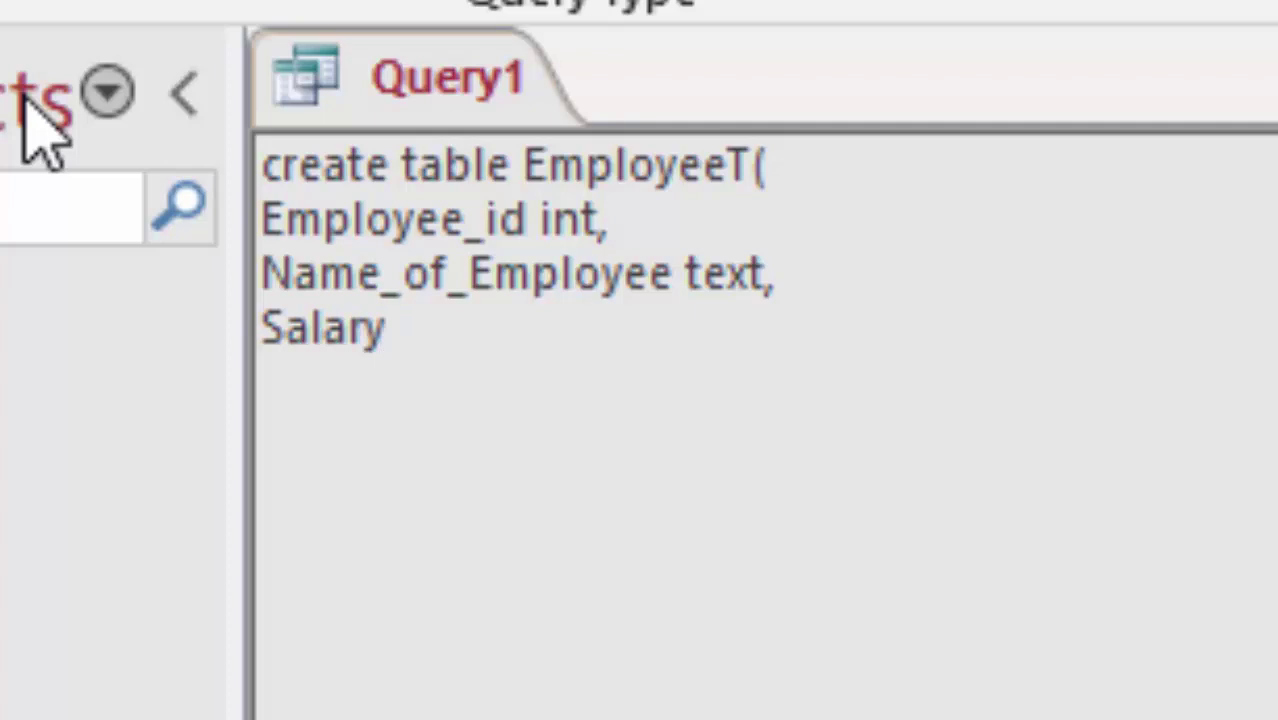
text(curre)
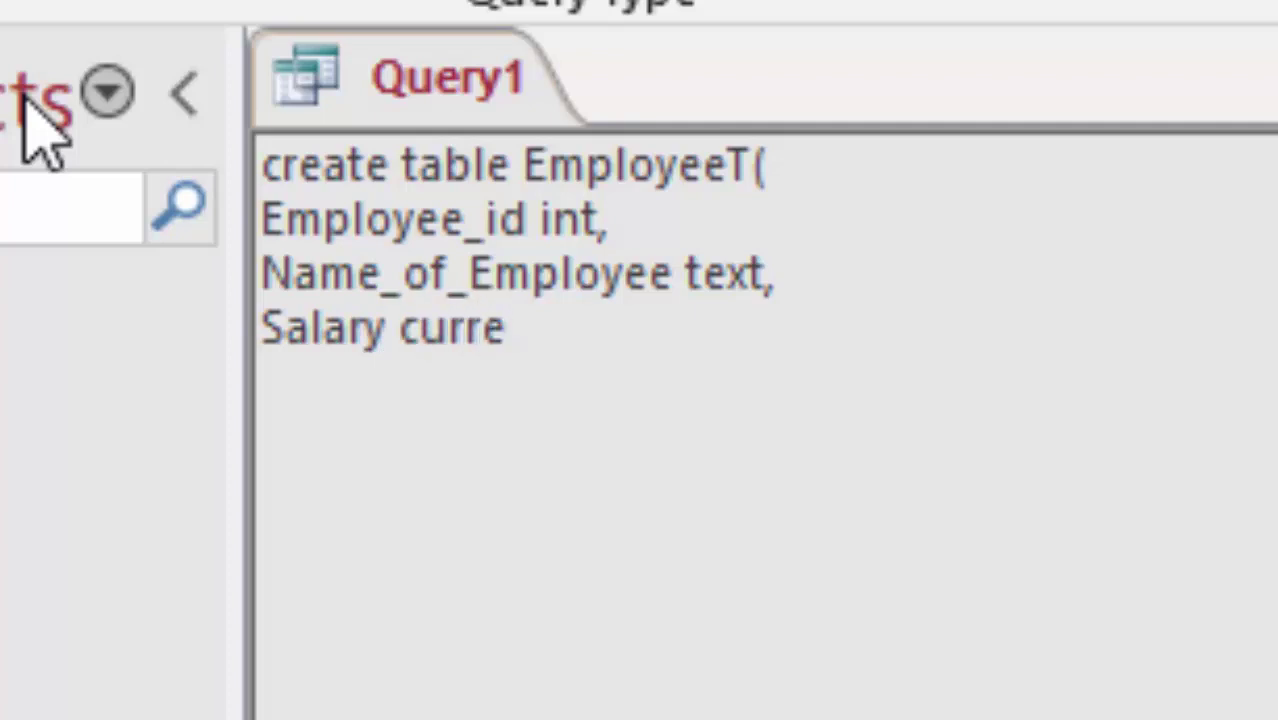
text(ncy)
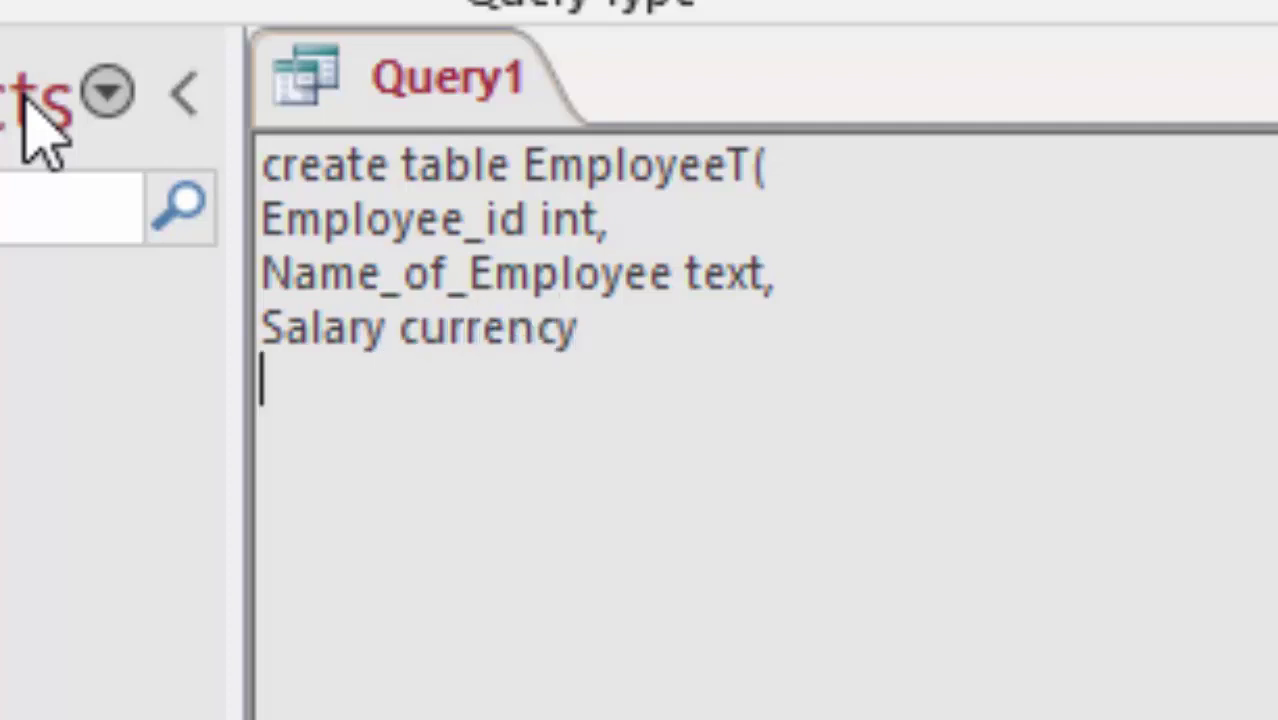
key(Return)
text())
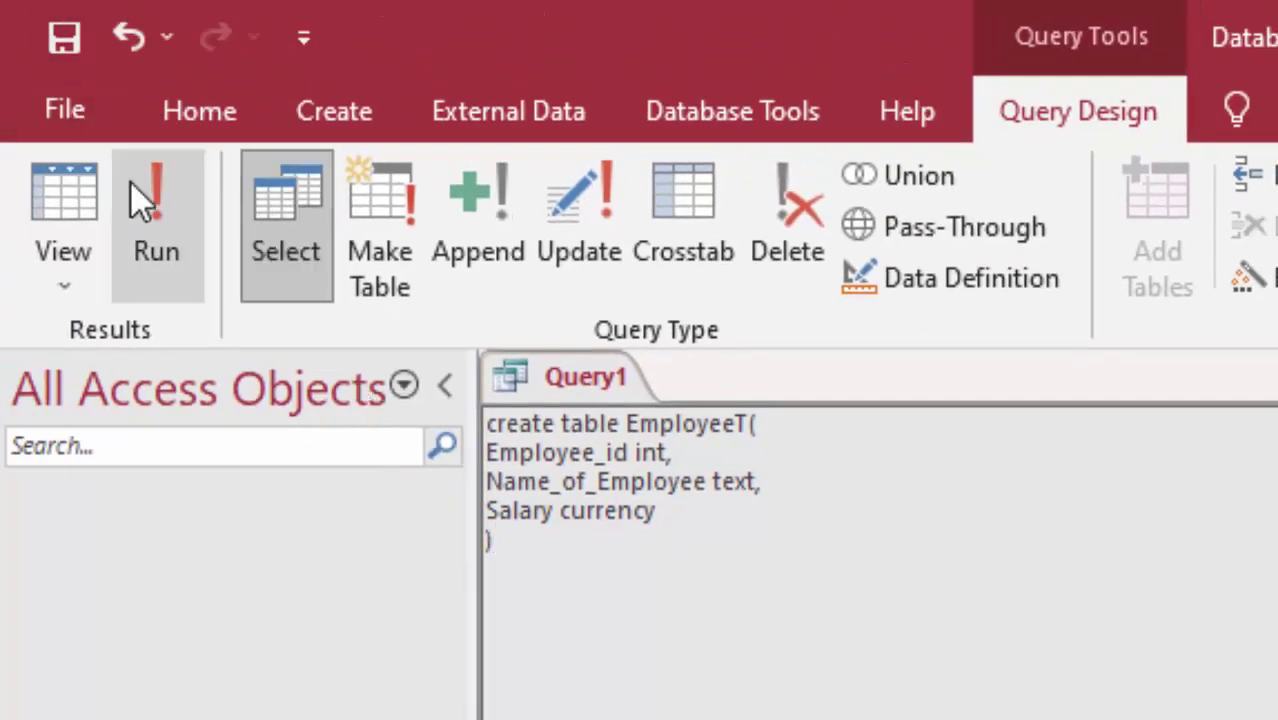
- Run the CREATE TABLE query, open EmployeeT and widen its Employee_id and name columns
click(130, 183)
double_click(109, 382)
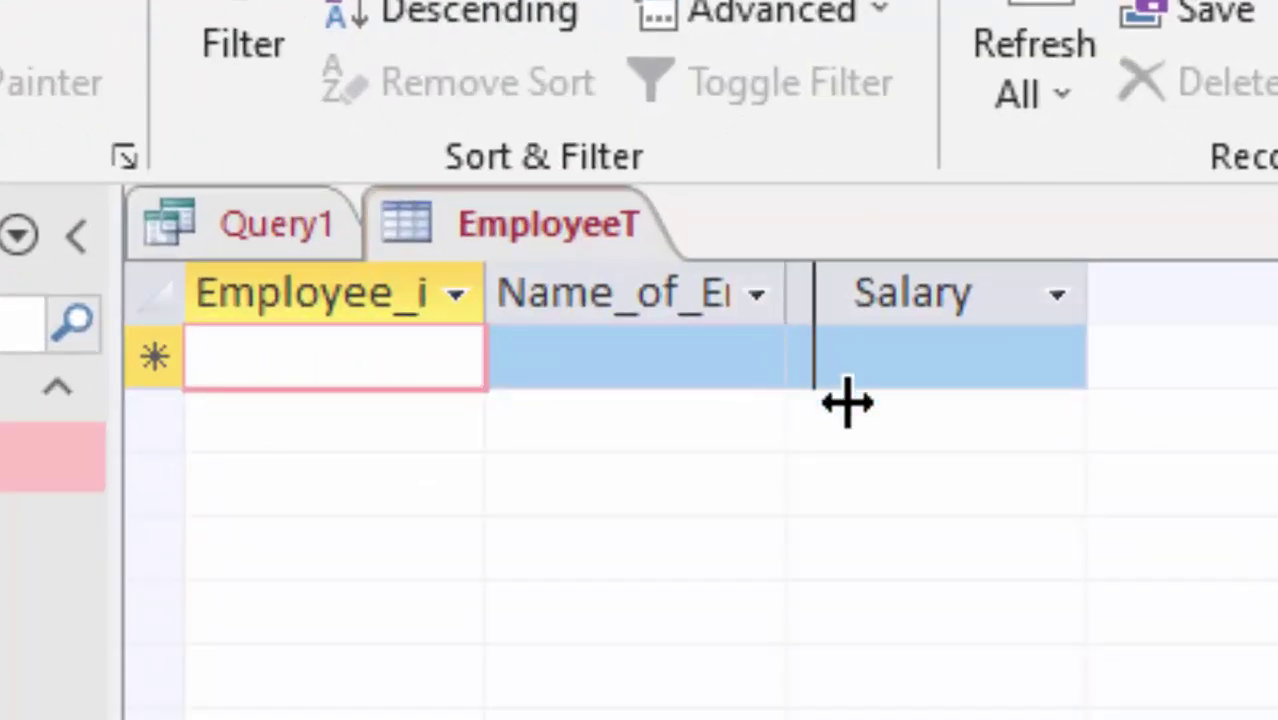
drag(803, 312, 862, 420)
drag(613, 409, 650, 409)
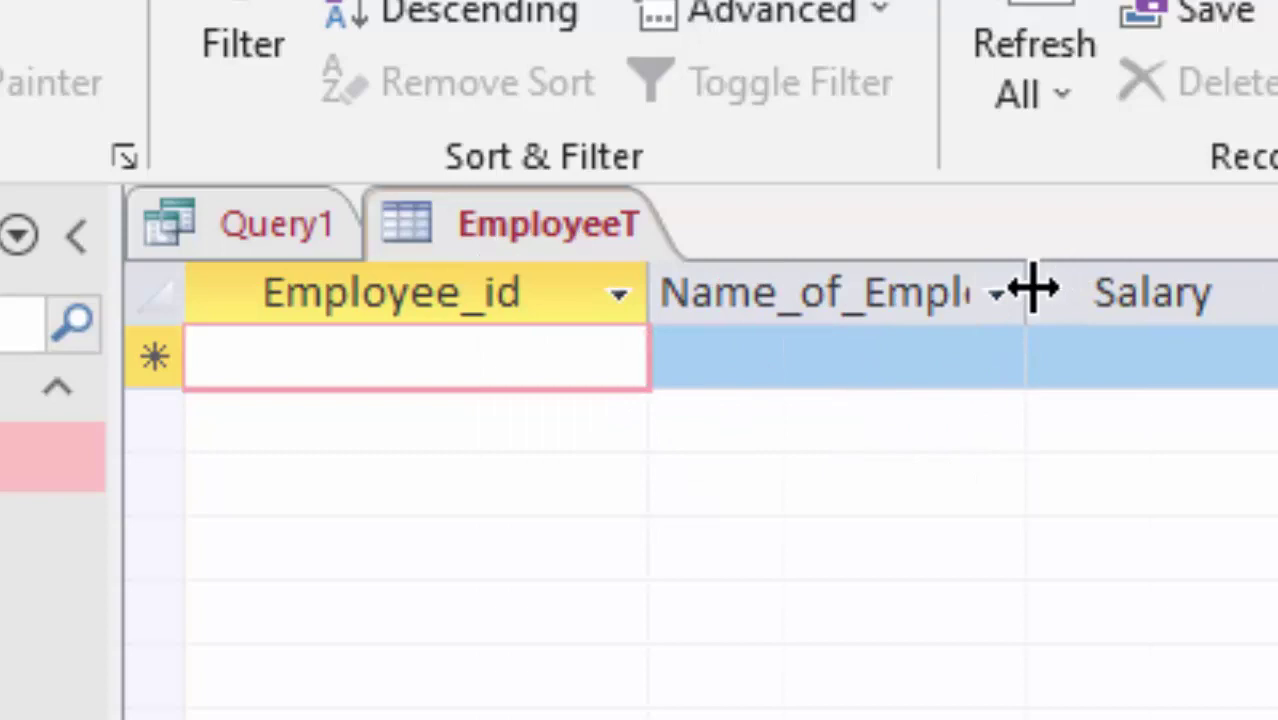
drag(1027, 290, 1096, 425)
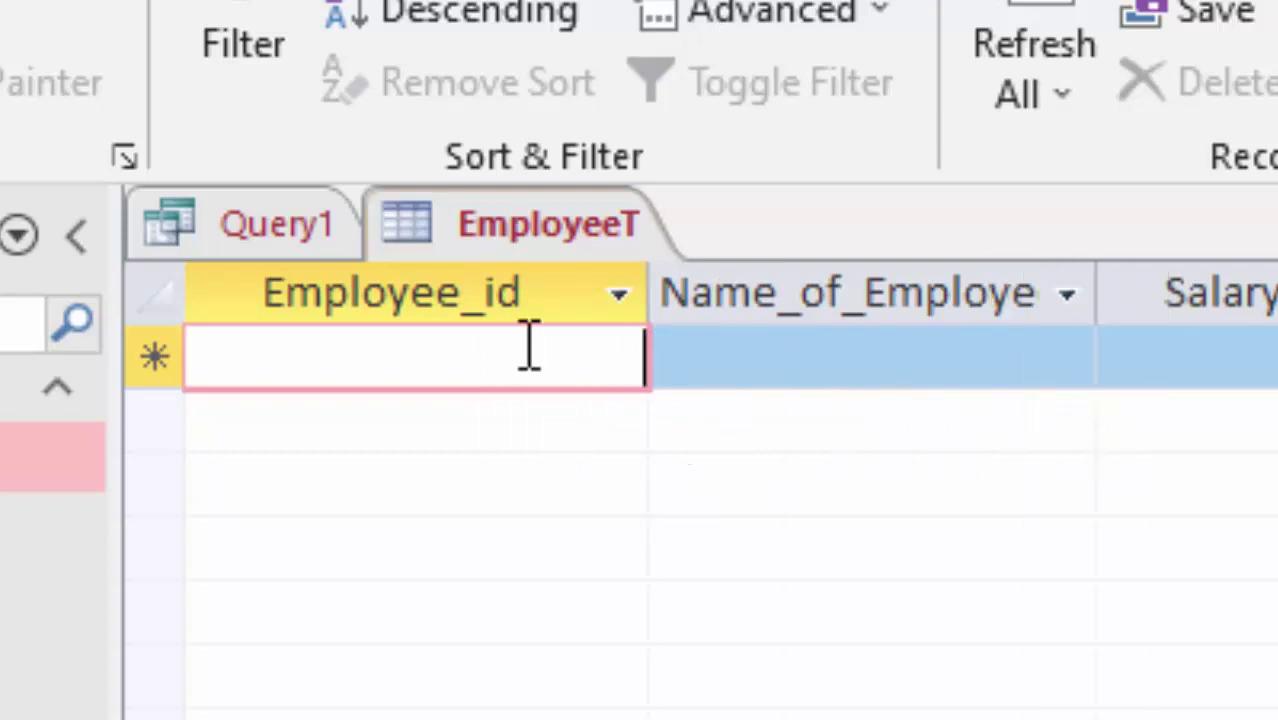
- Enter record 111 with an employee name and salary 20,000
text(111)
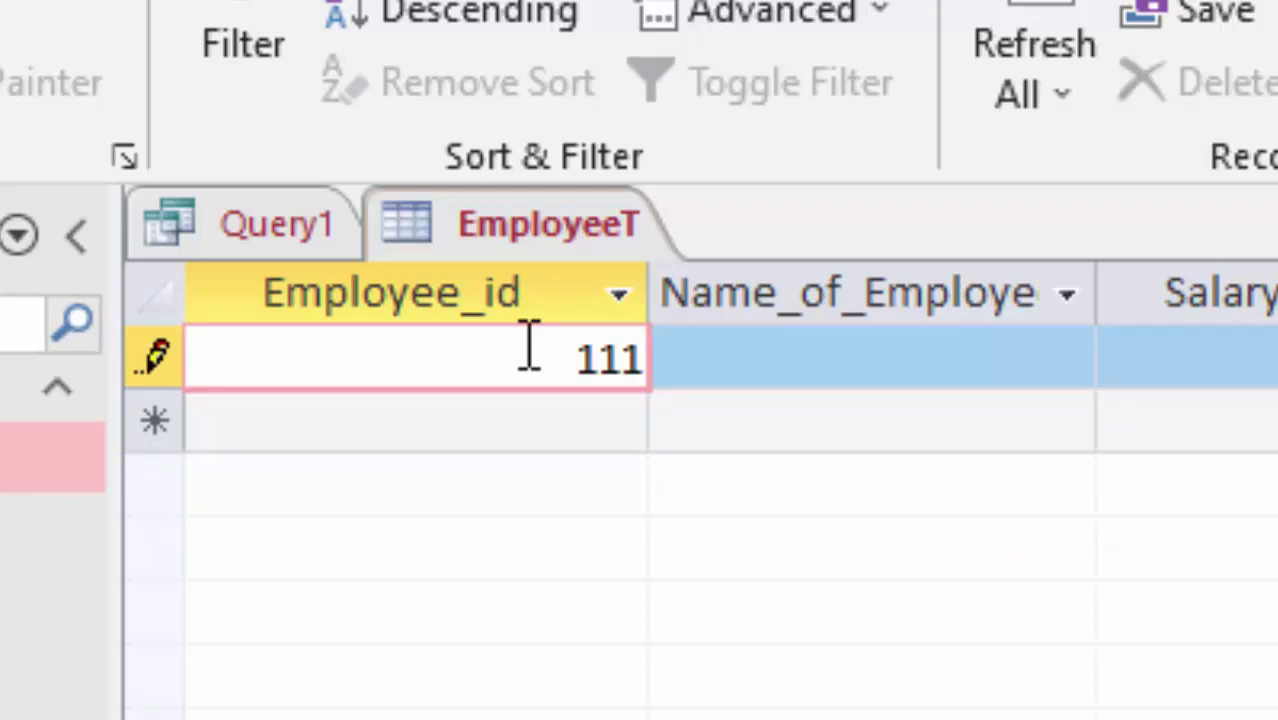
key(Tab)
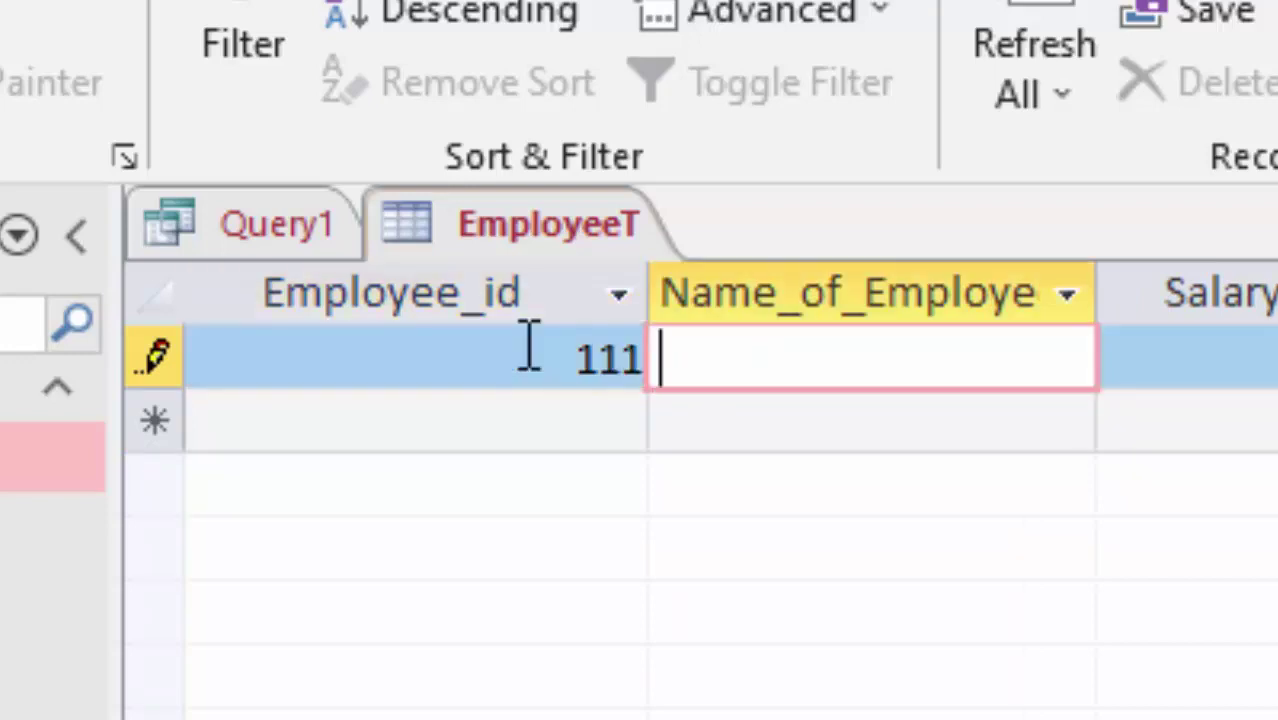
text(Abh)
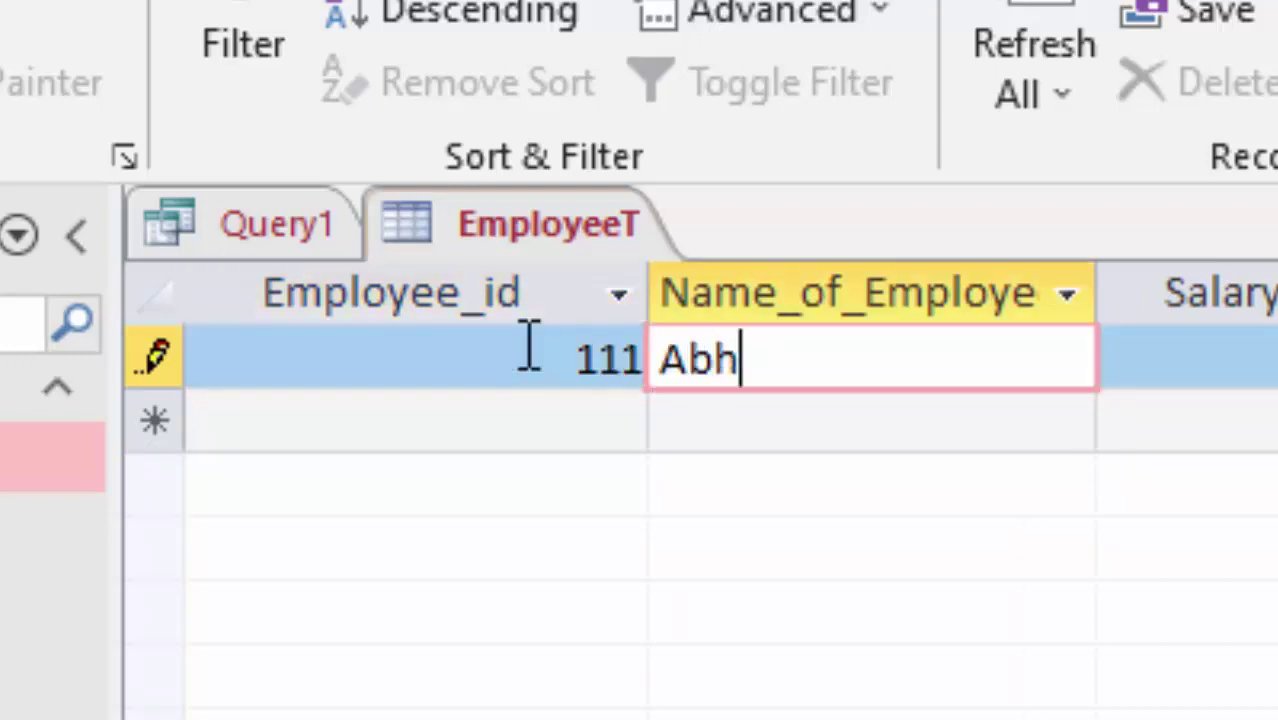
text(ish)
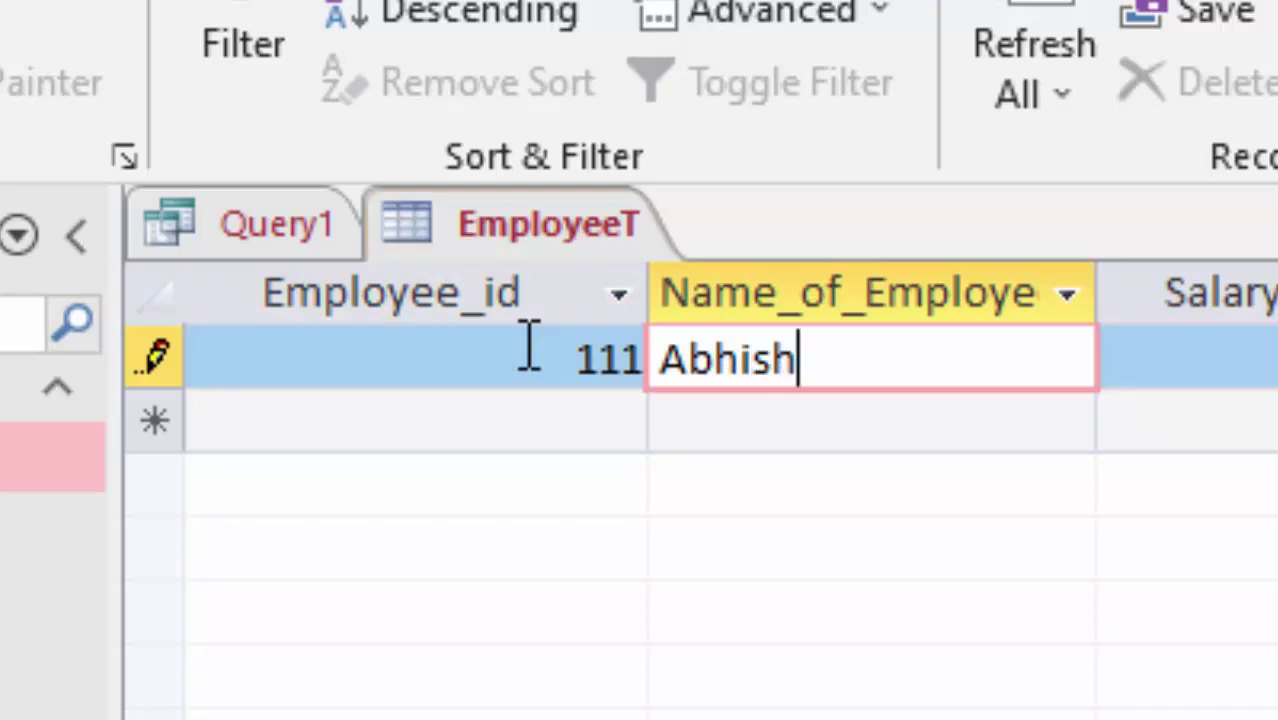
text(ek K)
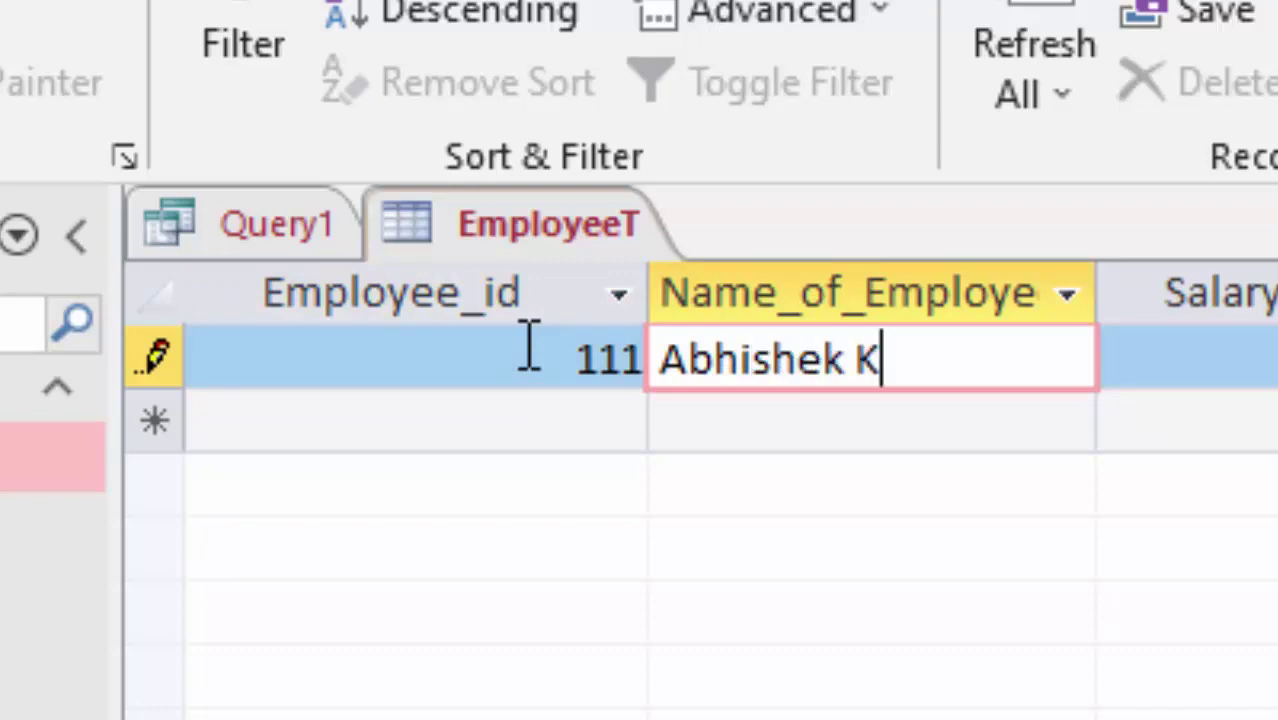
text(umar)
key(Tab)
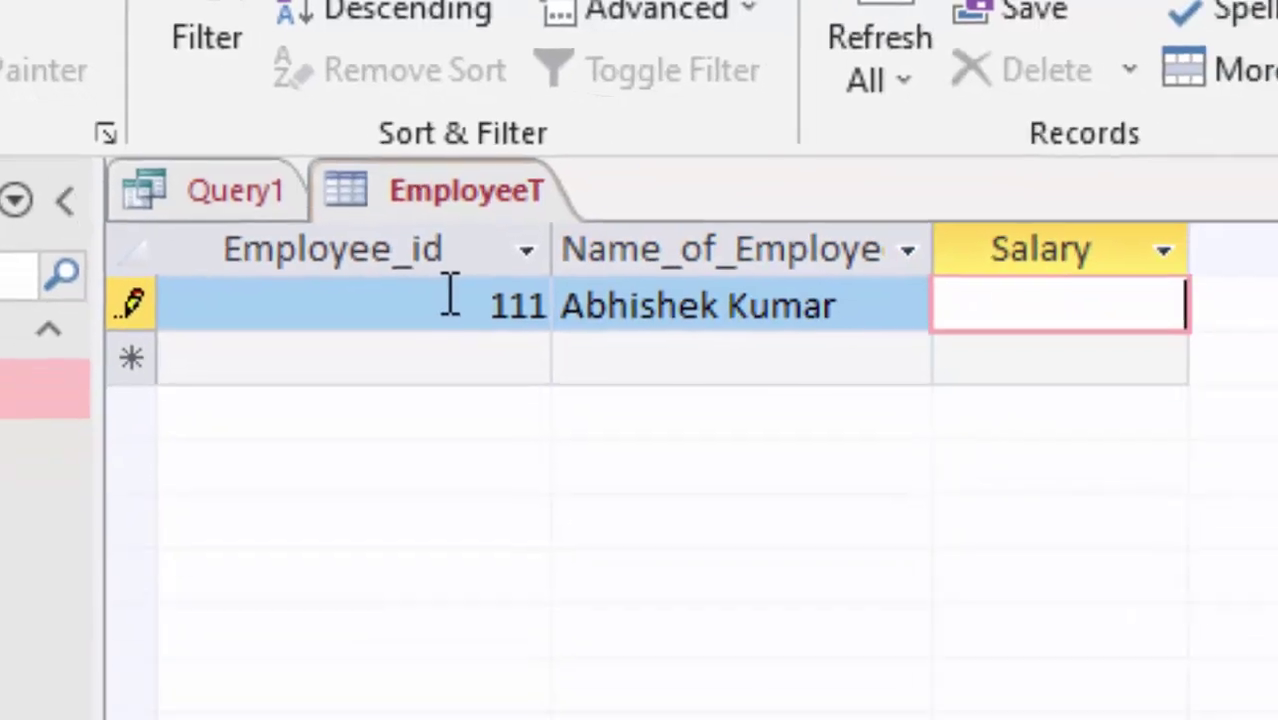
text(200)
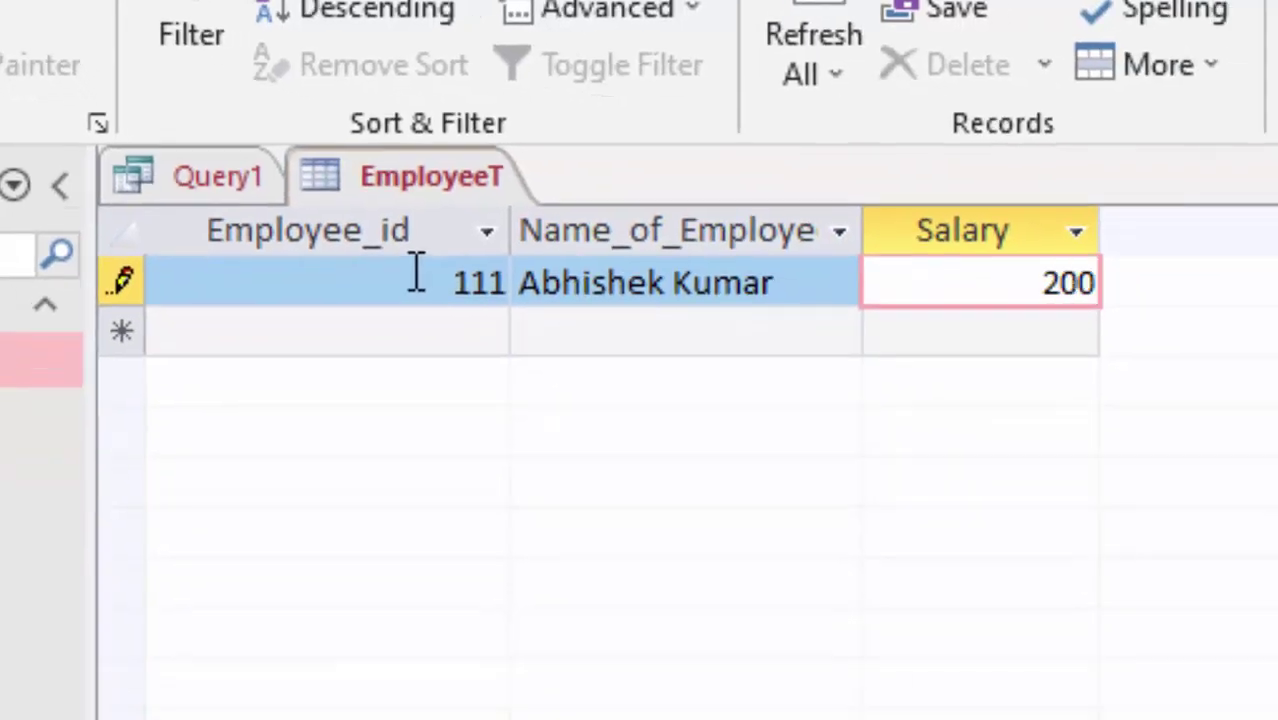
text(00)
key(Tab)
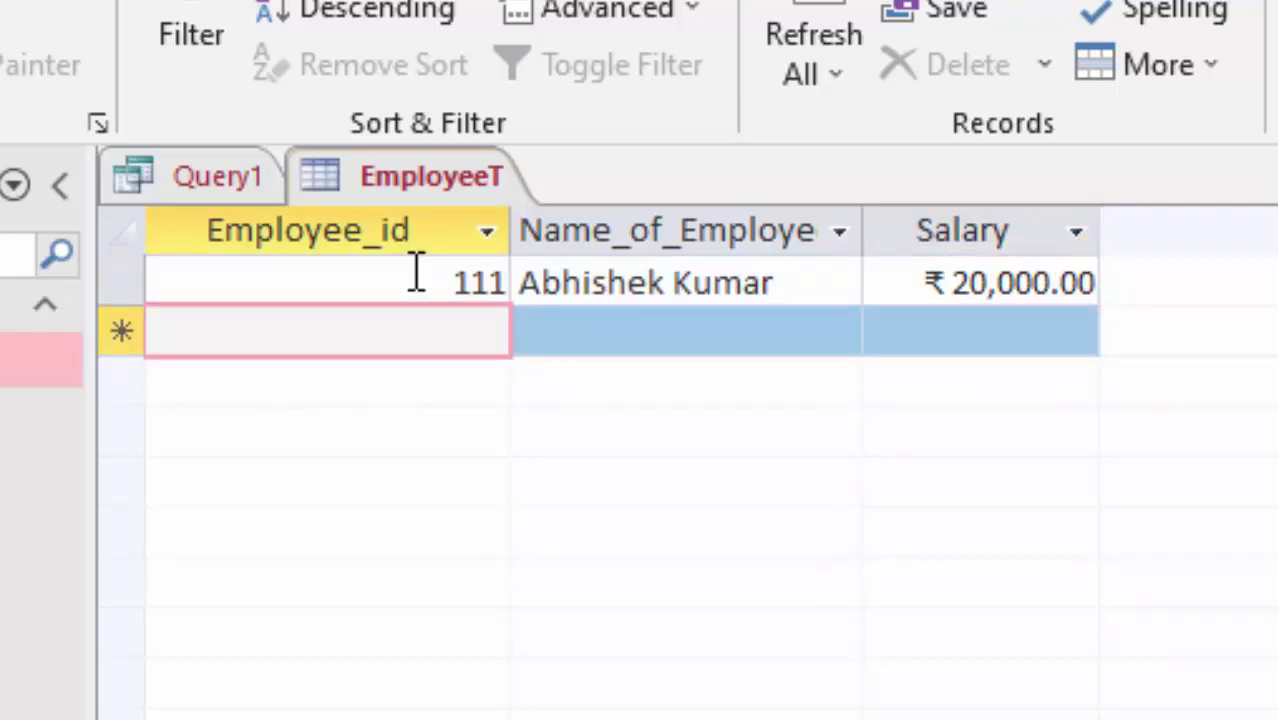
- Enter record 112 with an employee name and salary 22,000
text(1132)
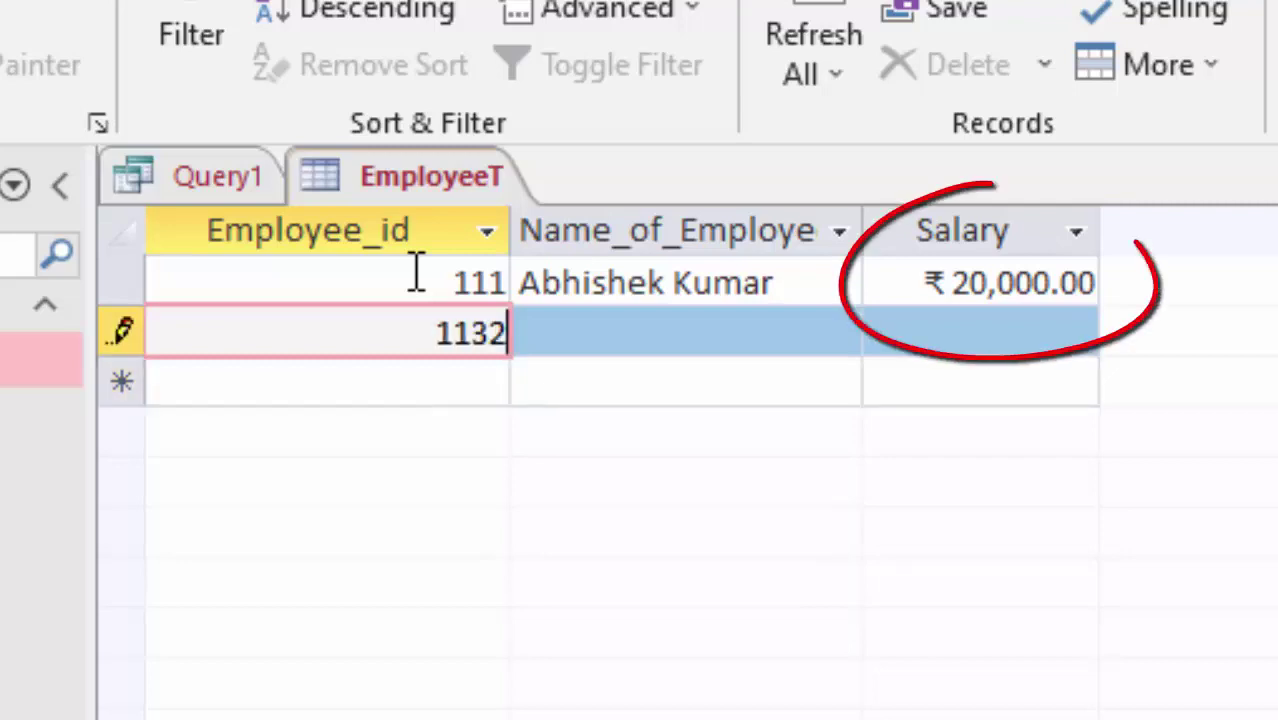
key(BackSpace)
key(BackSpace)
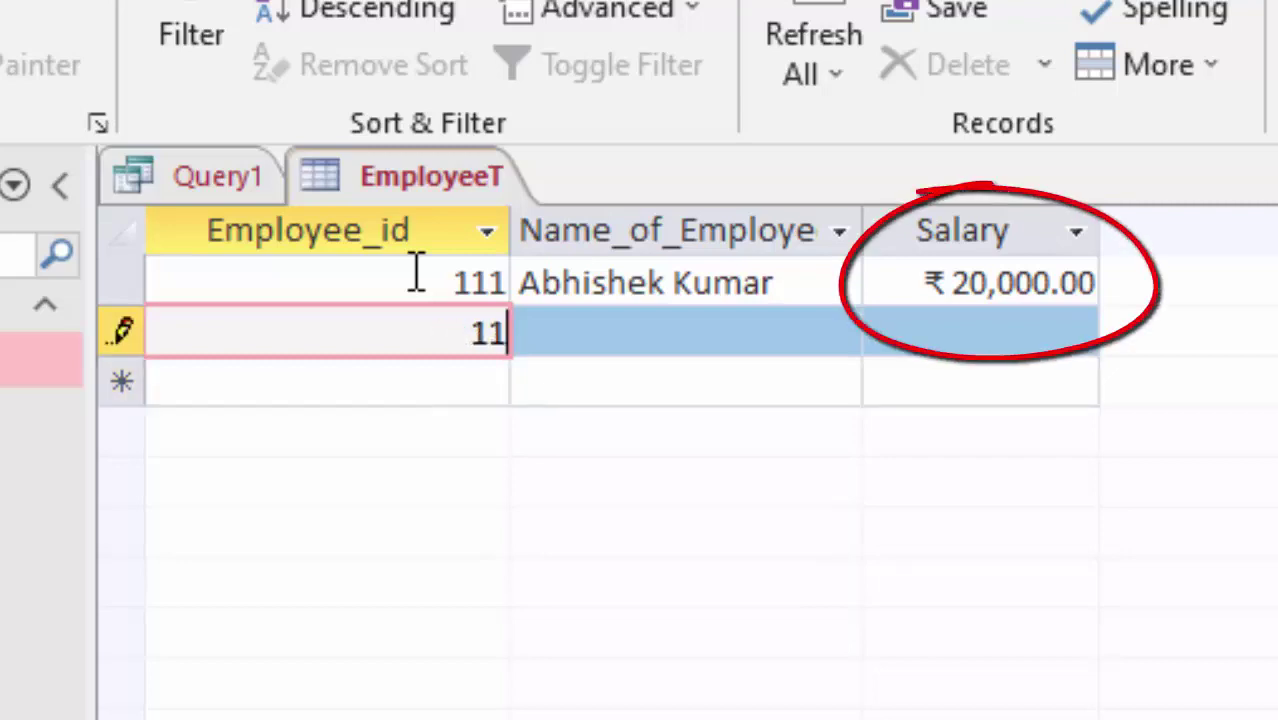
text(2)
key(Tab)
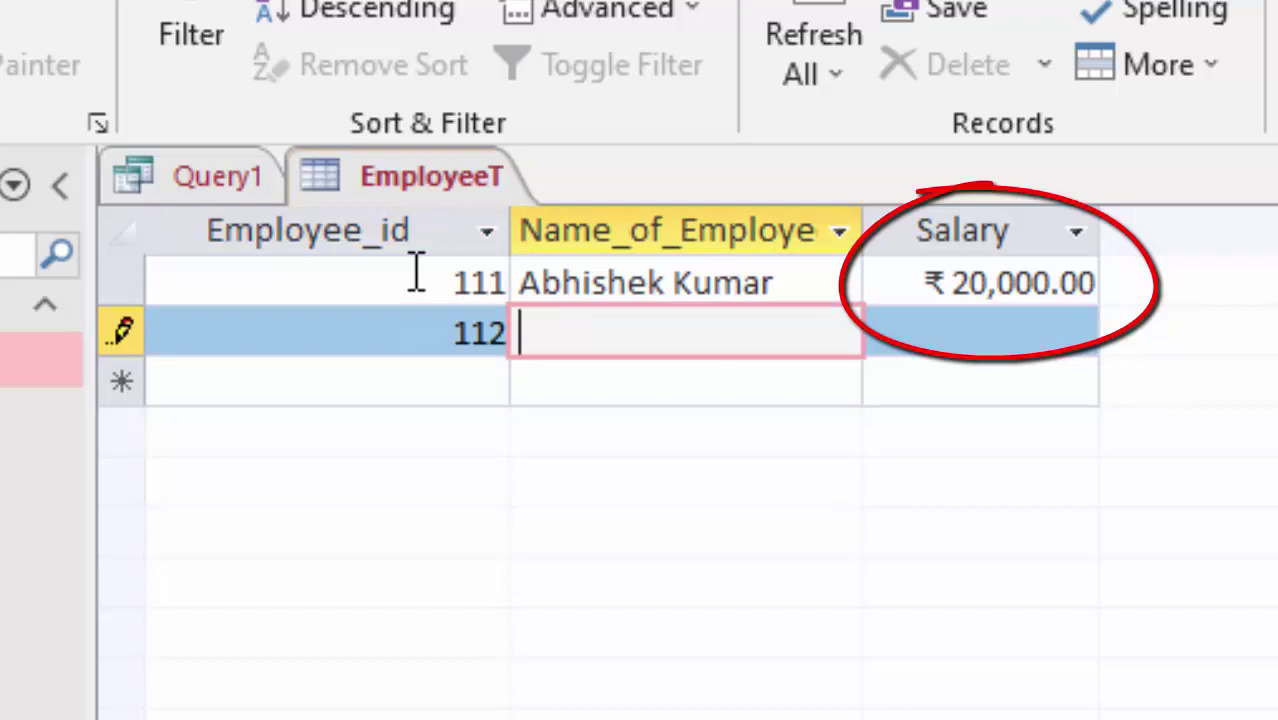
text(Nav)
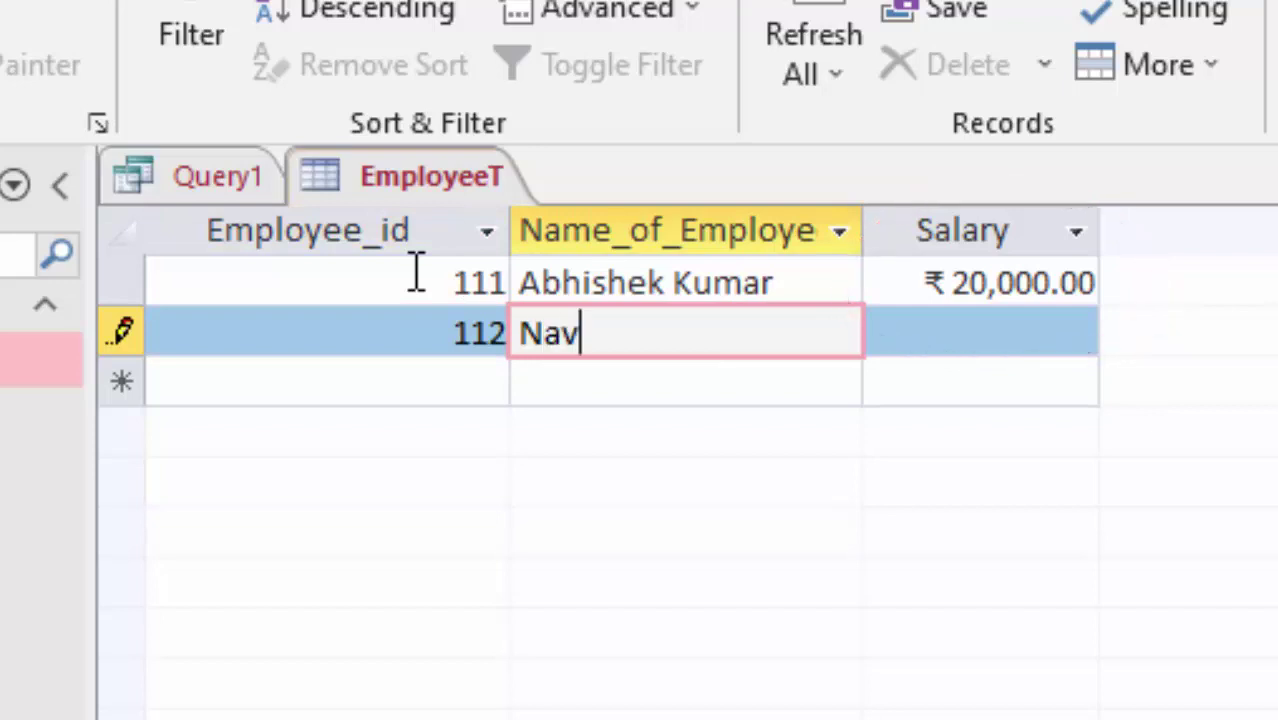
text(neet )
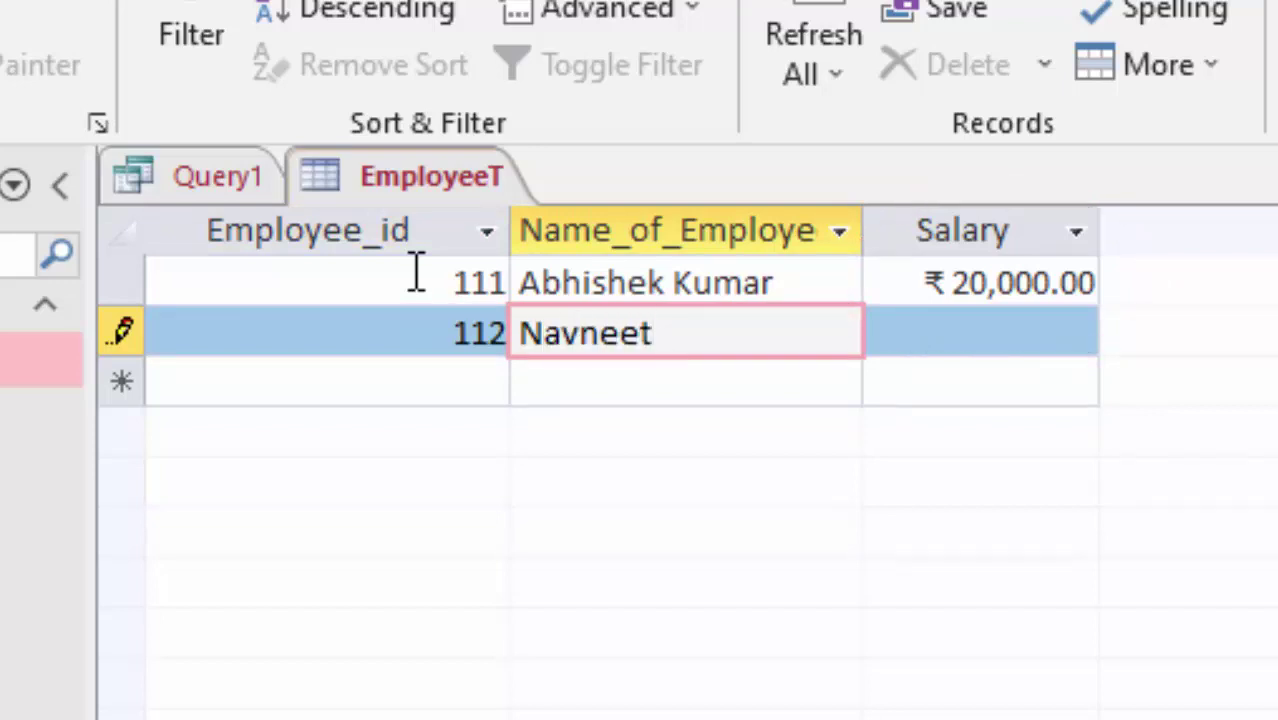
text(Kumar)
key(Tab)
text(22)
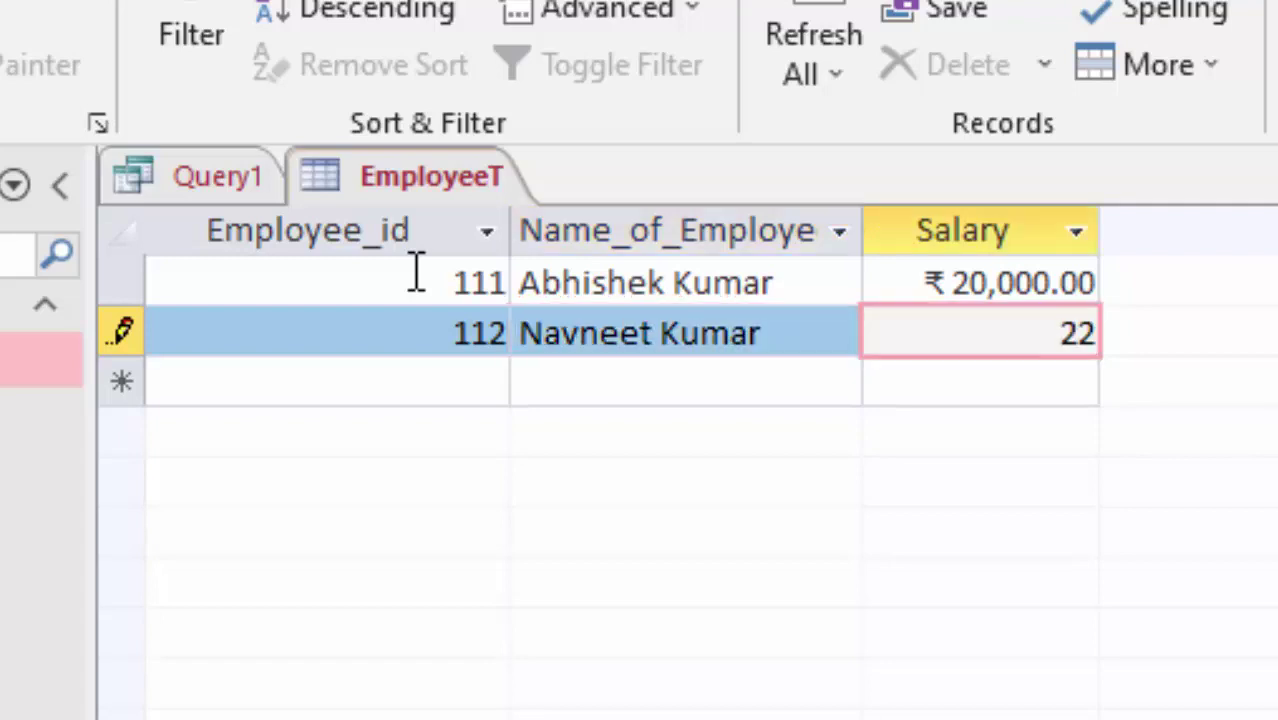
text(000)
key(Tab)
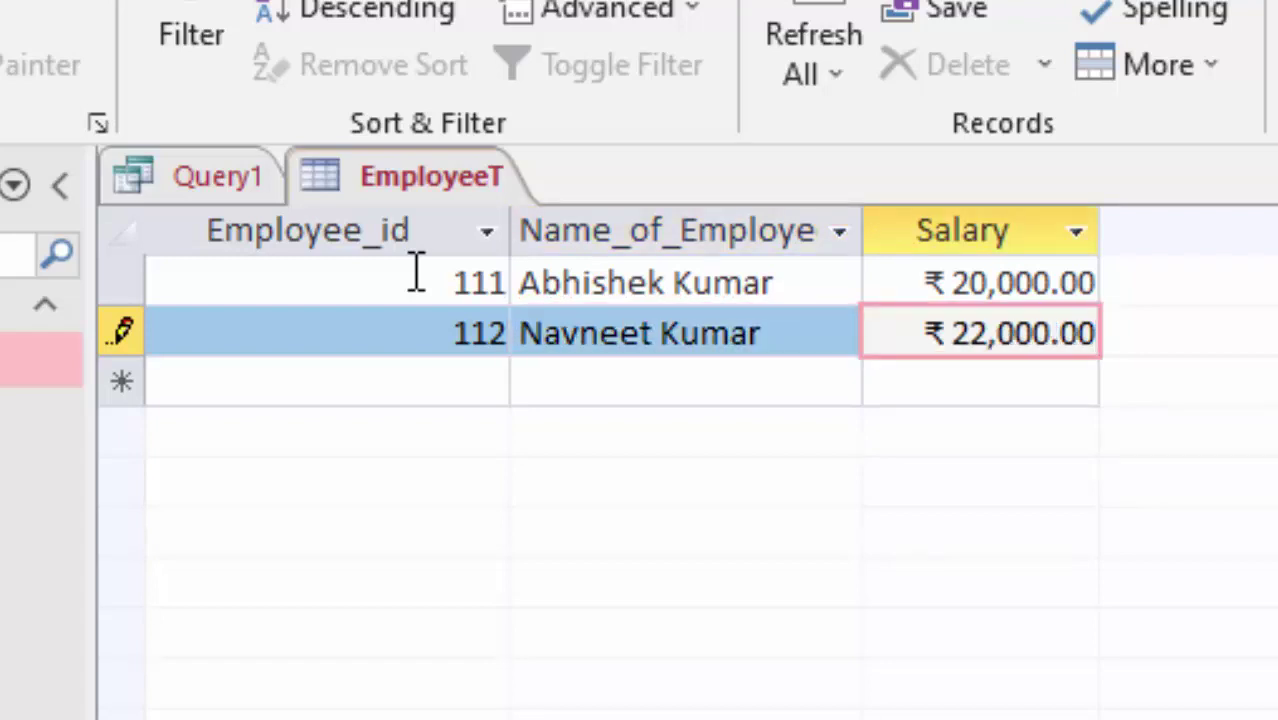
key(Tab)
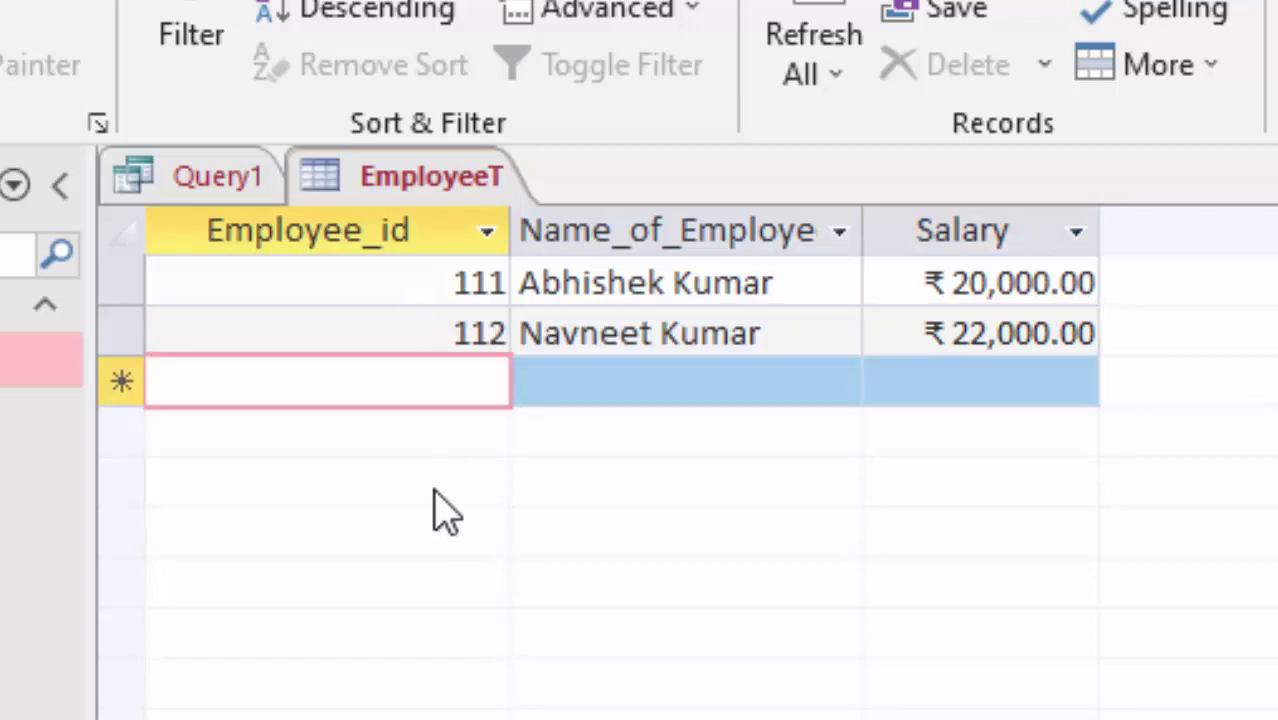
- Enter record 113 with an employee name and salary 21,000
text(13)
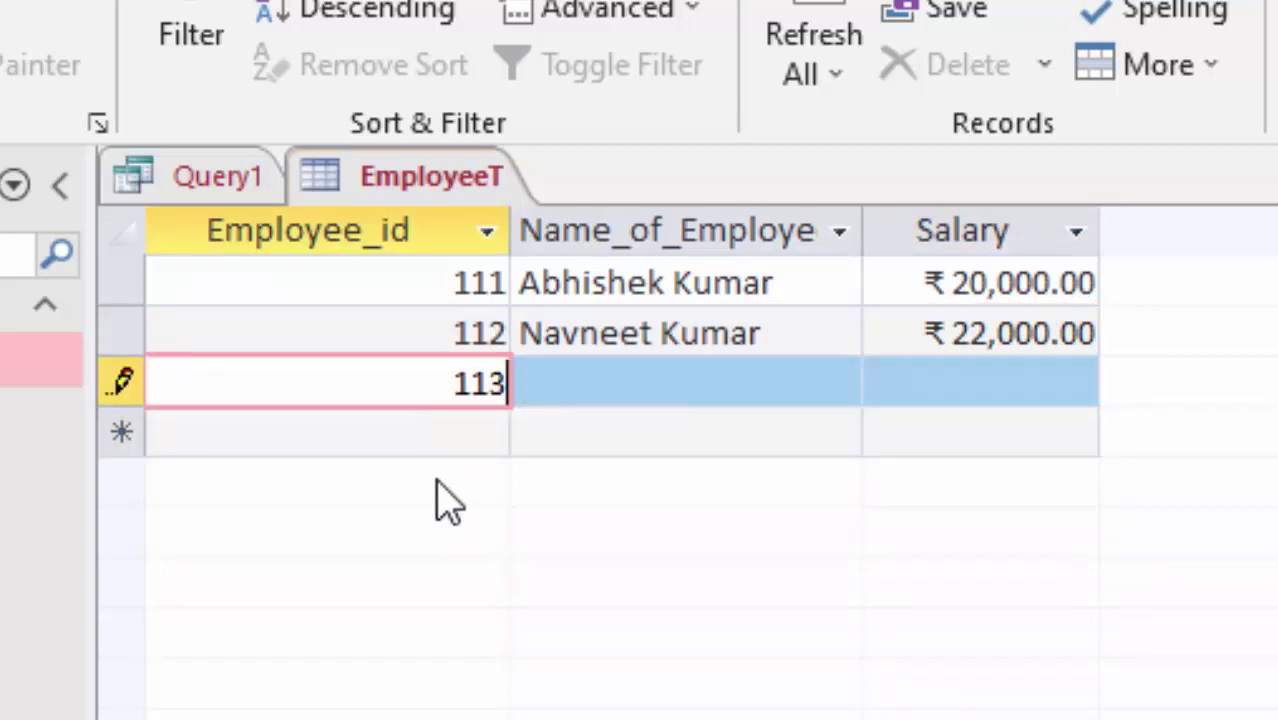
key(Tab)
text(Ra)
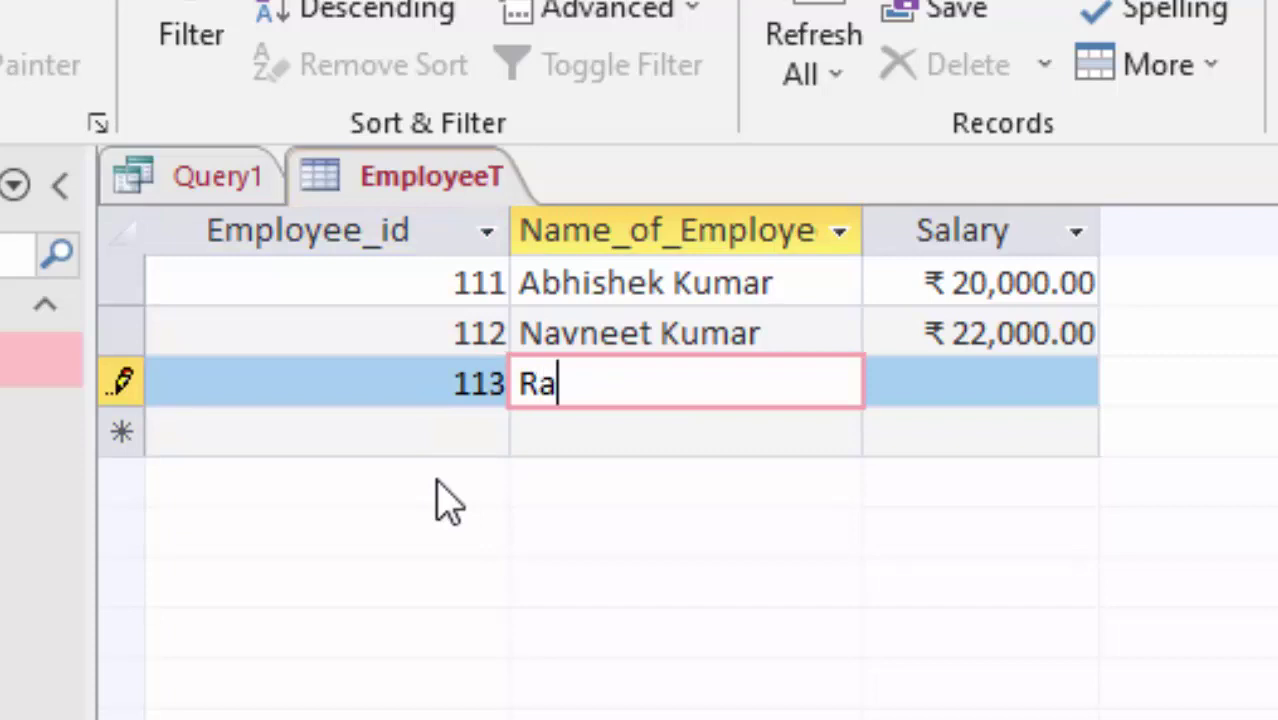
text(mesh)
key(Tab)
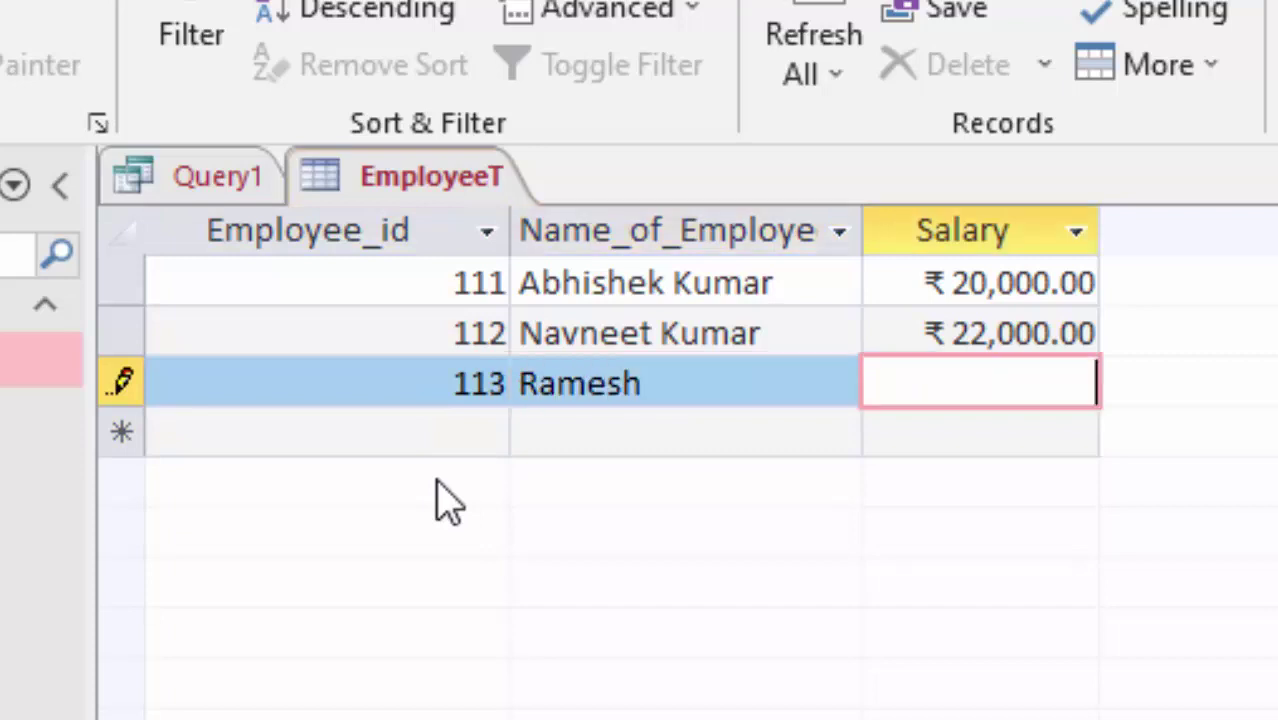
text(21)
text(000)
key(Tab)
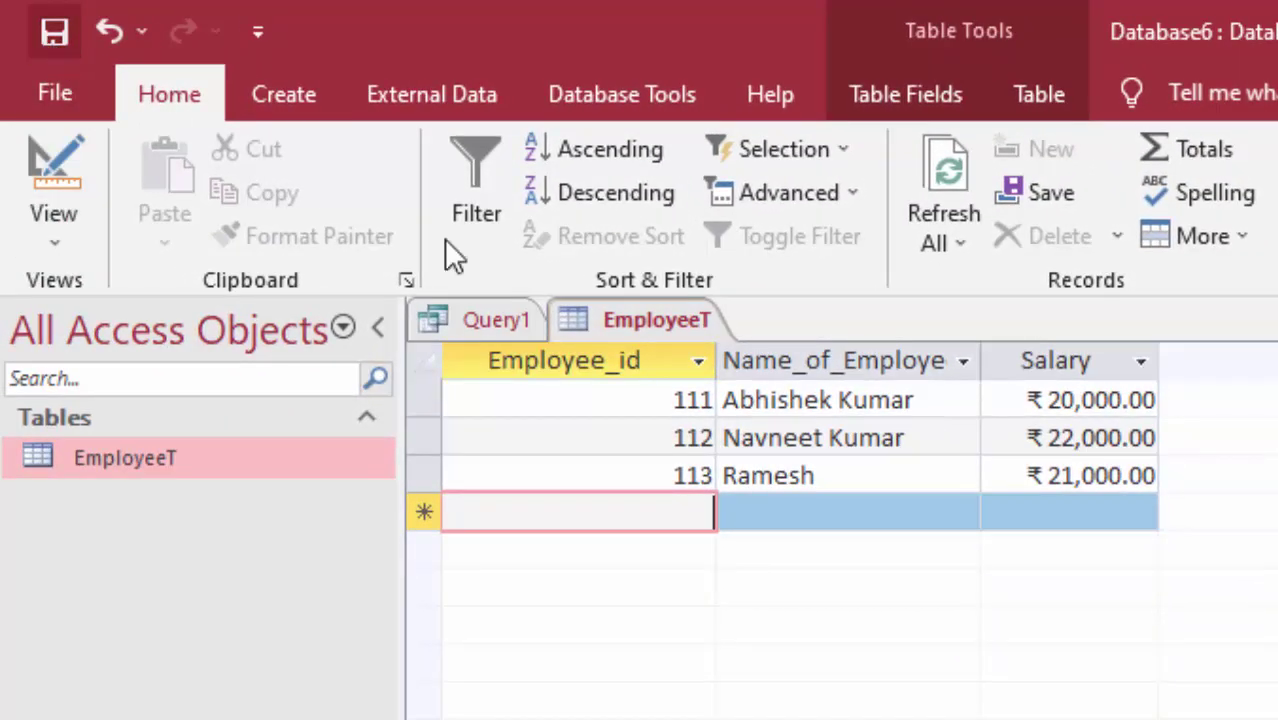
- Close EmployeeT, save the create-table query as Query1, and close Query1
right_click(586, 316)
click(671, 382)
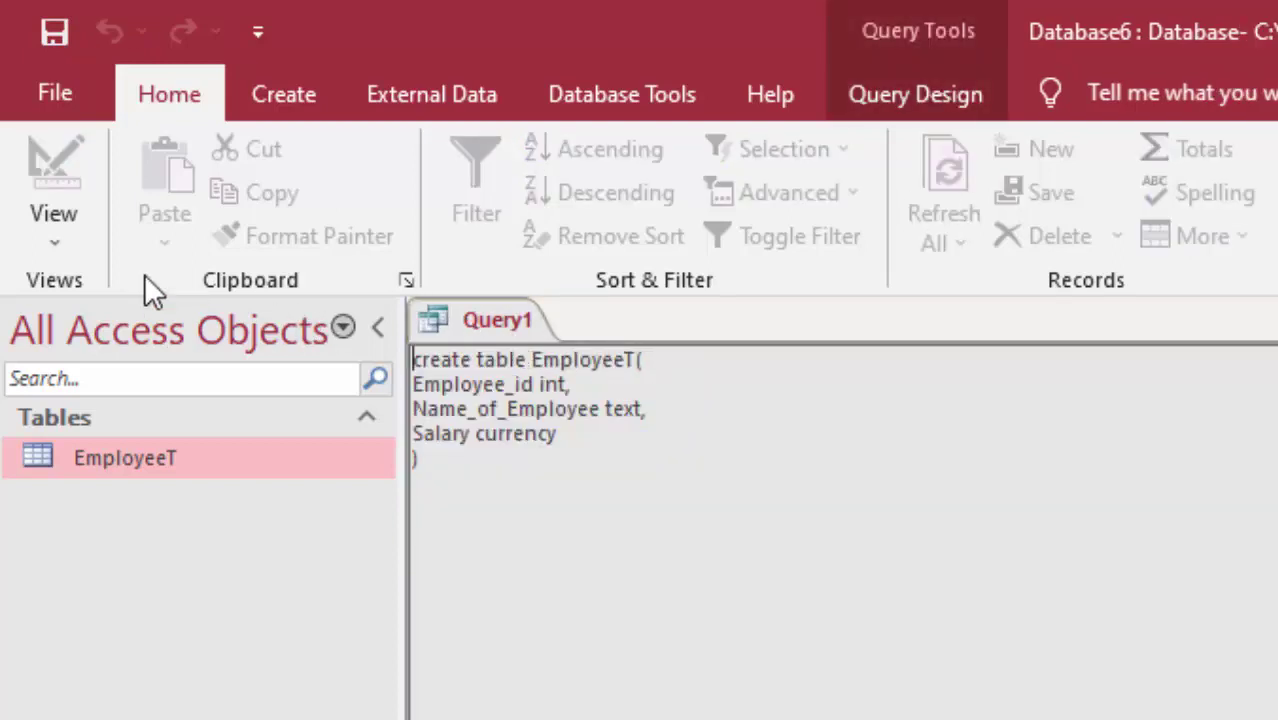
click(31, 40)
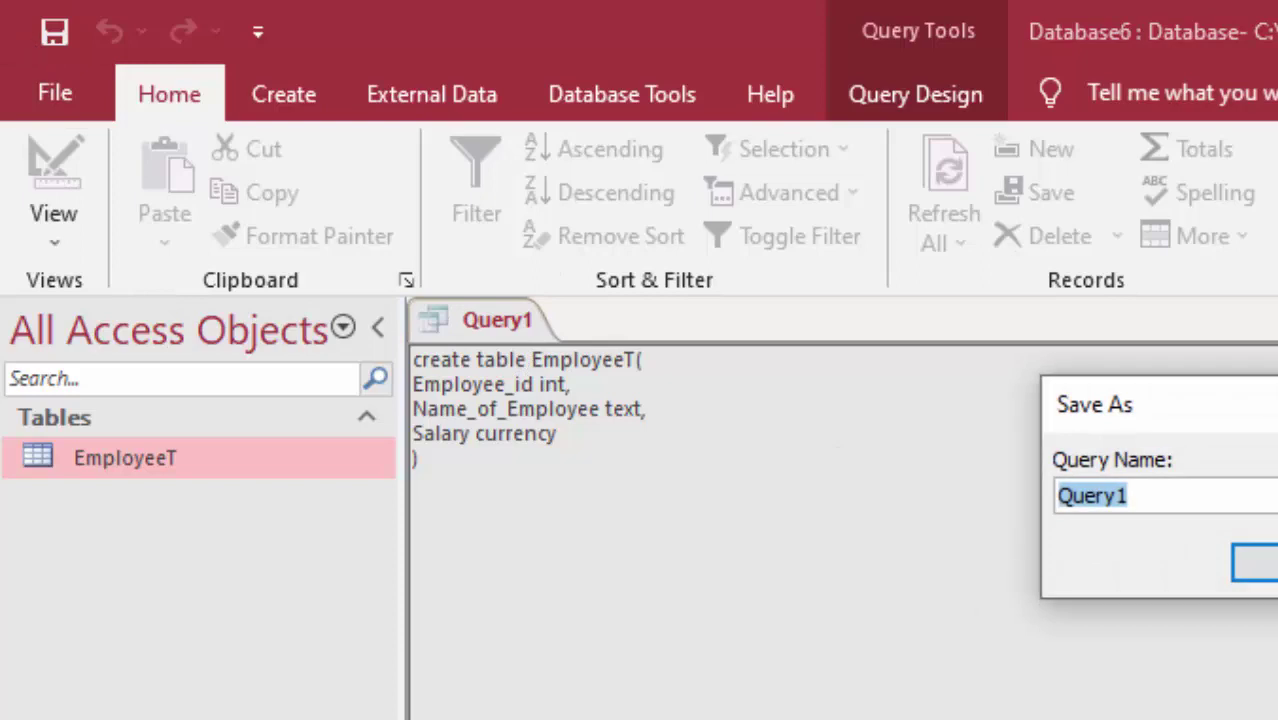
click(1254, 562)
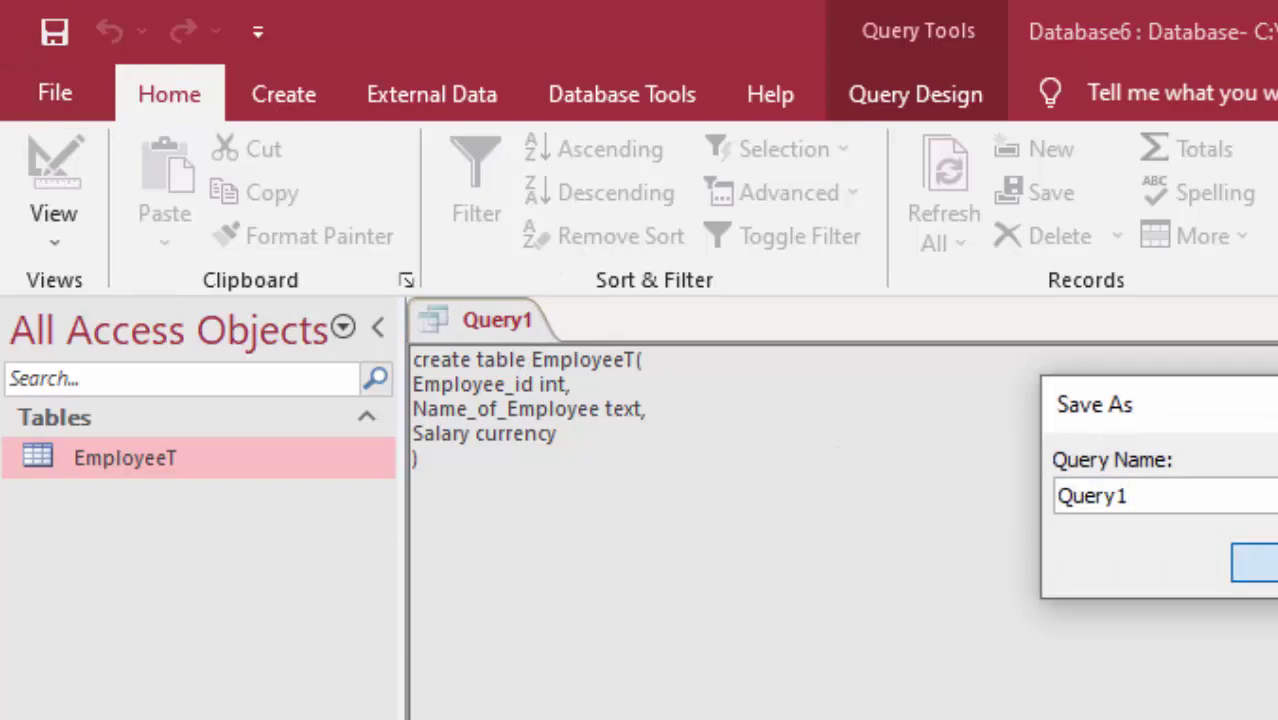
right_click(490, 316)
click(555, 378)
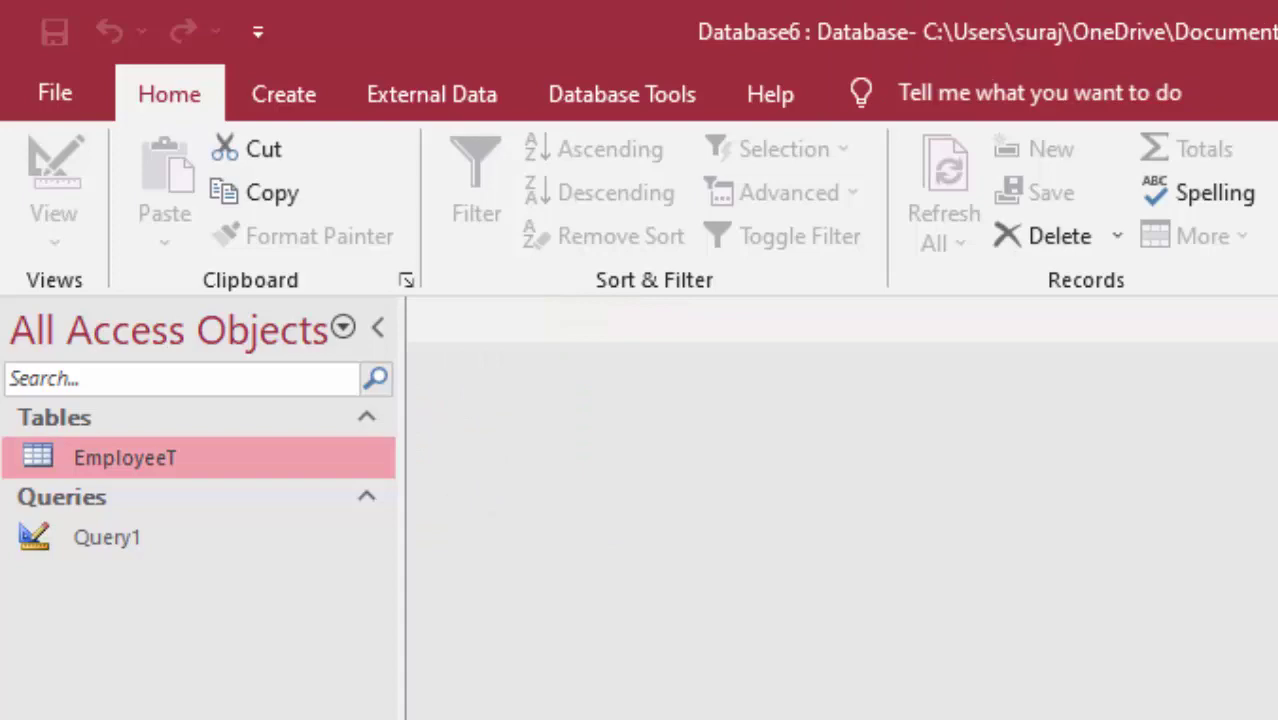
- Reopen EmployeeT, widen the Name_of_Employee column, and close it saving the layout
double_click(281, 462)
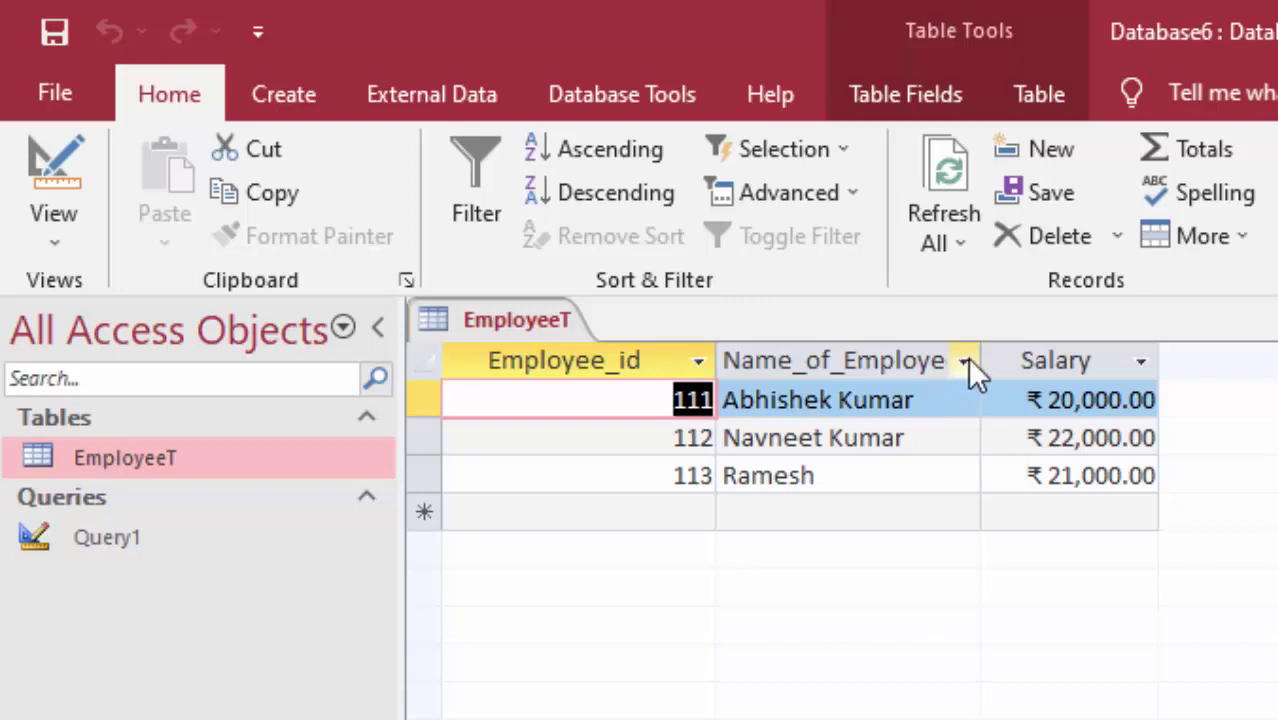
drag(979, 357, 1047, 400)
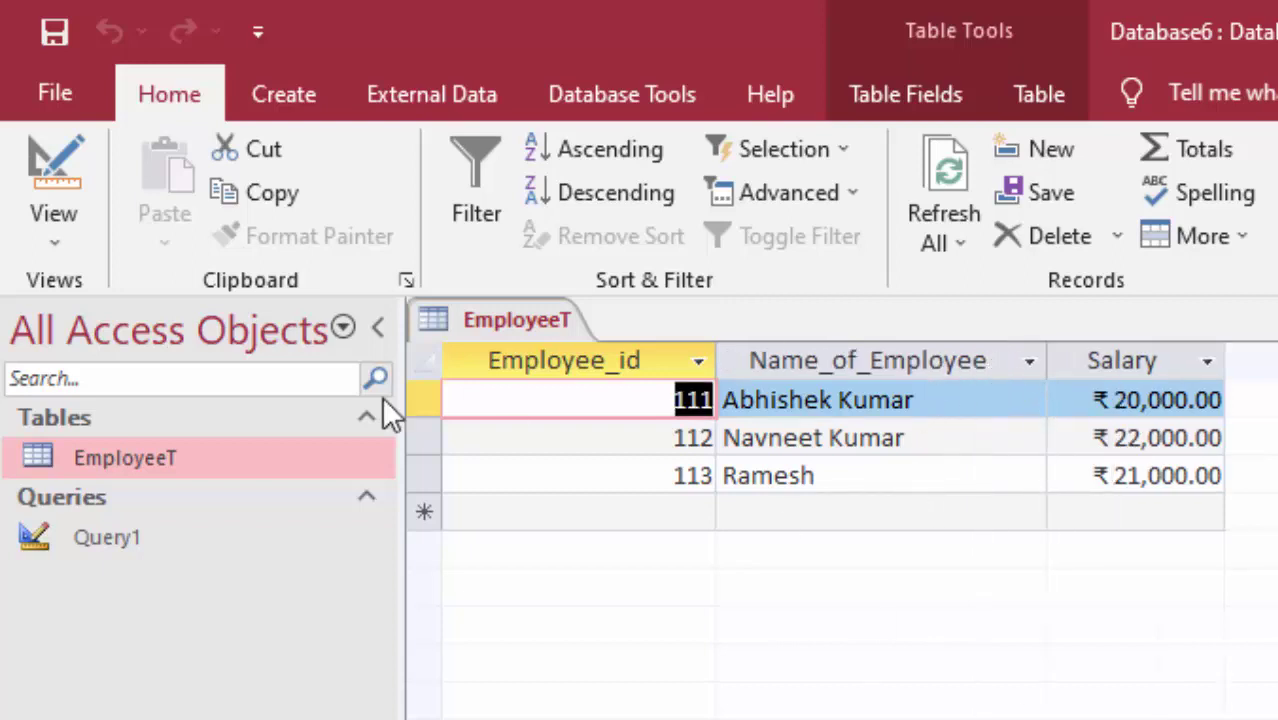
right_click(518, 320)
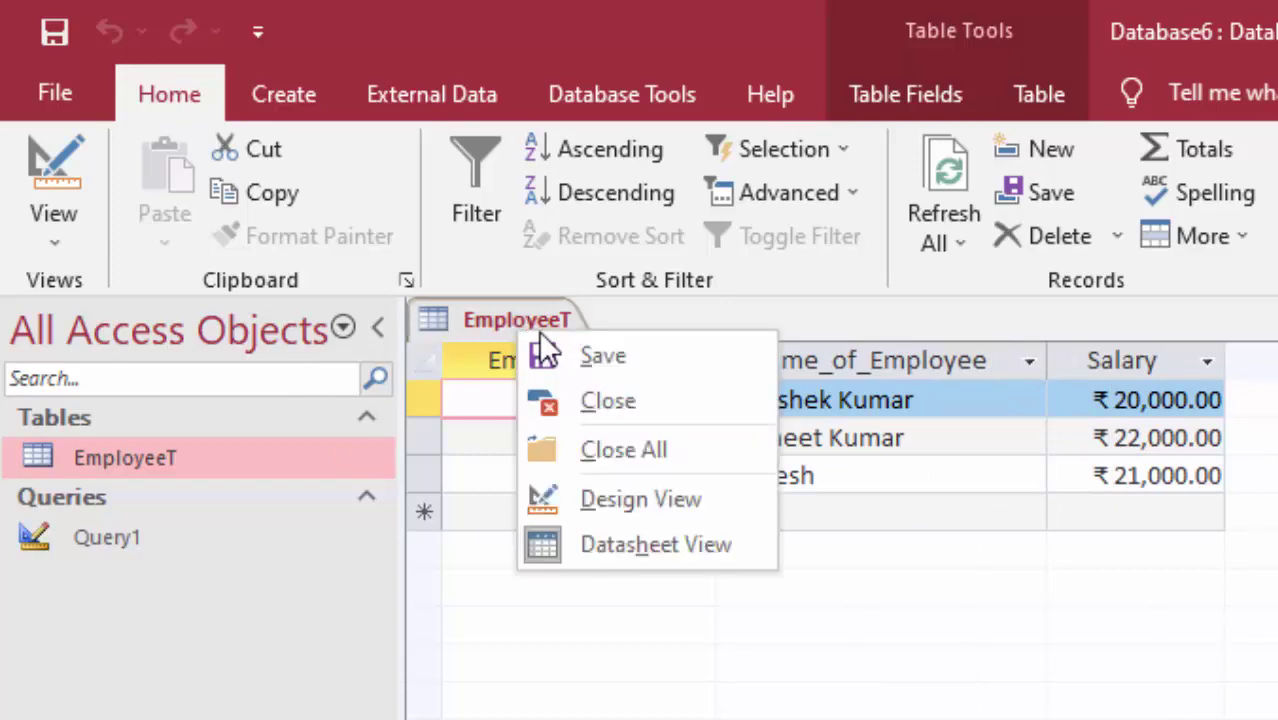
click(573, 391)
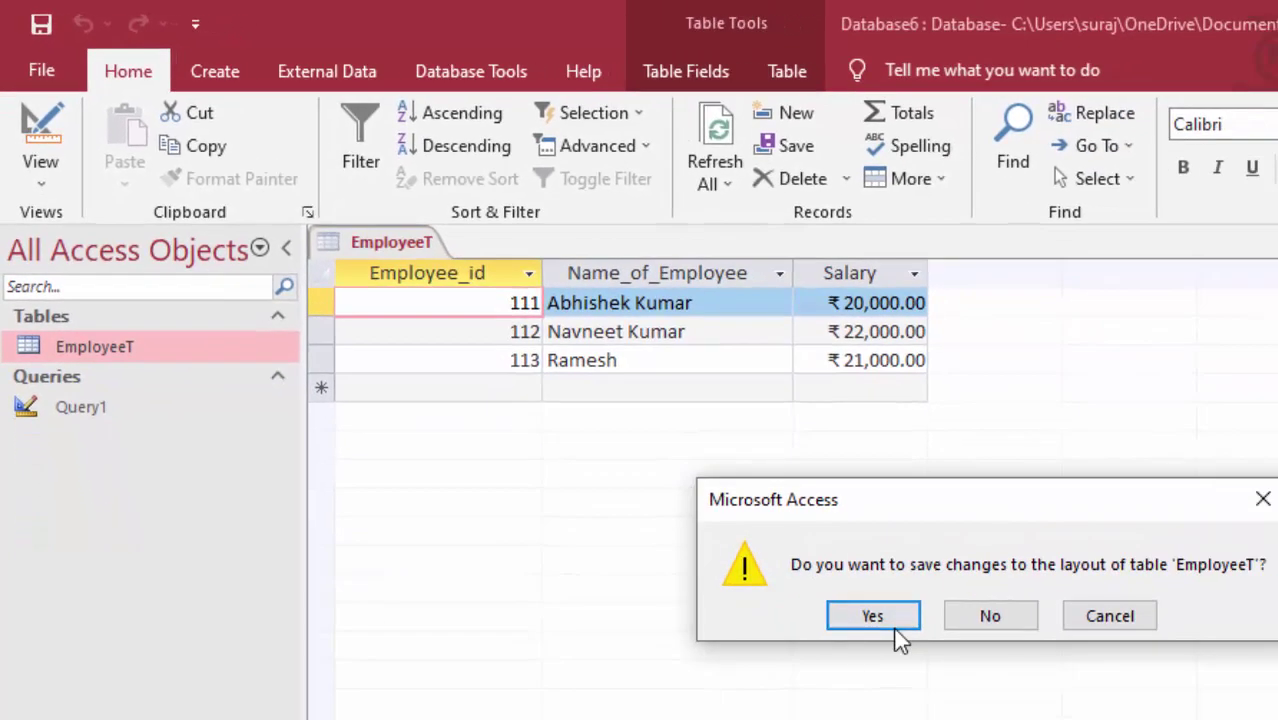
click(985, 695)
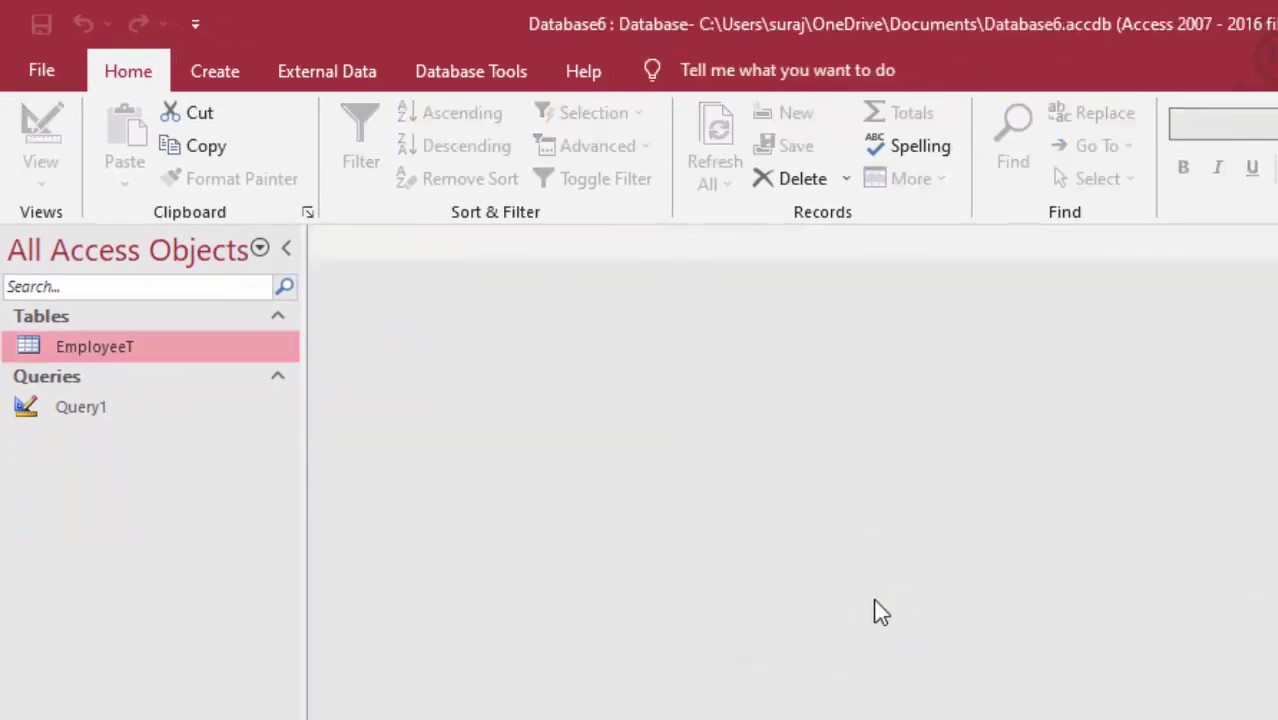
- Start a new query in SQL view and type 'UPDATE eMPLOYEEt SET'
click(244, 77)
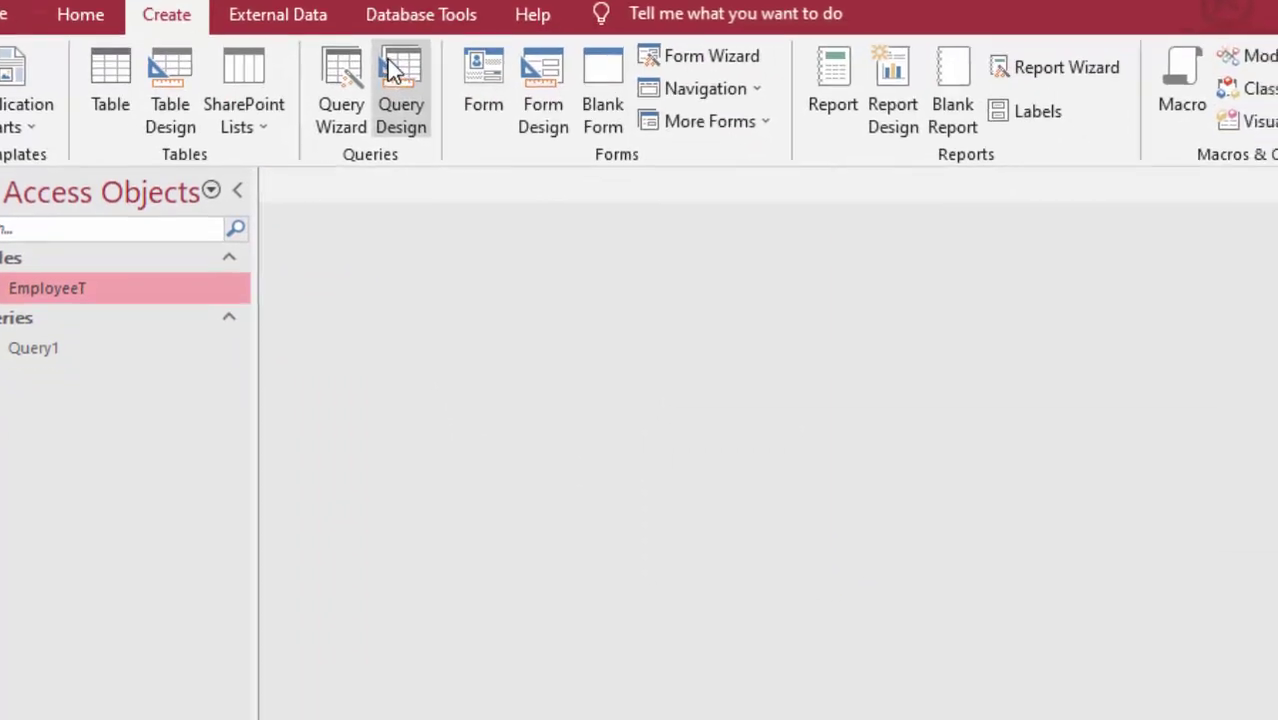
click(398, 80)
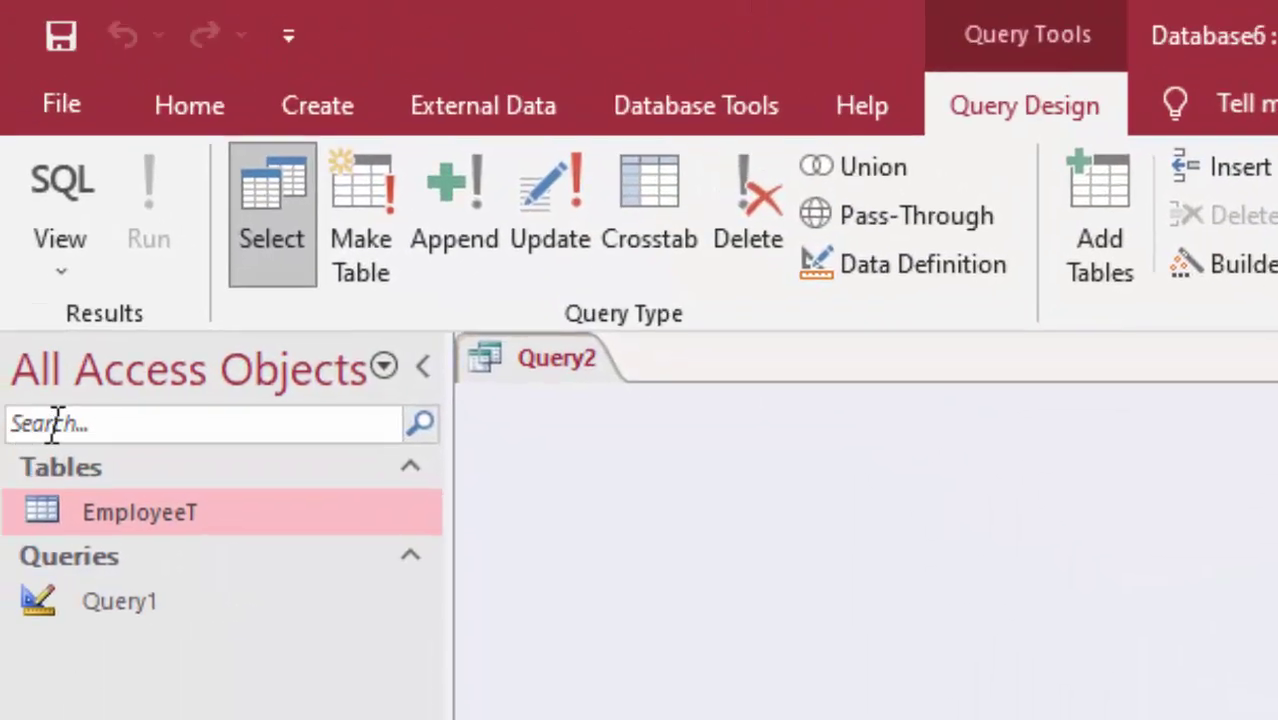
click(75, 181)
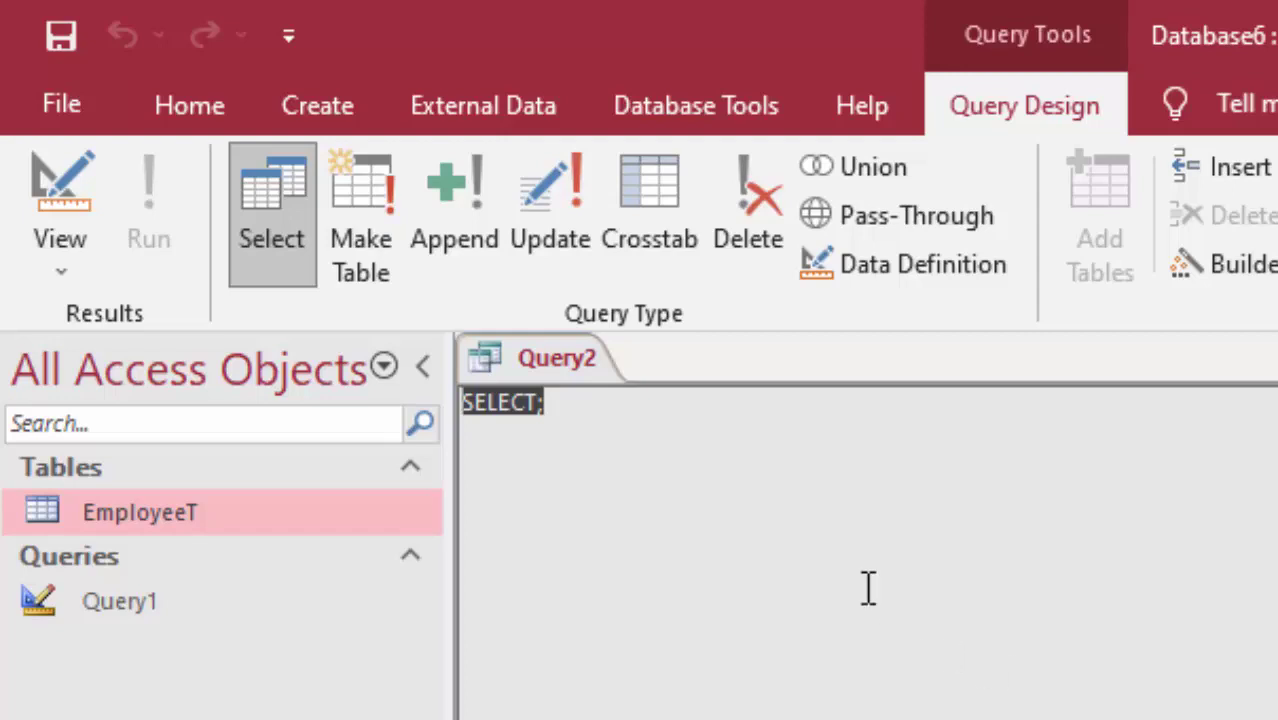
key(Delete)
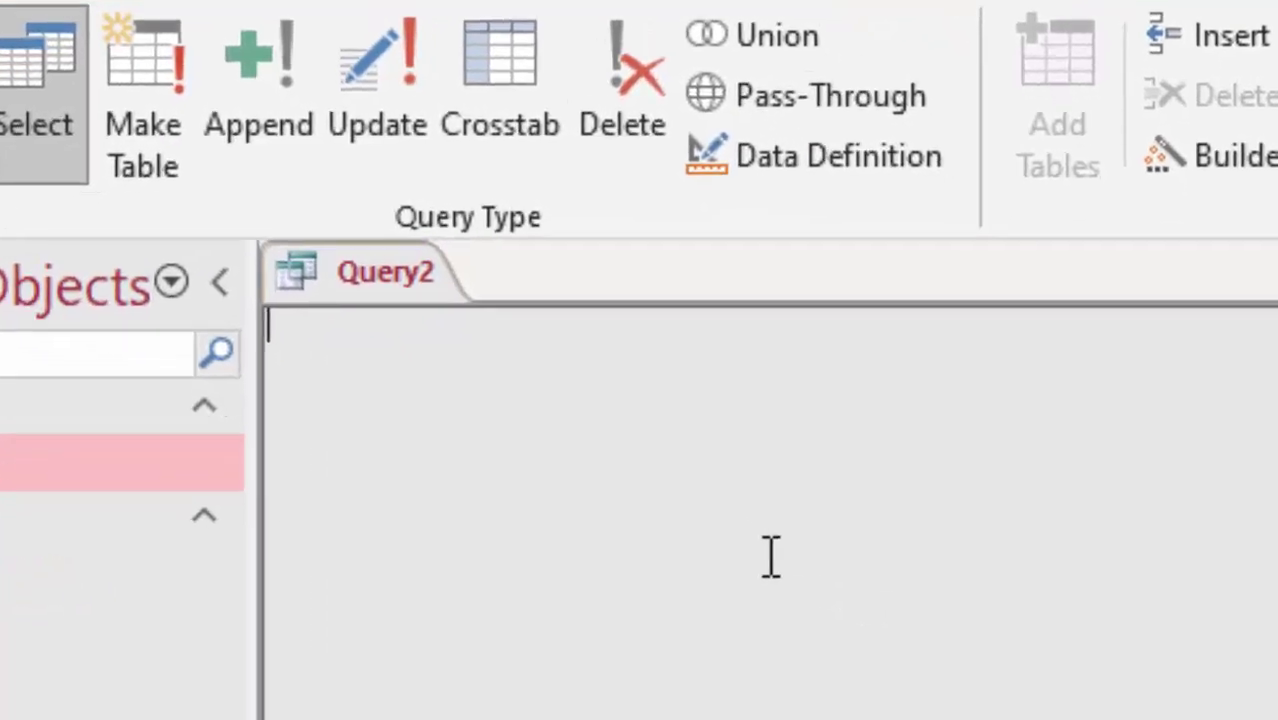
text(U)
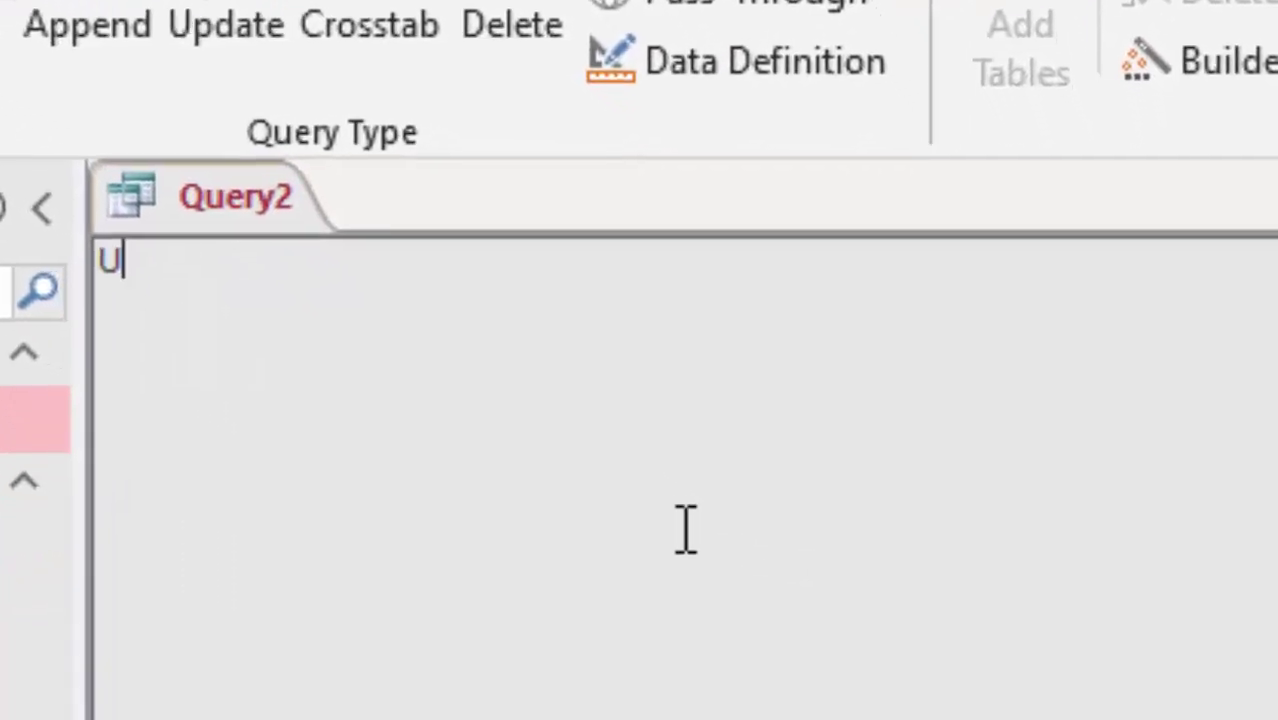
text(PDATE )
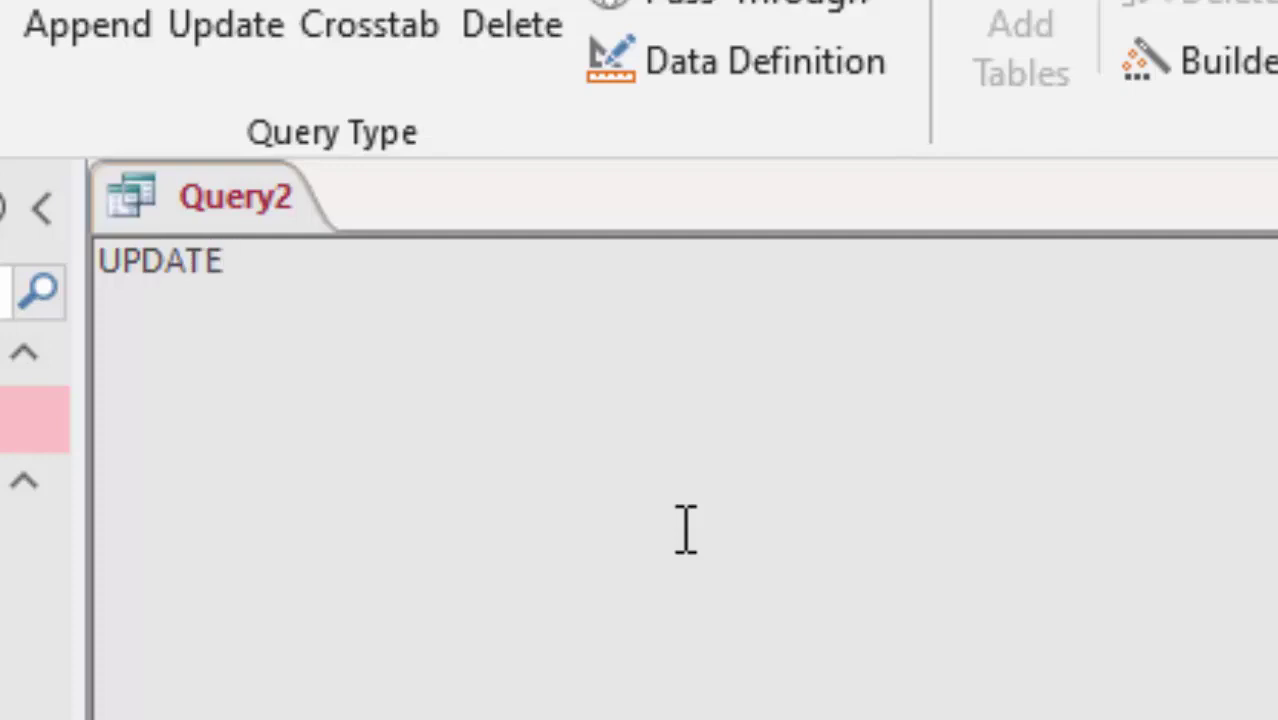
text(eMP)
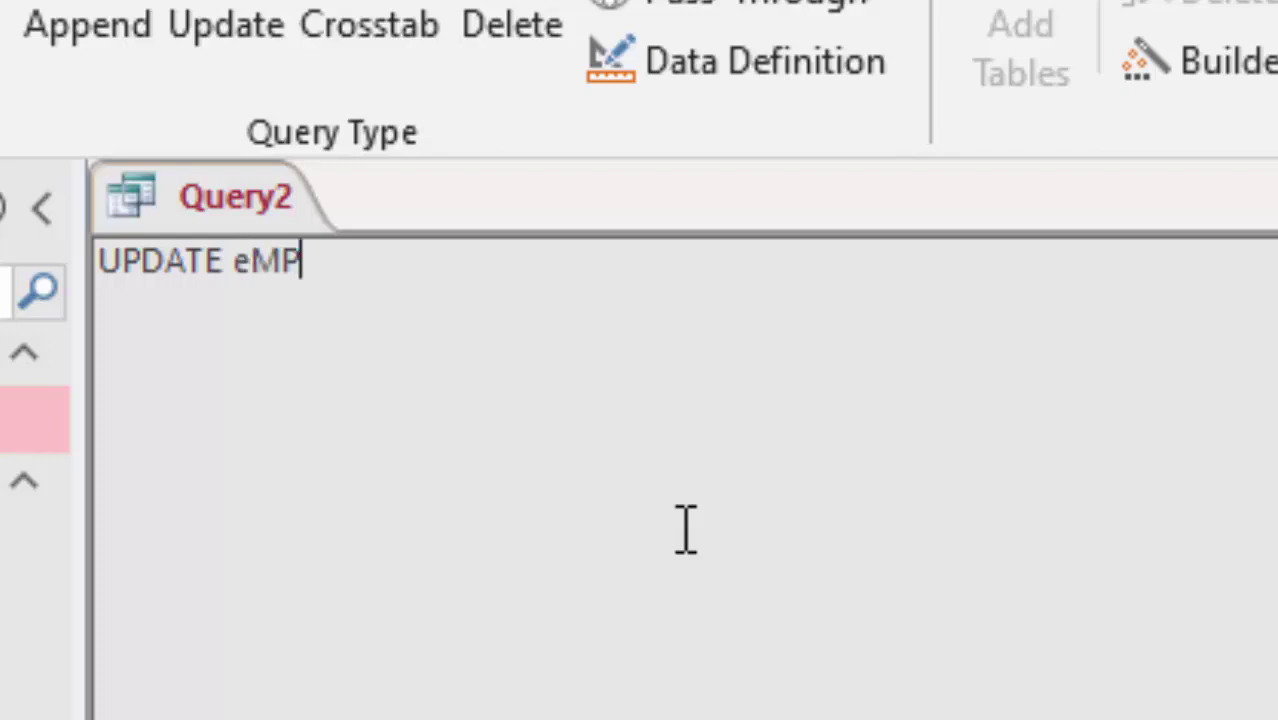
text(LOYEE)
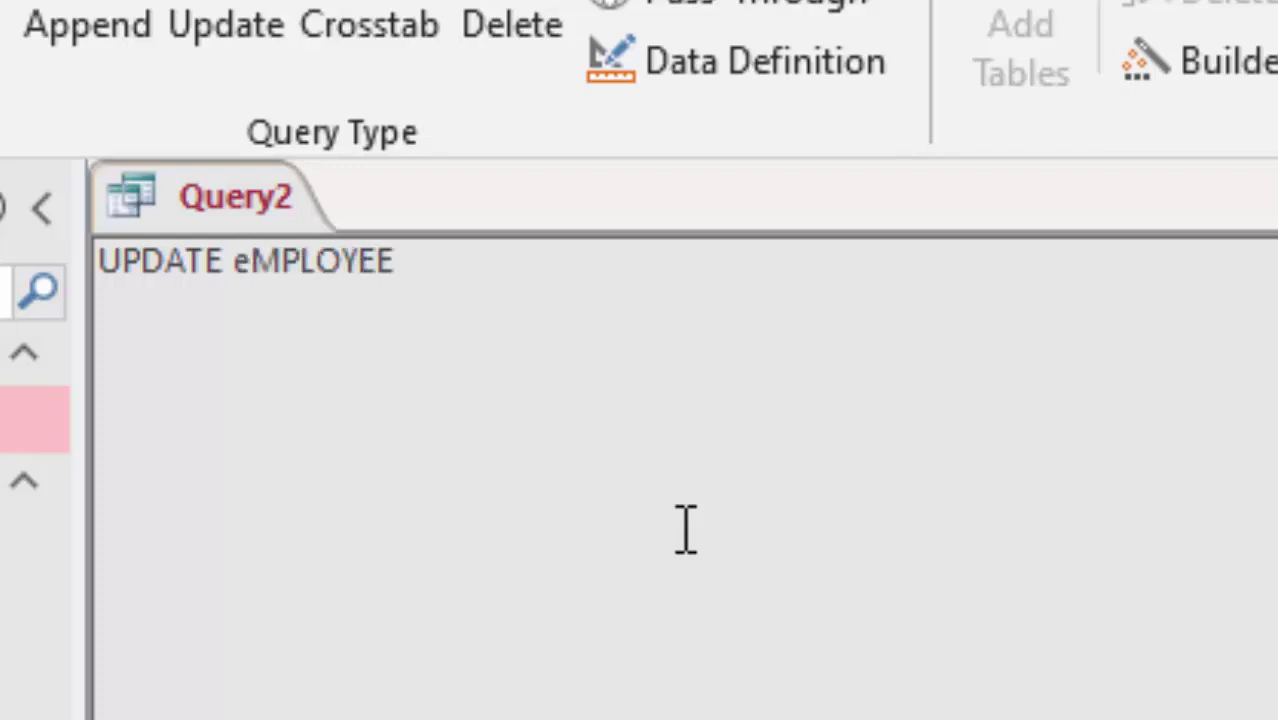
text(t)
text( SET)
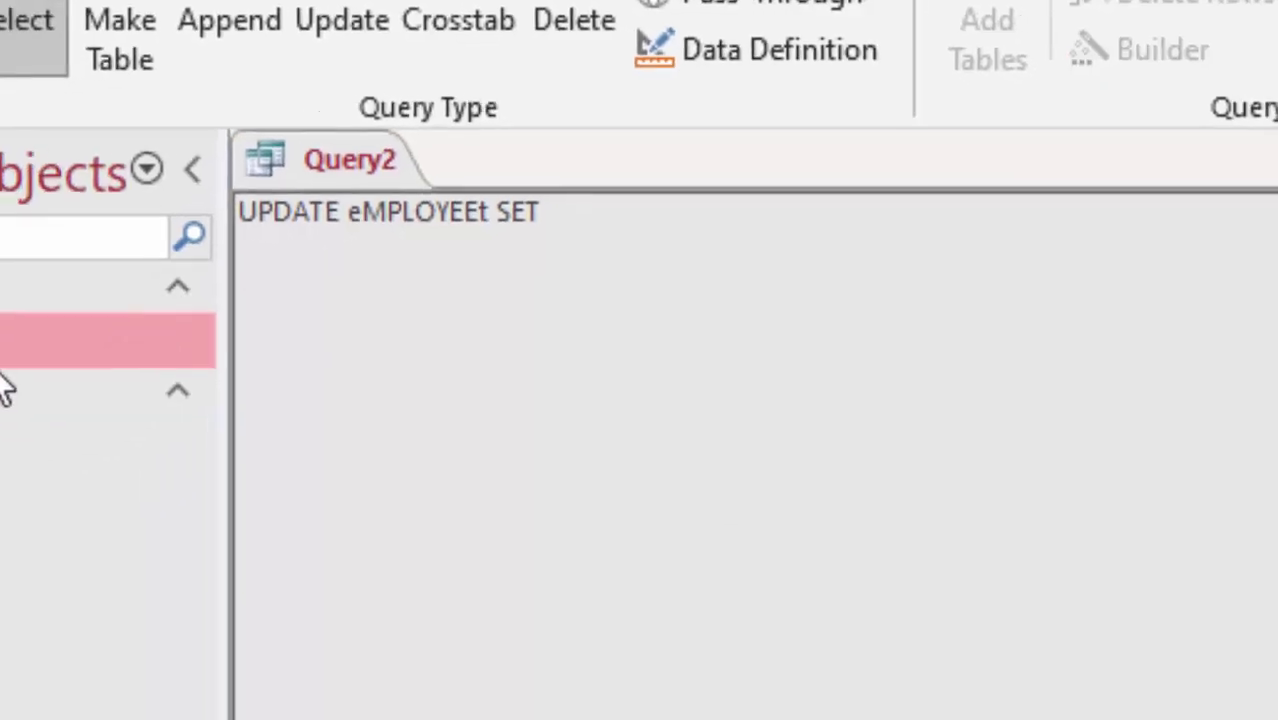
- Check EmployeeT's field names, then add 'Salary=27000' to Query2
double_click(20, 345)
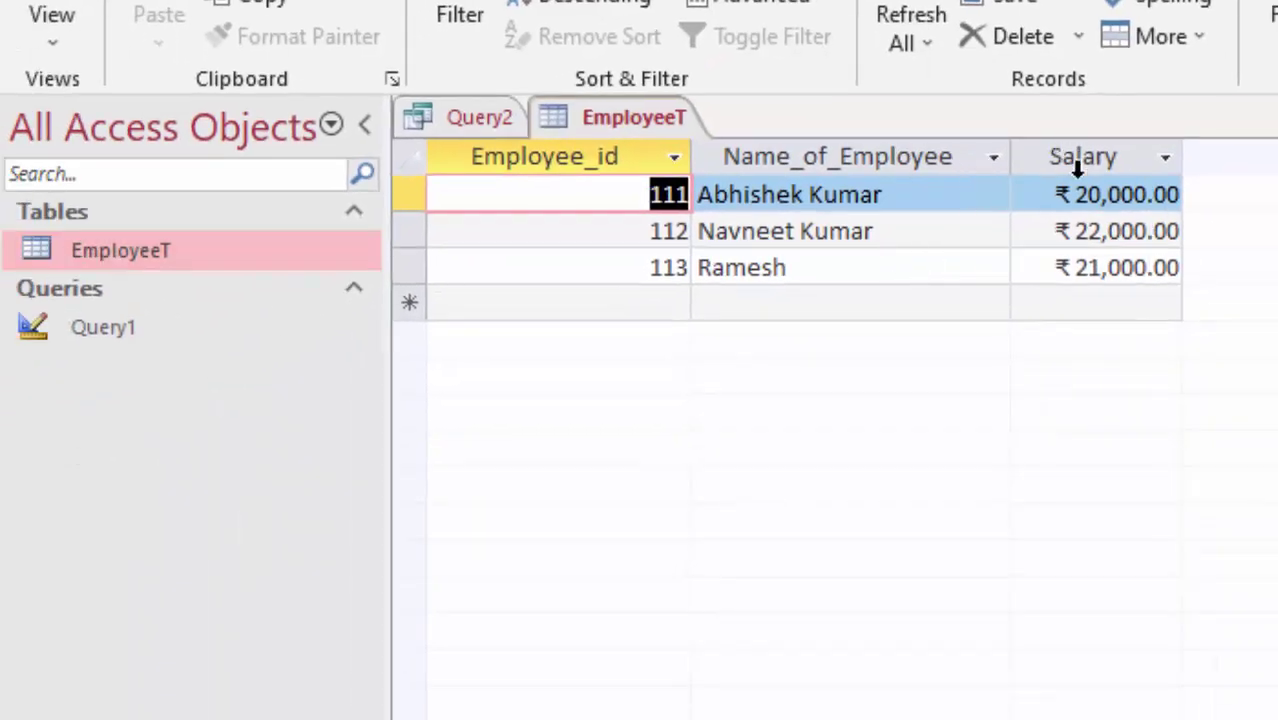
click(474, 124)
text(sA)
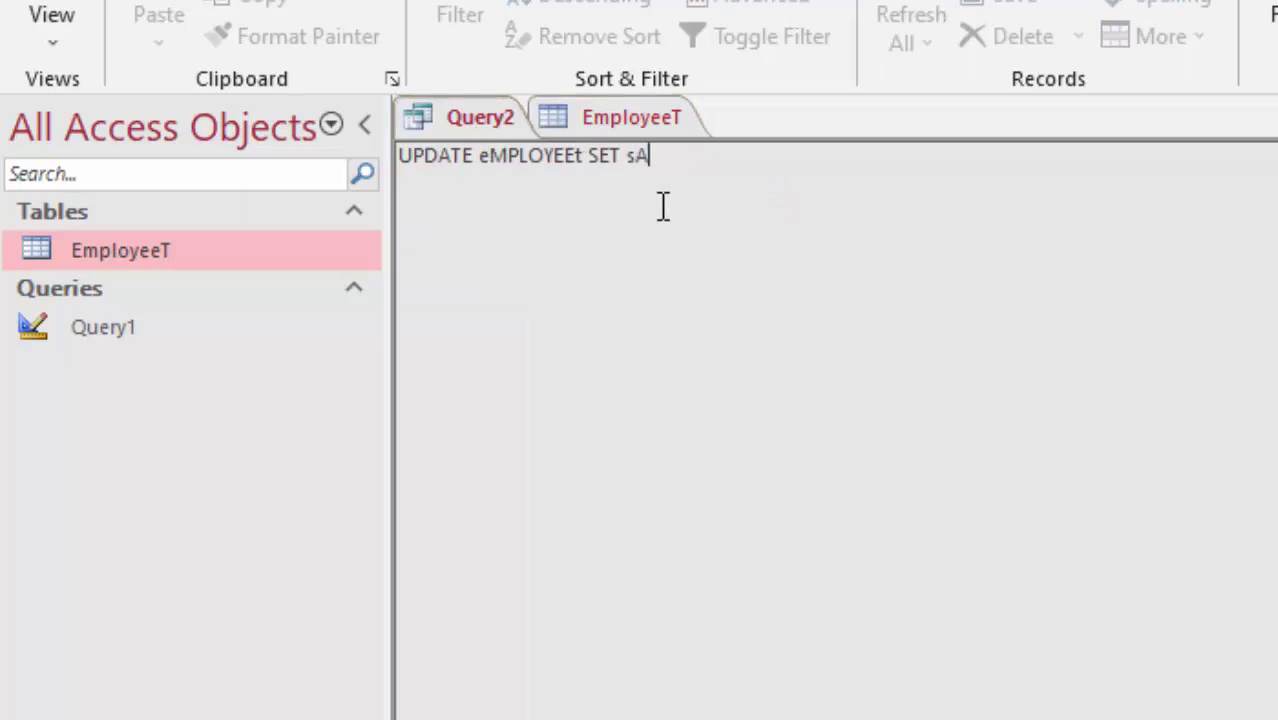
text(LARY)
text(=)
key(BackSpace)
key(BackSpace)
key(BackSpace)
key(BackSpace)
key(BackSpace)
key(BackSpace)
key(BackSpace)
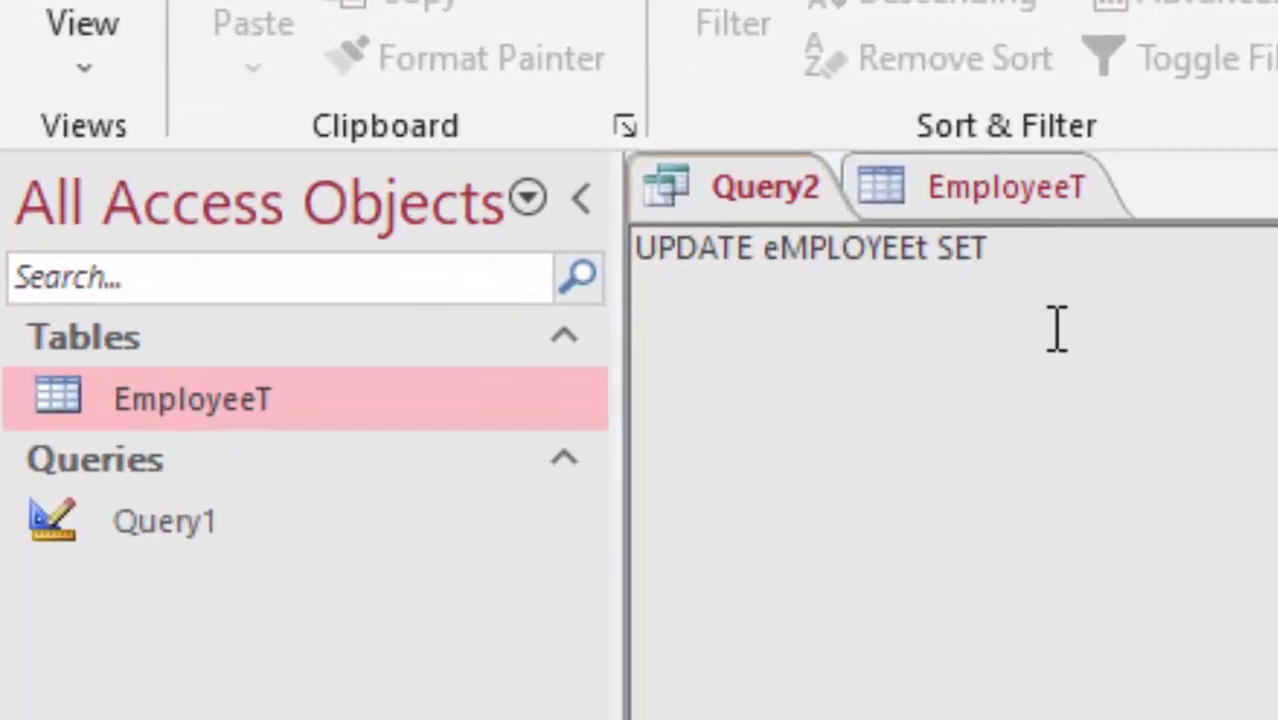
text(Sal)
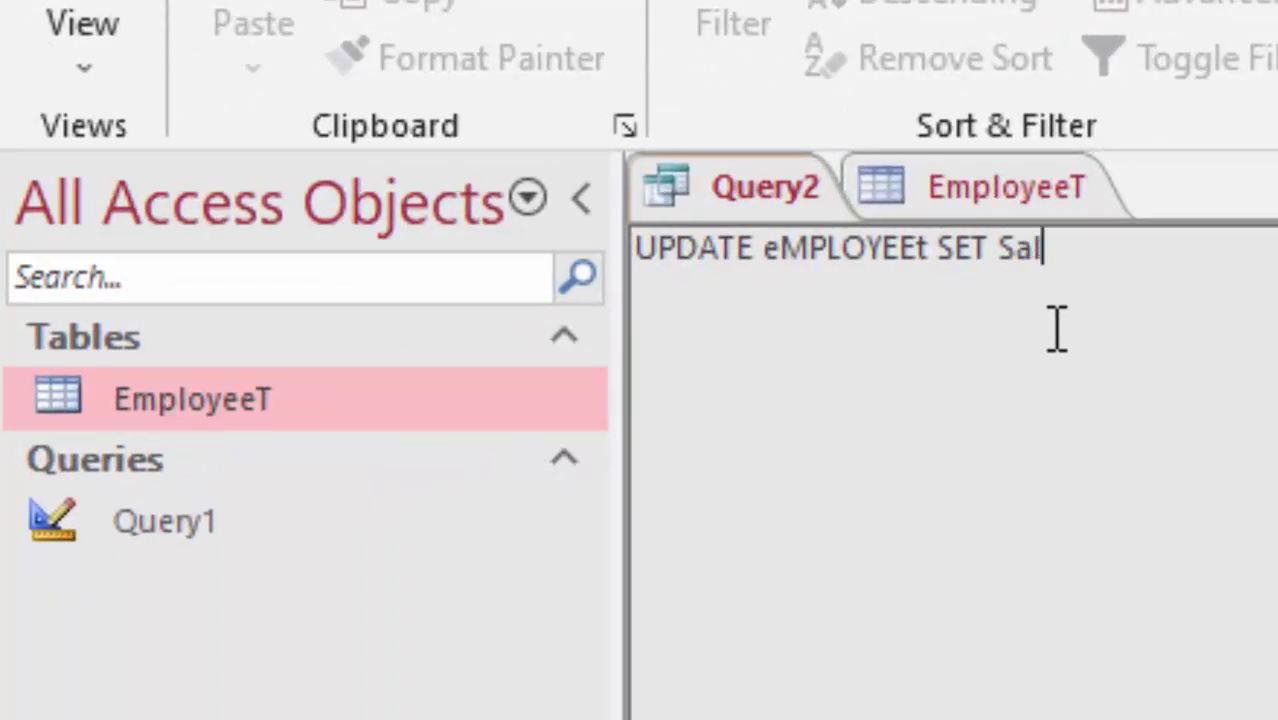
text(ary)
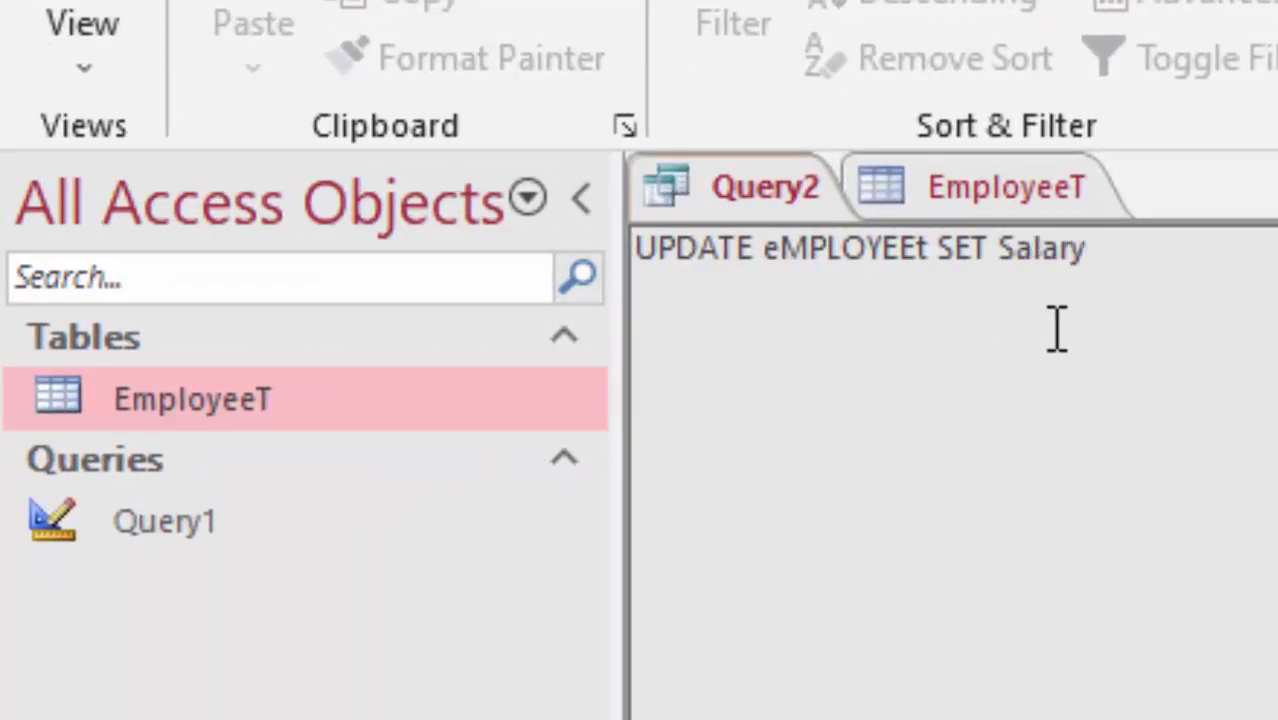
text(=)
text(27)
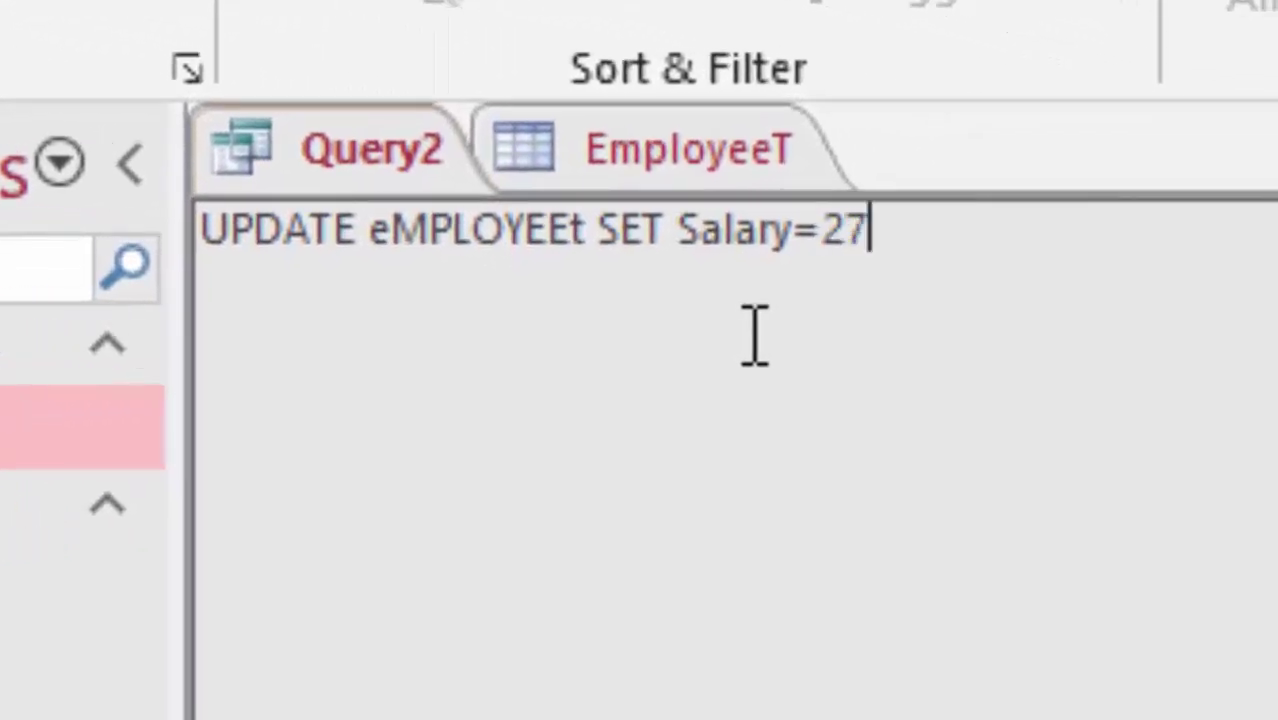
text(000)
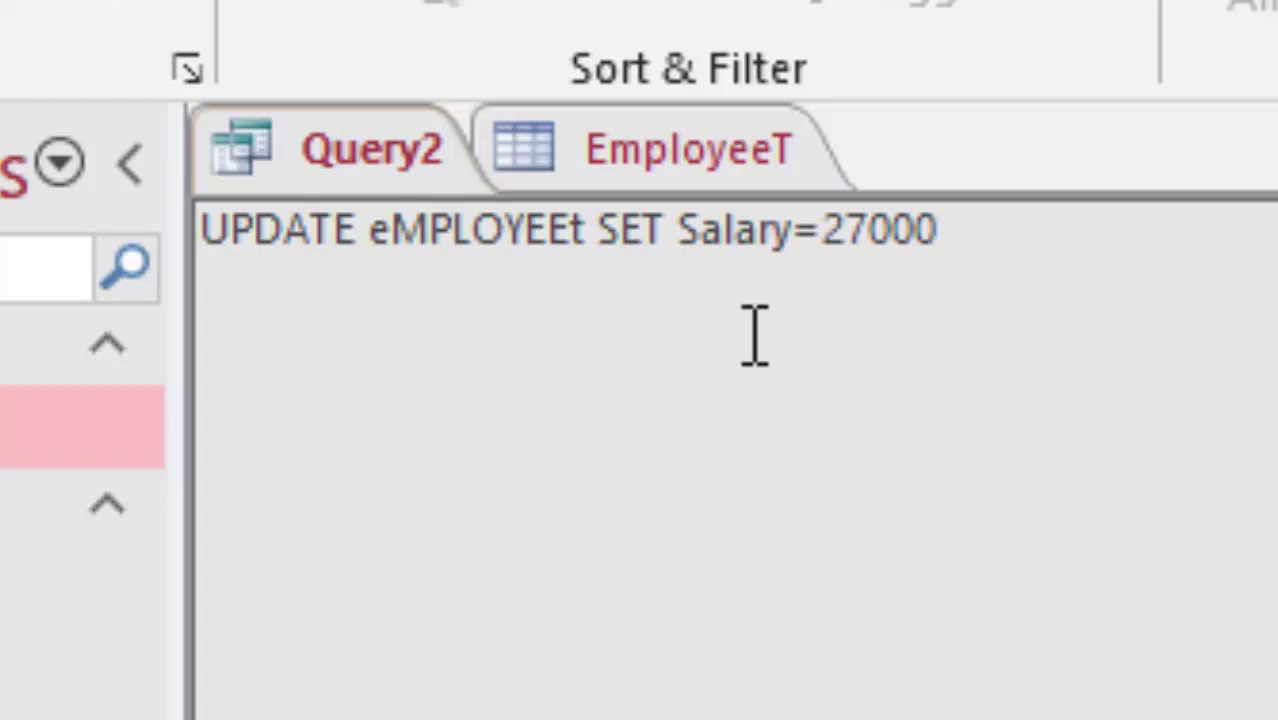
- Append 'where Employee_id=111' and retype the misspelled table name as EmployeeT
text(where )
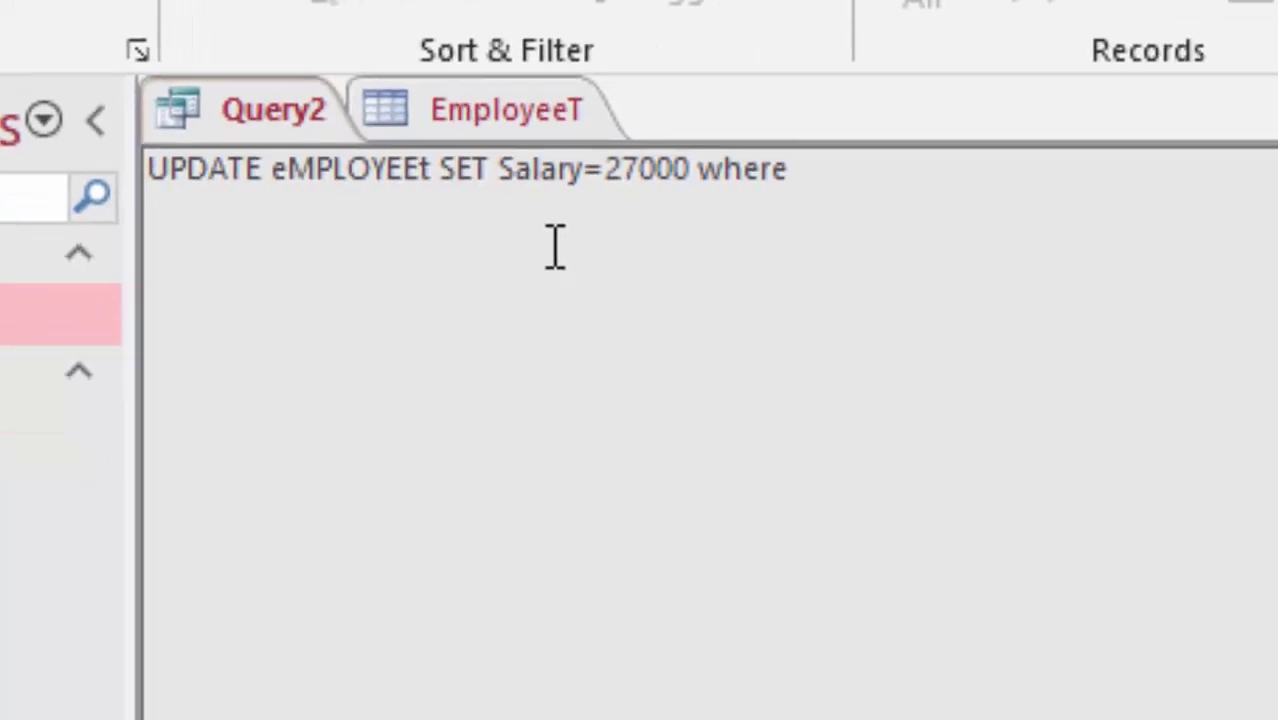
text(Emp)
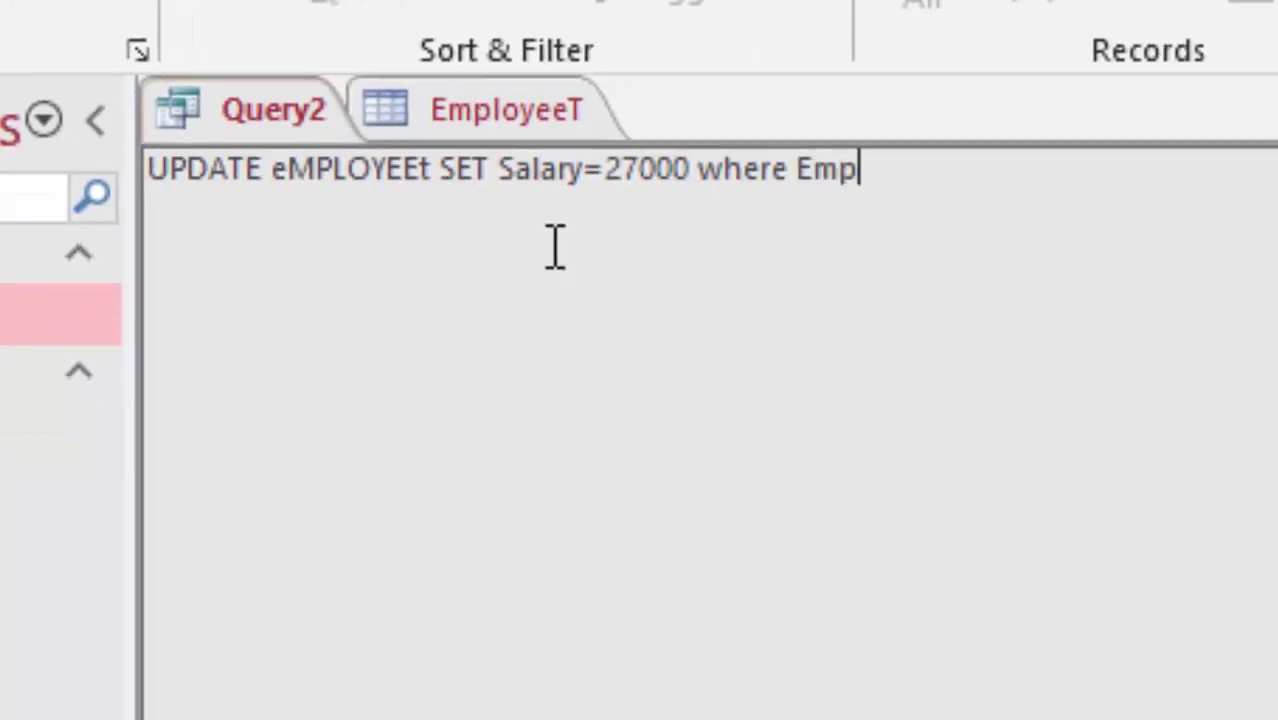
text(loyee_)
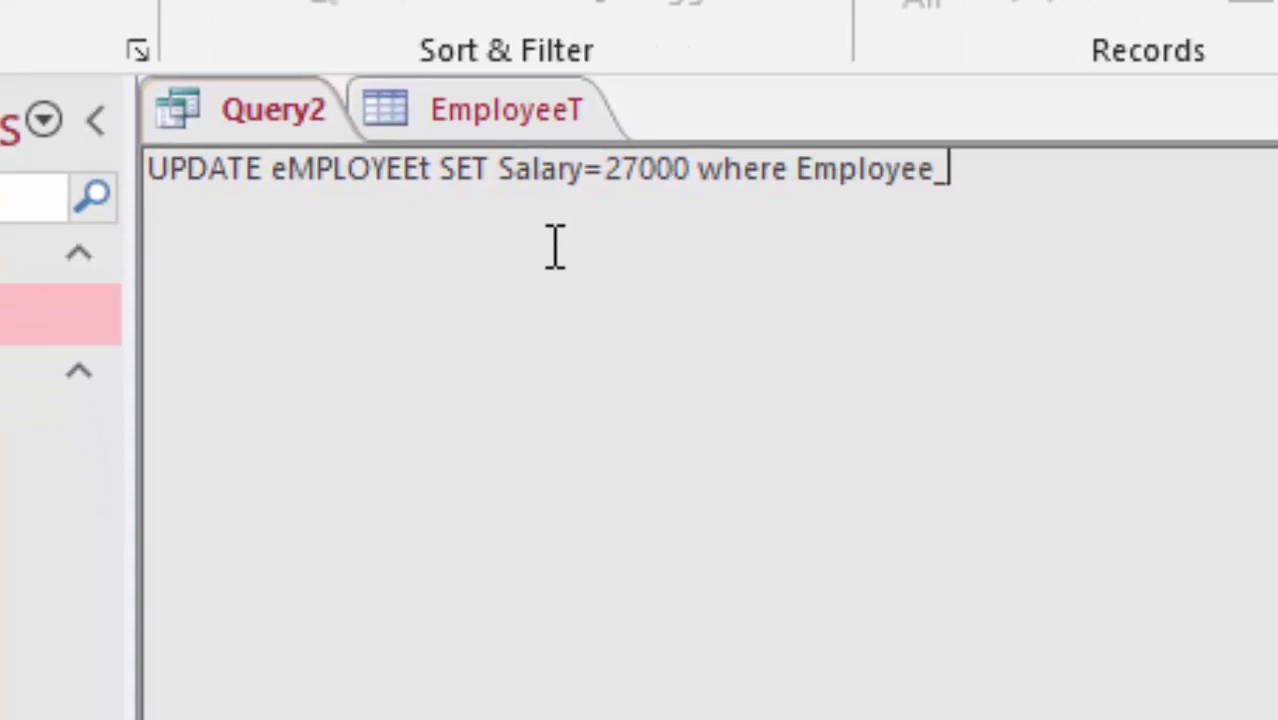
text(id)
text(=)
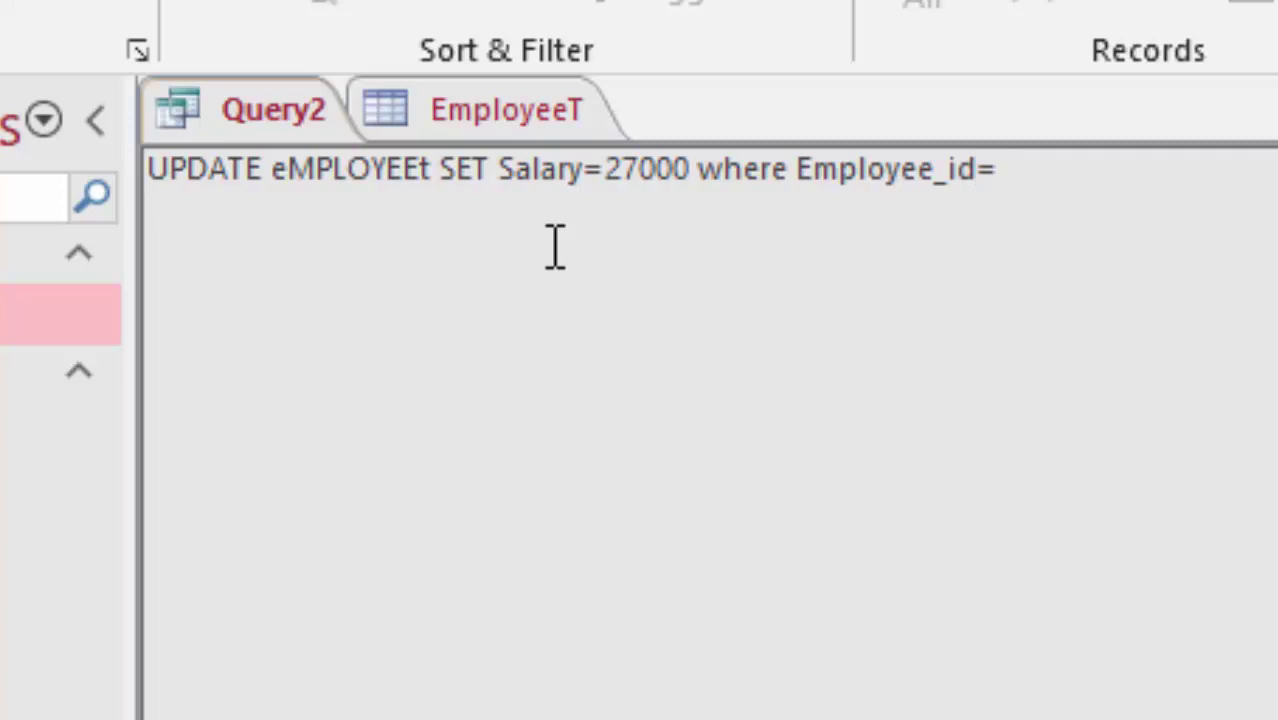
text(111)
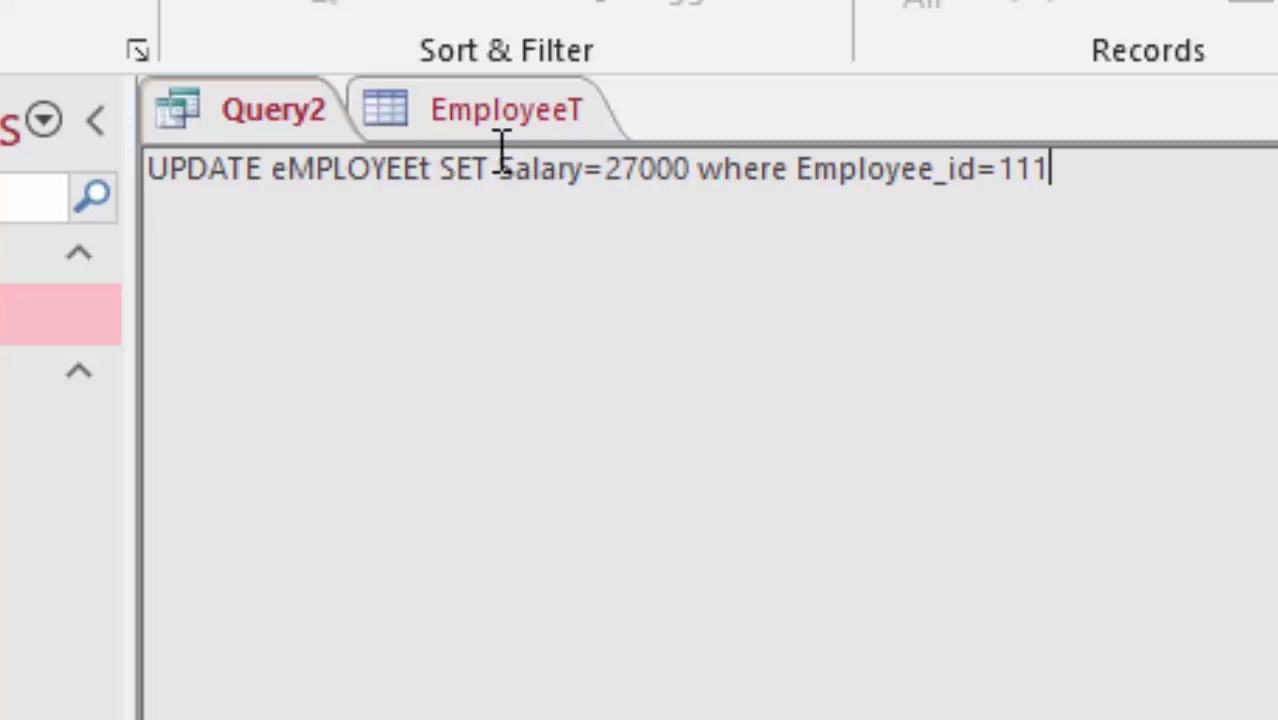
click(434, 172)
key(BackSpace)
key(BackSpace)
key(BackSpace)
key(BackSpace)
key(BackSpace)
key(BackSpace)
key(BackSpace)
key(BackSpace)
key(BackSpace)
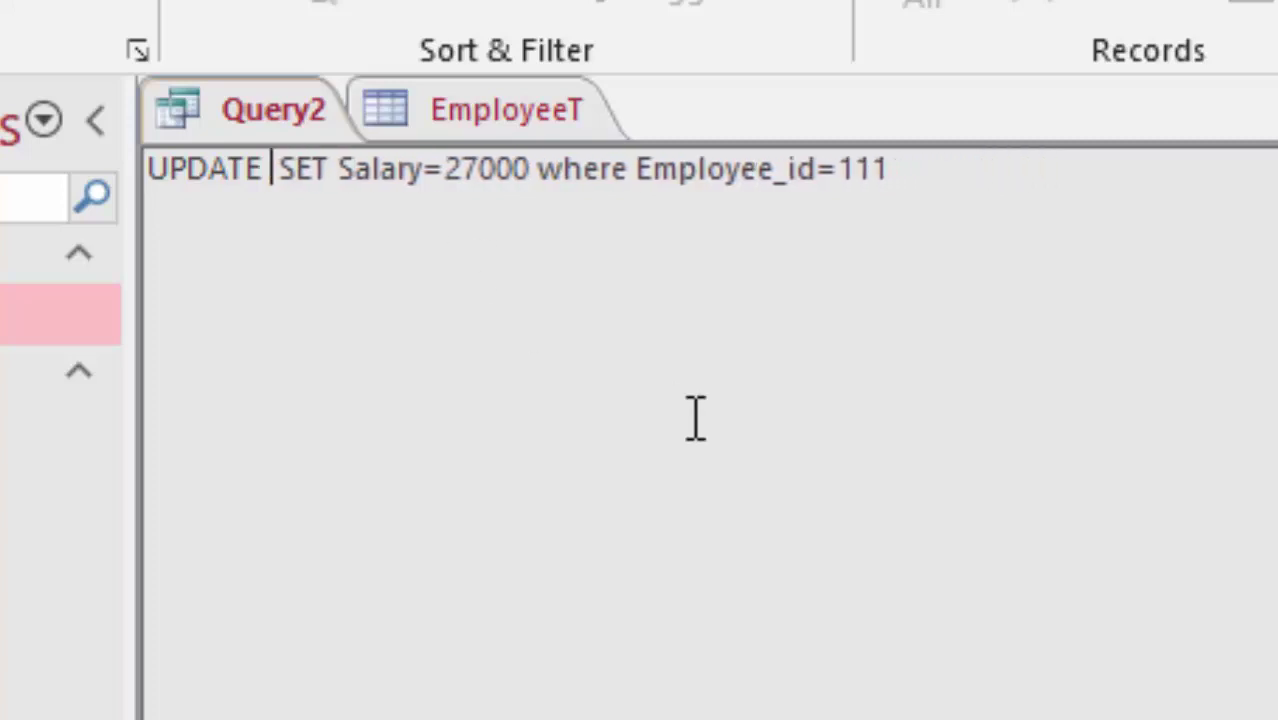
text(Empl)
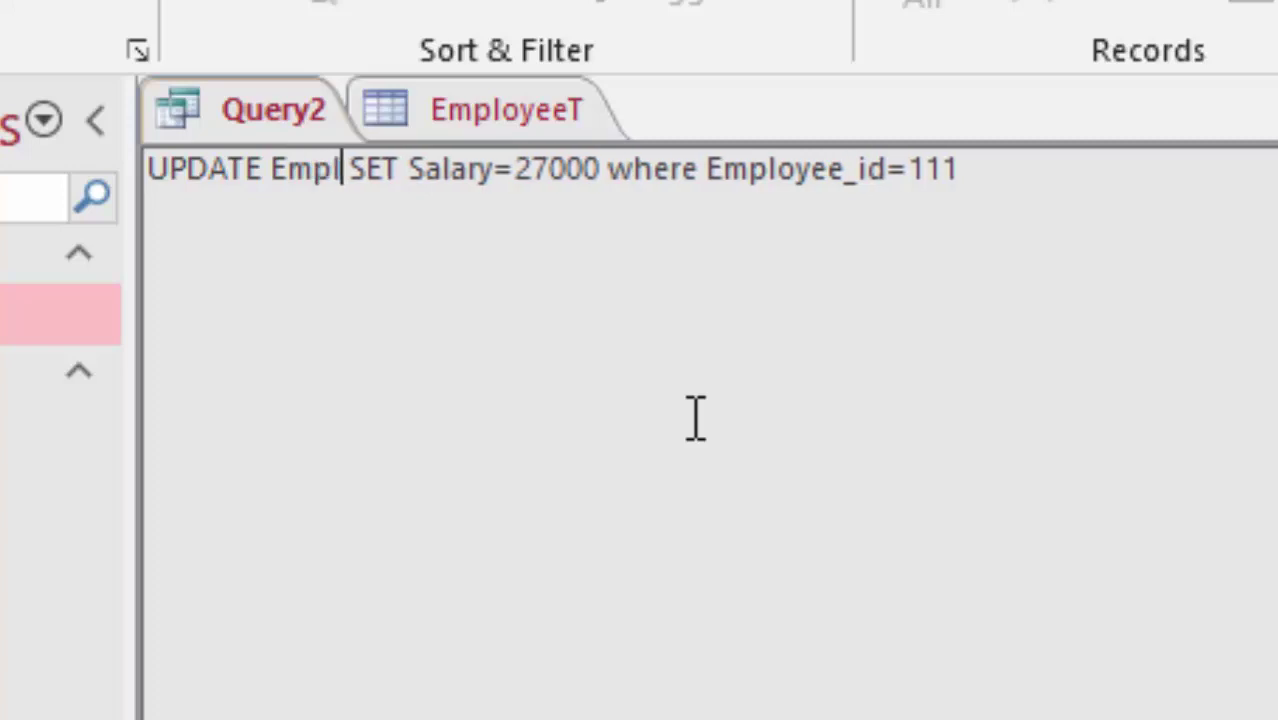
text(oyeeT)
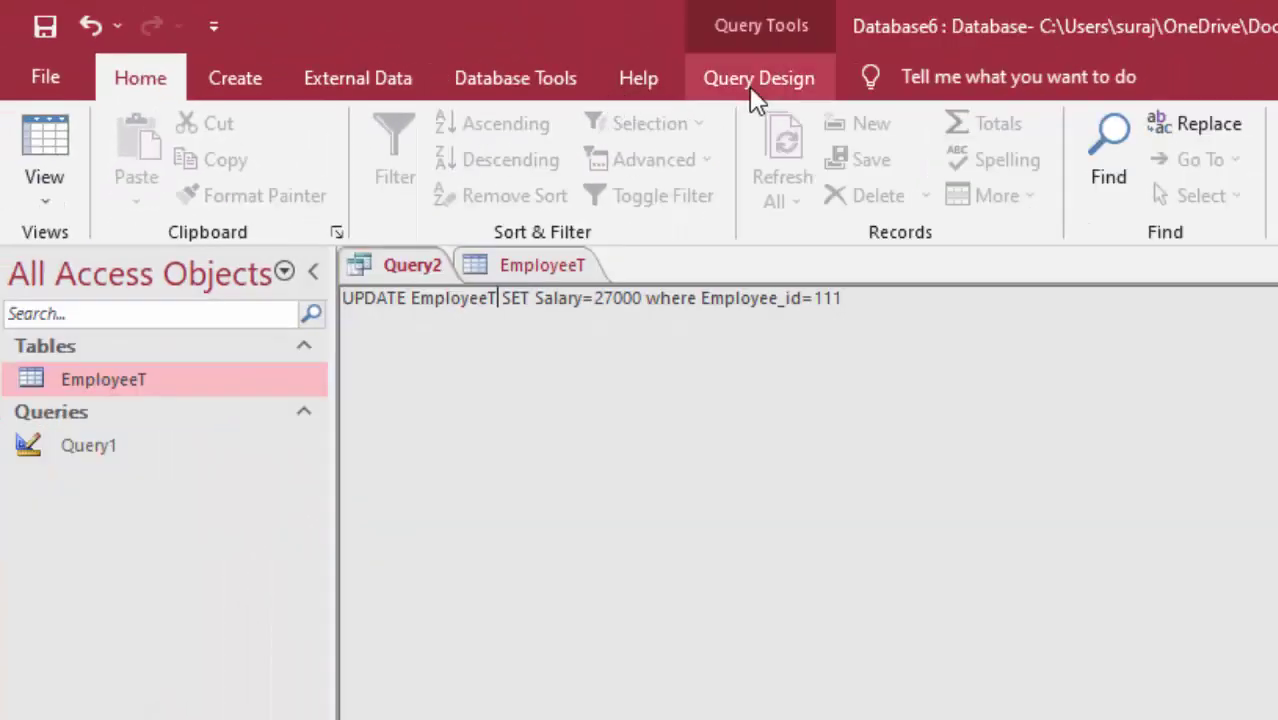
- Run the Query2 update for employee 111 and open EmployeeT to check the 27,000 salary
click(779, 88)
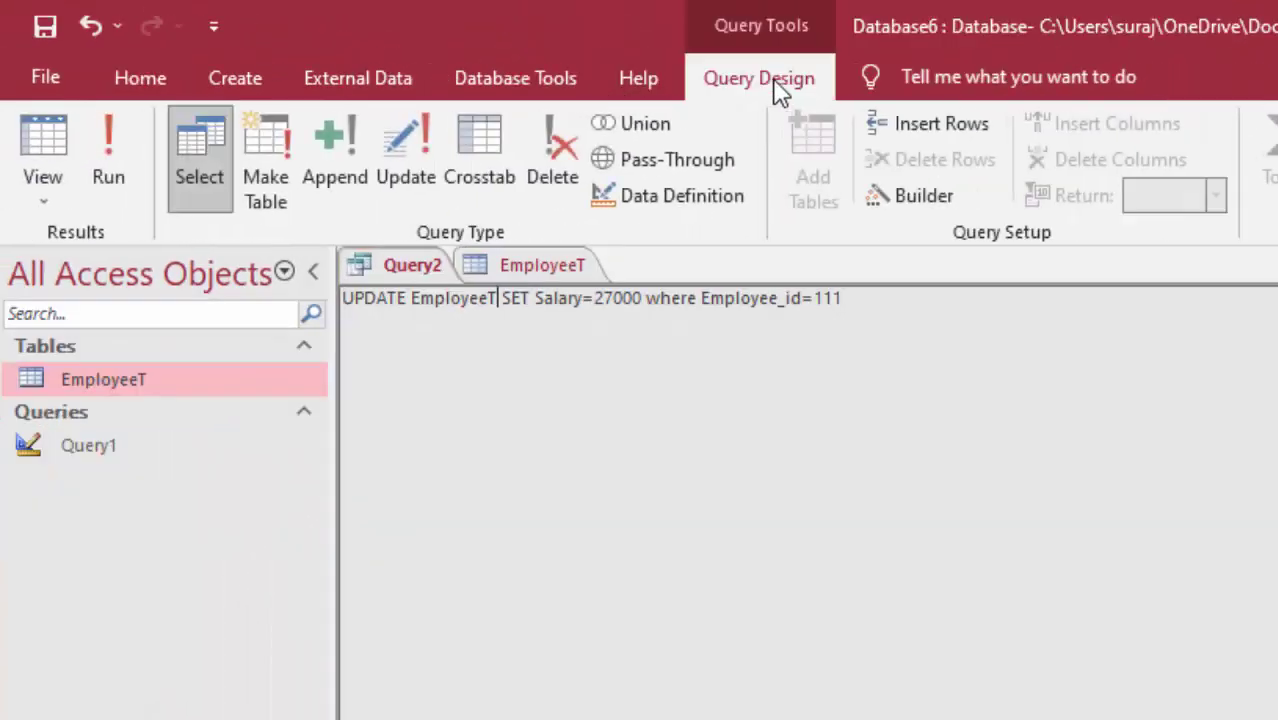
click(110, 150)
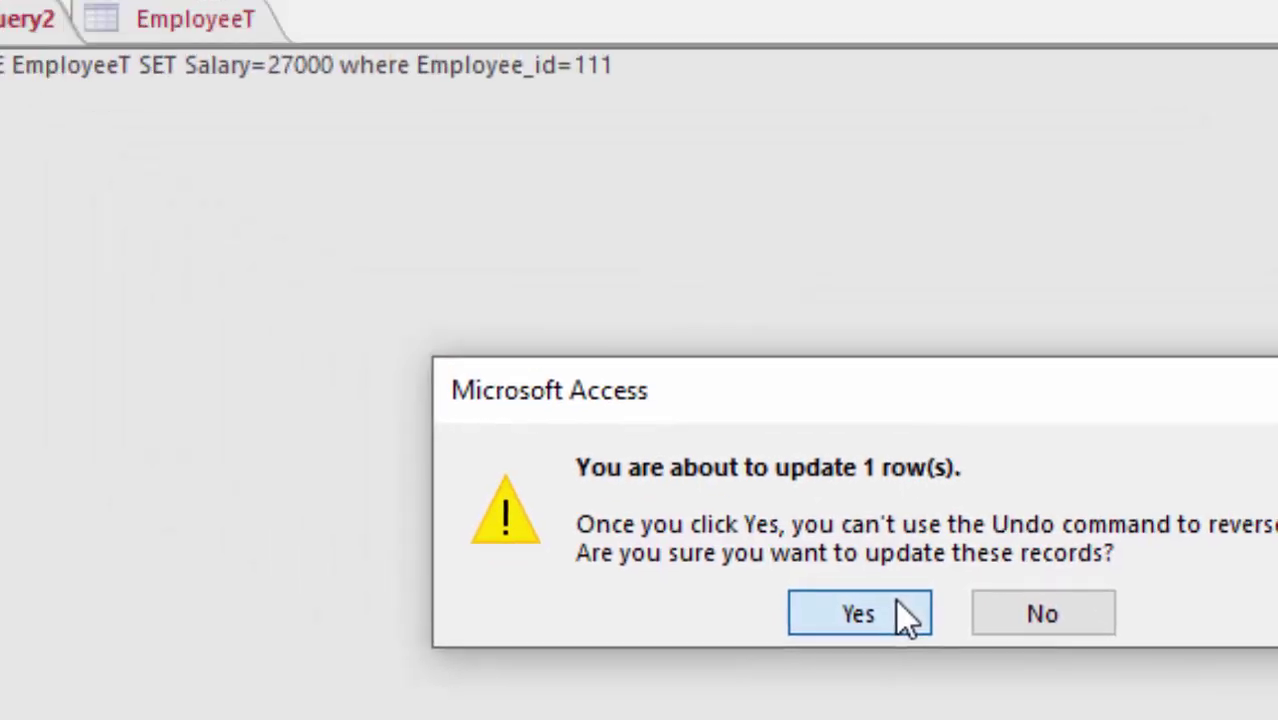
click(556, 400)
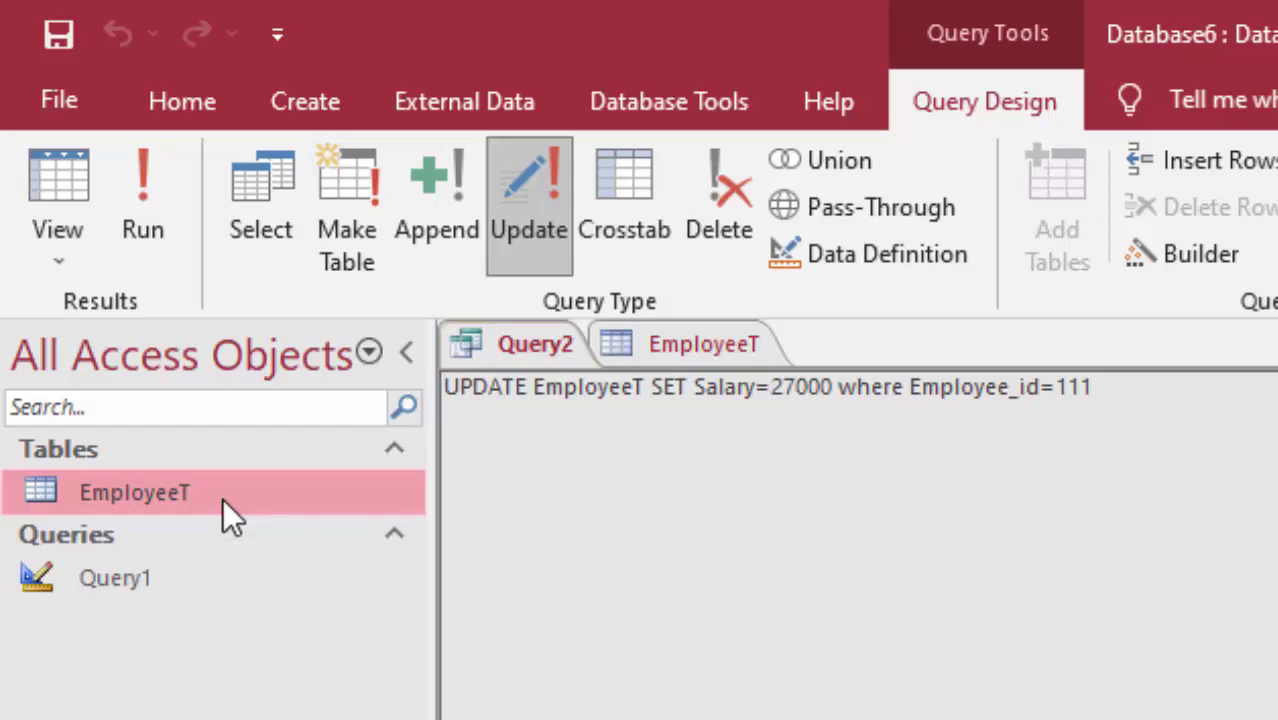
double_click(223, 498)
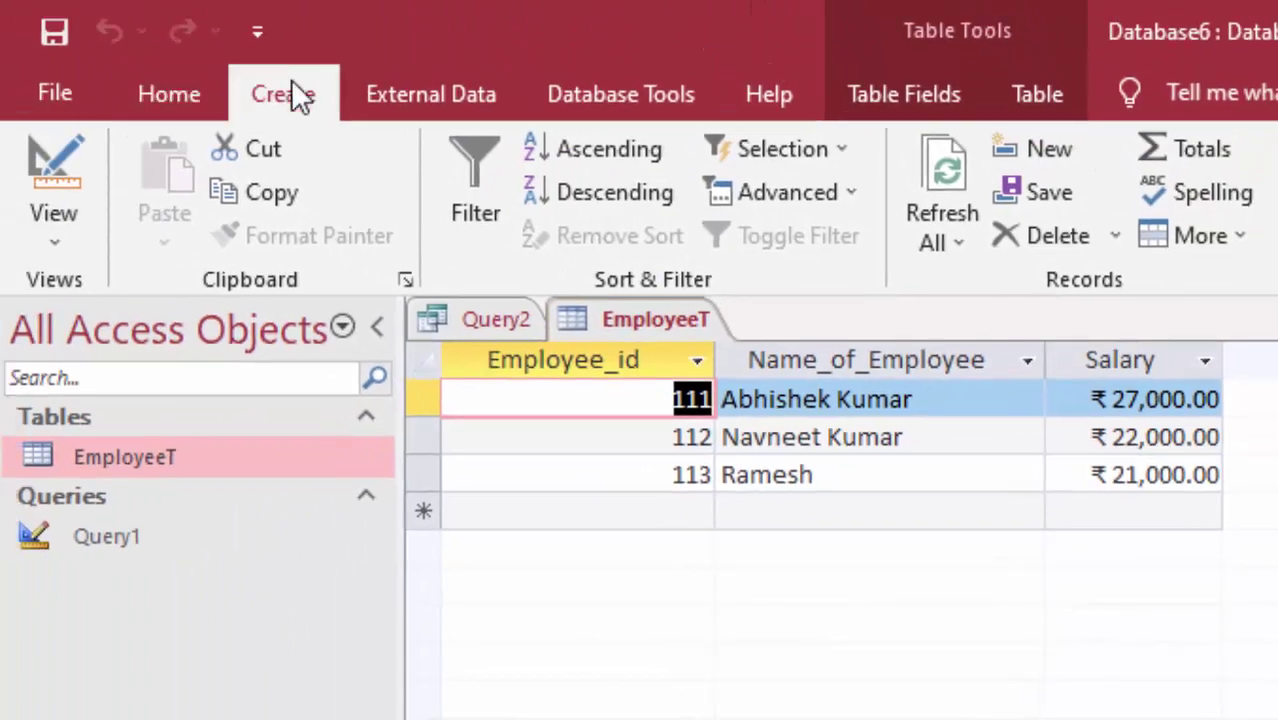
- Start a new Query Design with no tables, in SQL view with SELECT; cleared
click(291, 90)
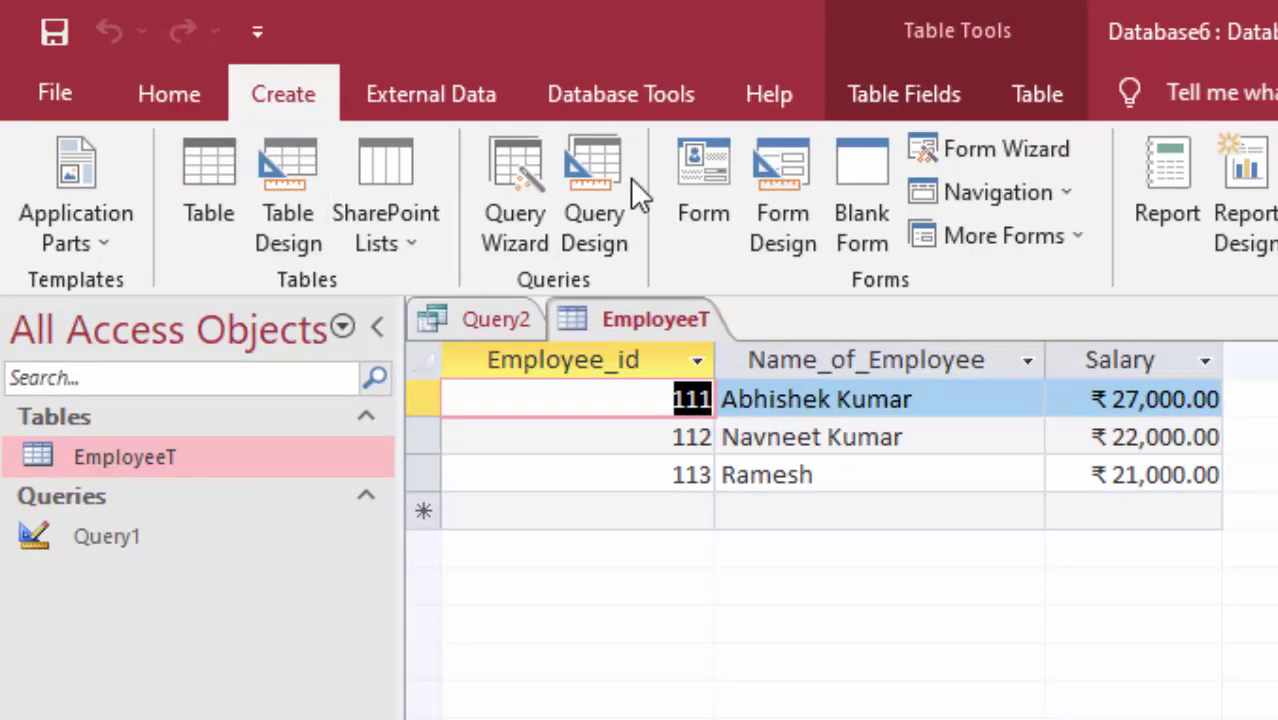
click(594, 200)
key(Escape)
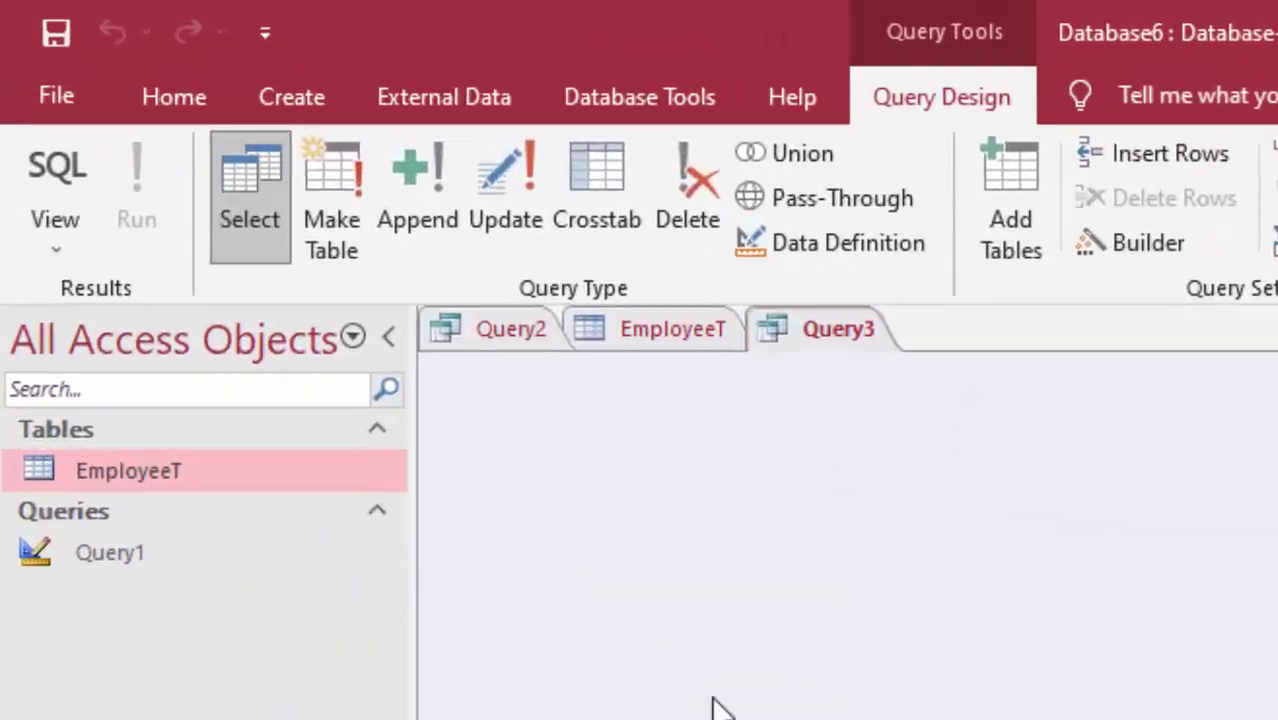
click(39, 128)
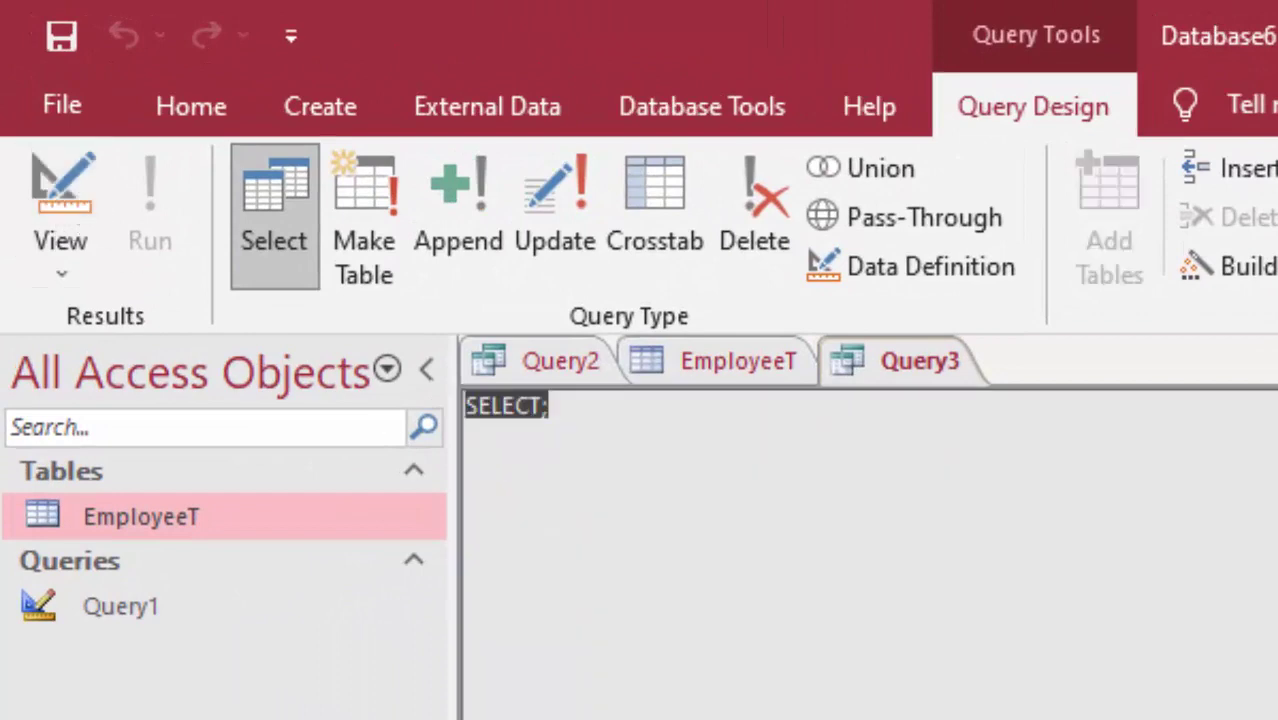
key(Delete)
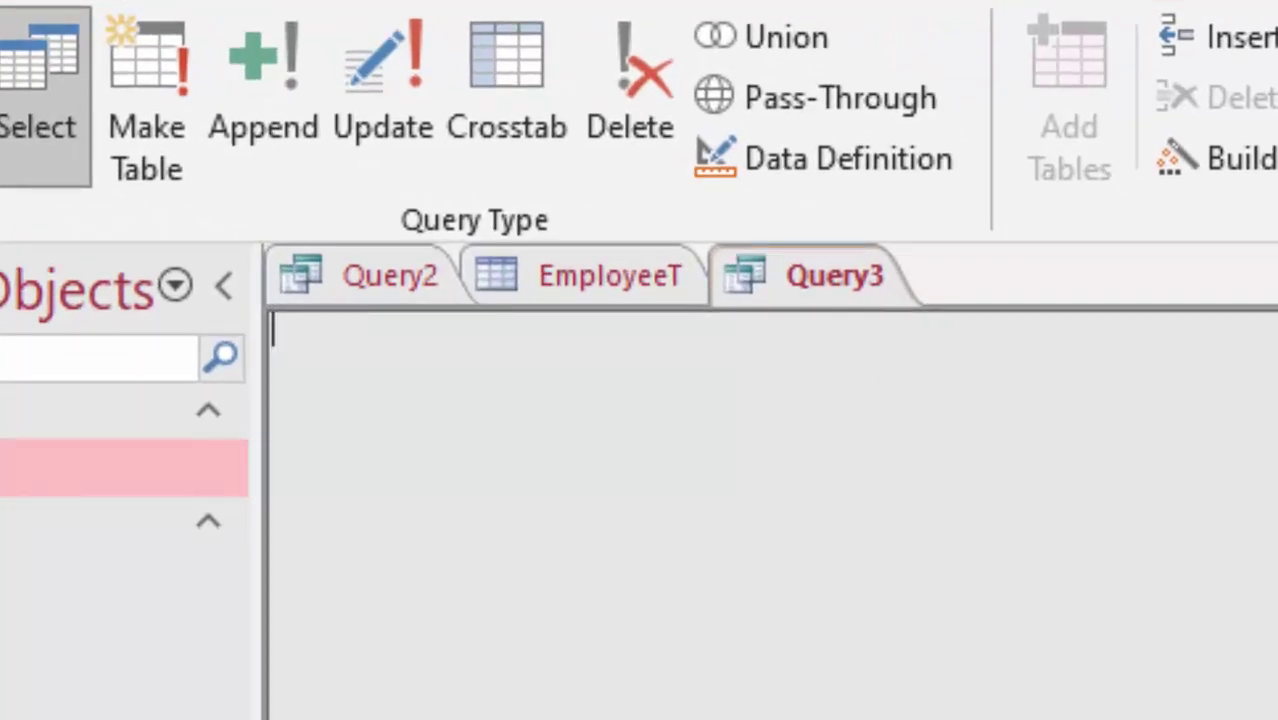
- Type 'UPDATE EmployeeT set Salary=29000 where Employee_id=113'
text(UP)
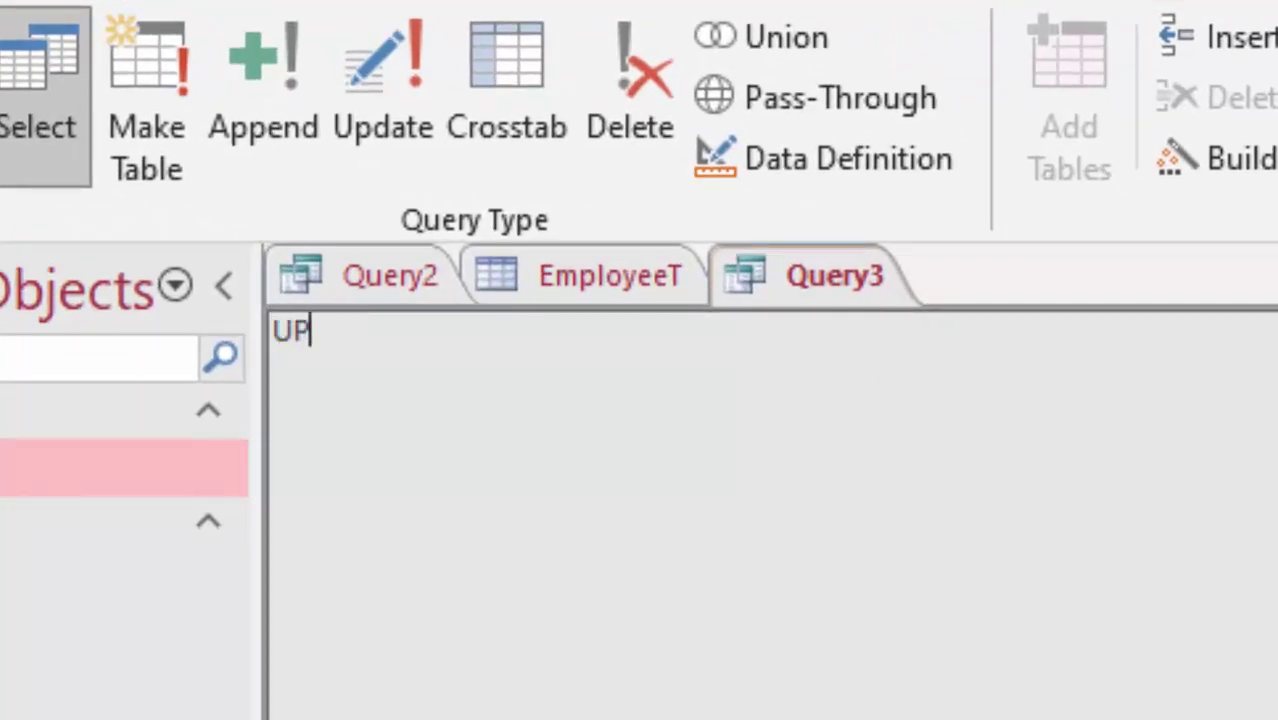
text(A)
key(BackSpace)
text(DA)
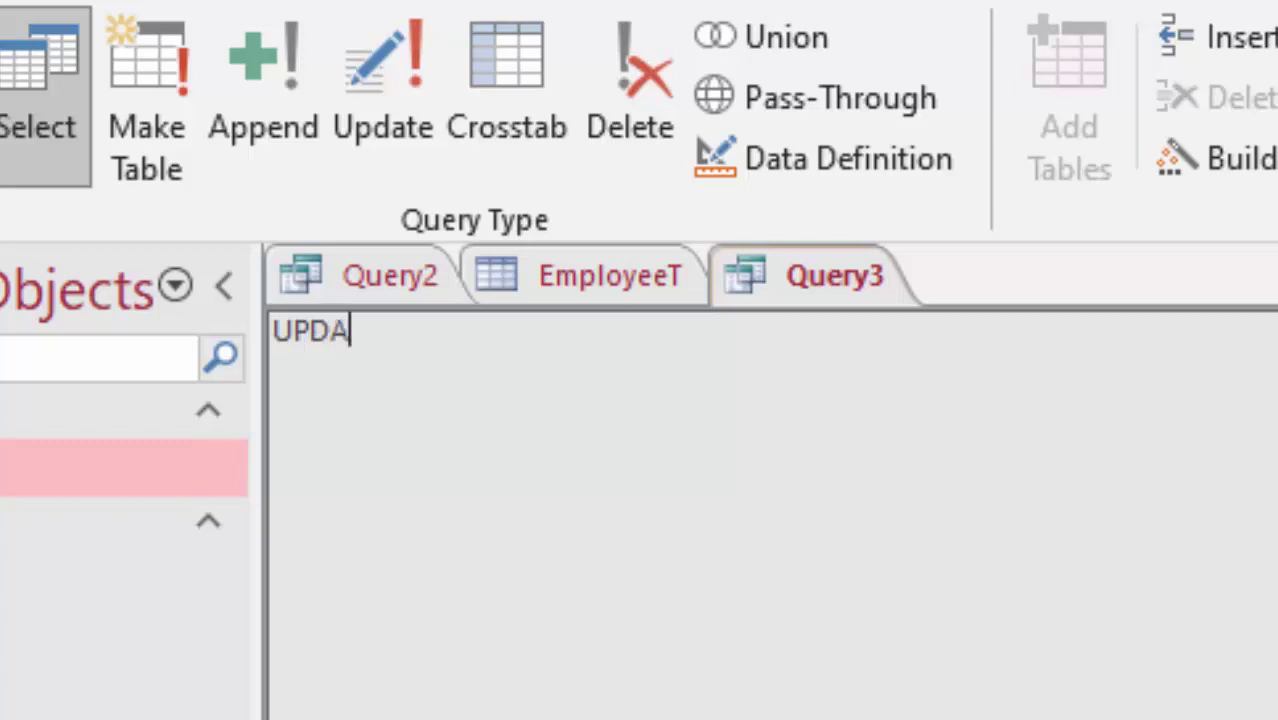
text(TE)
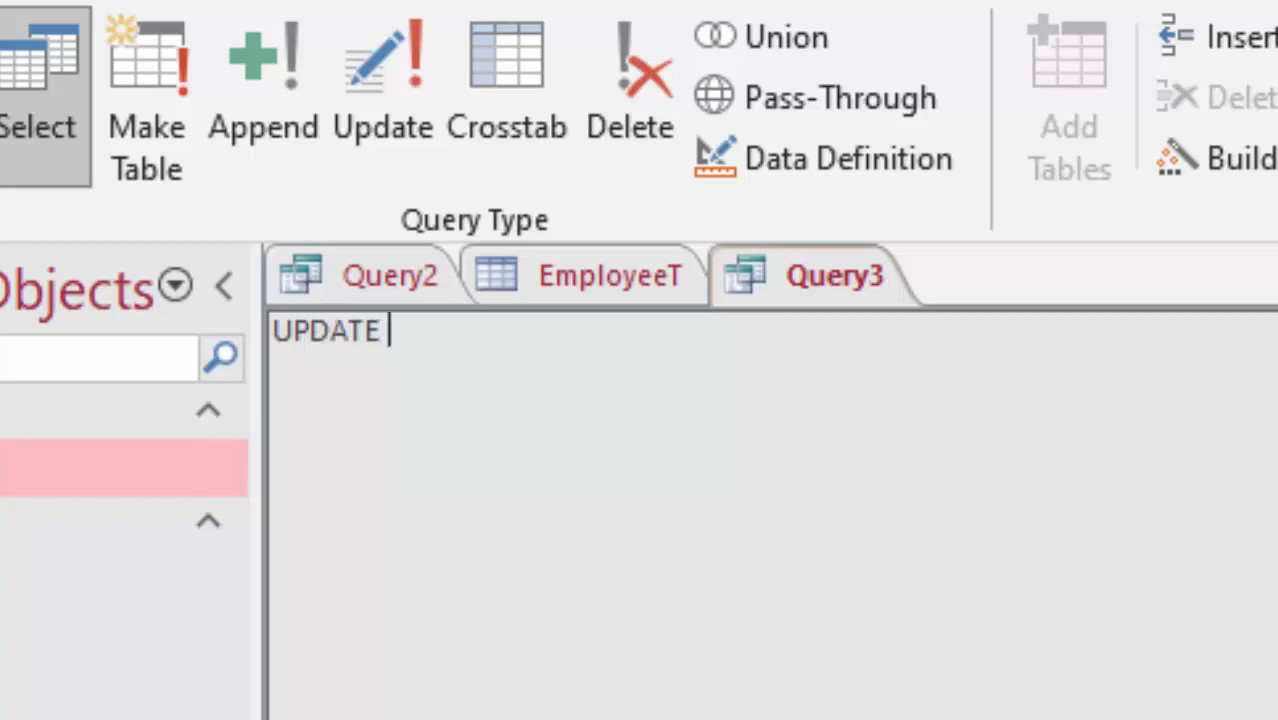
text( E)
text(mployee)
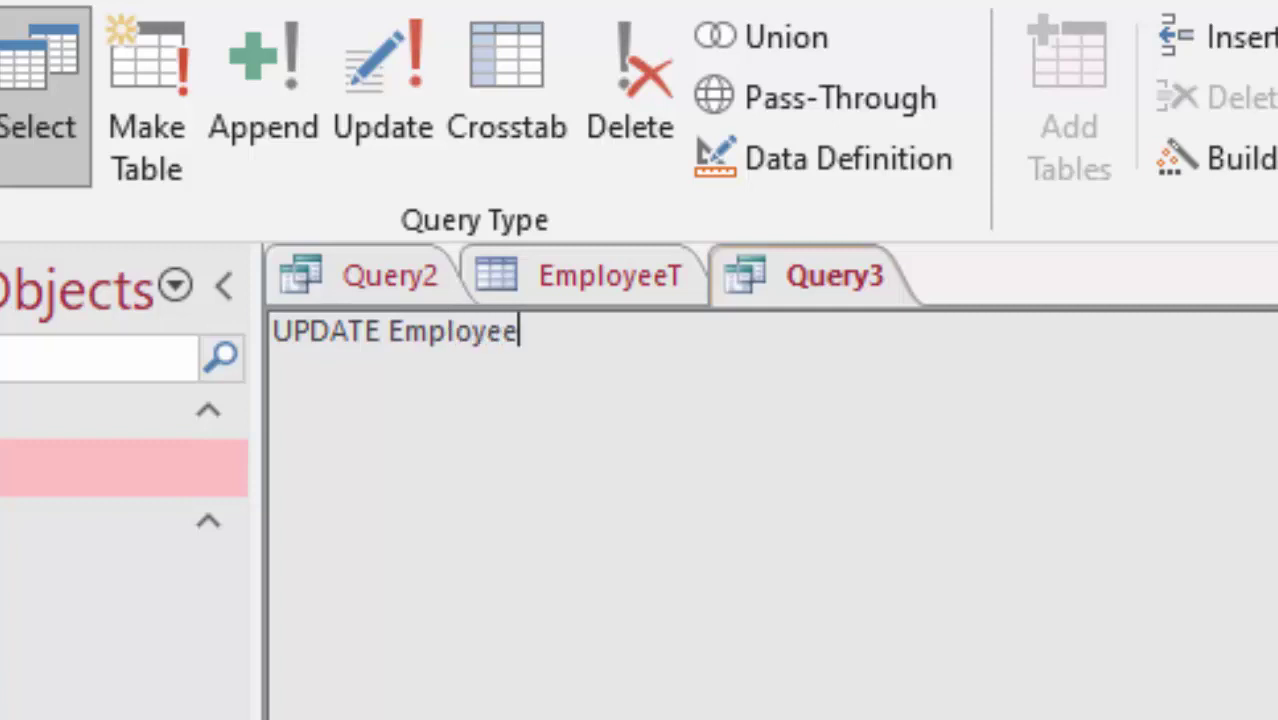
text(T)
text( set)
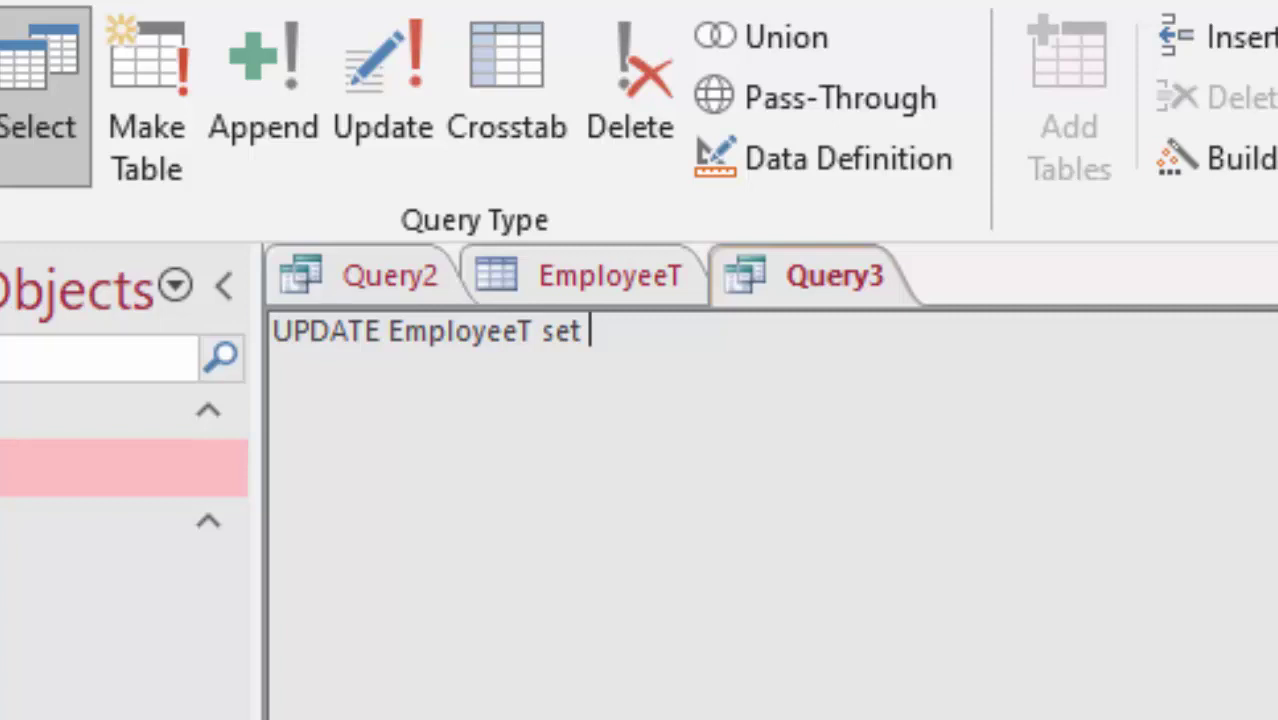
text(Sala)
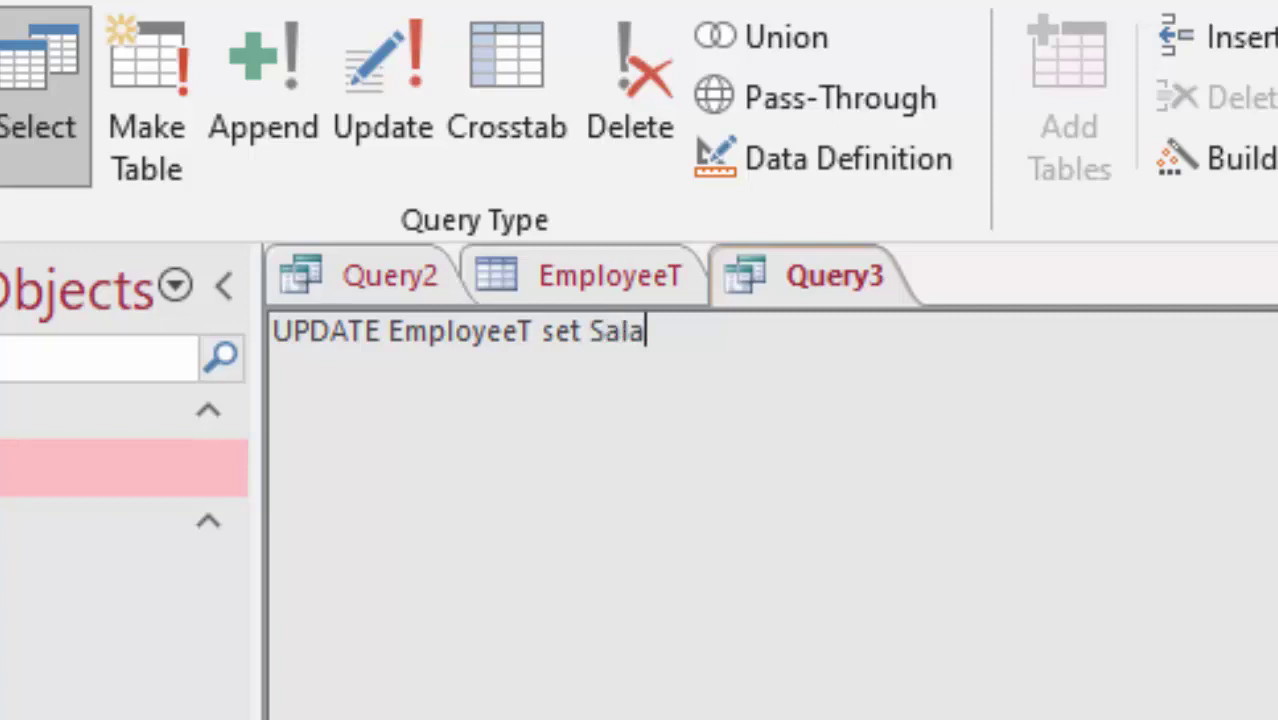
text(ry)
text(=)
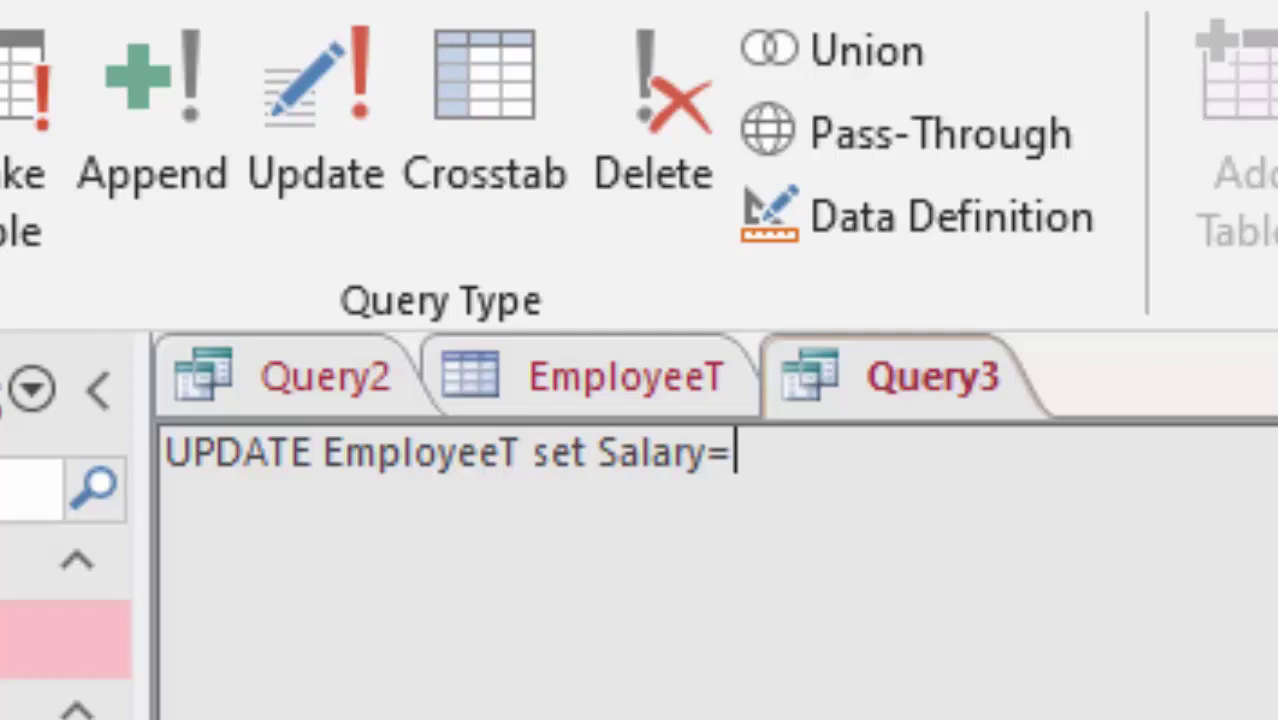
text(2900)
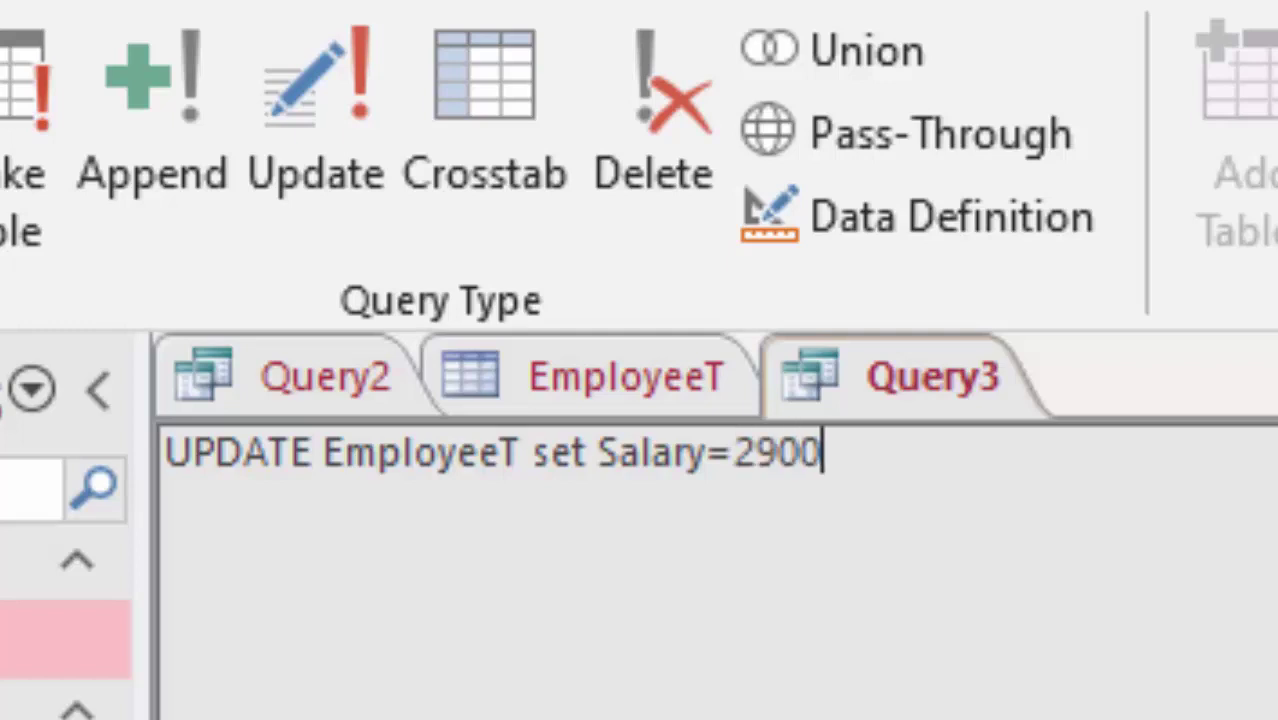
text(0)
text( w)
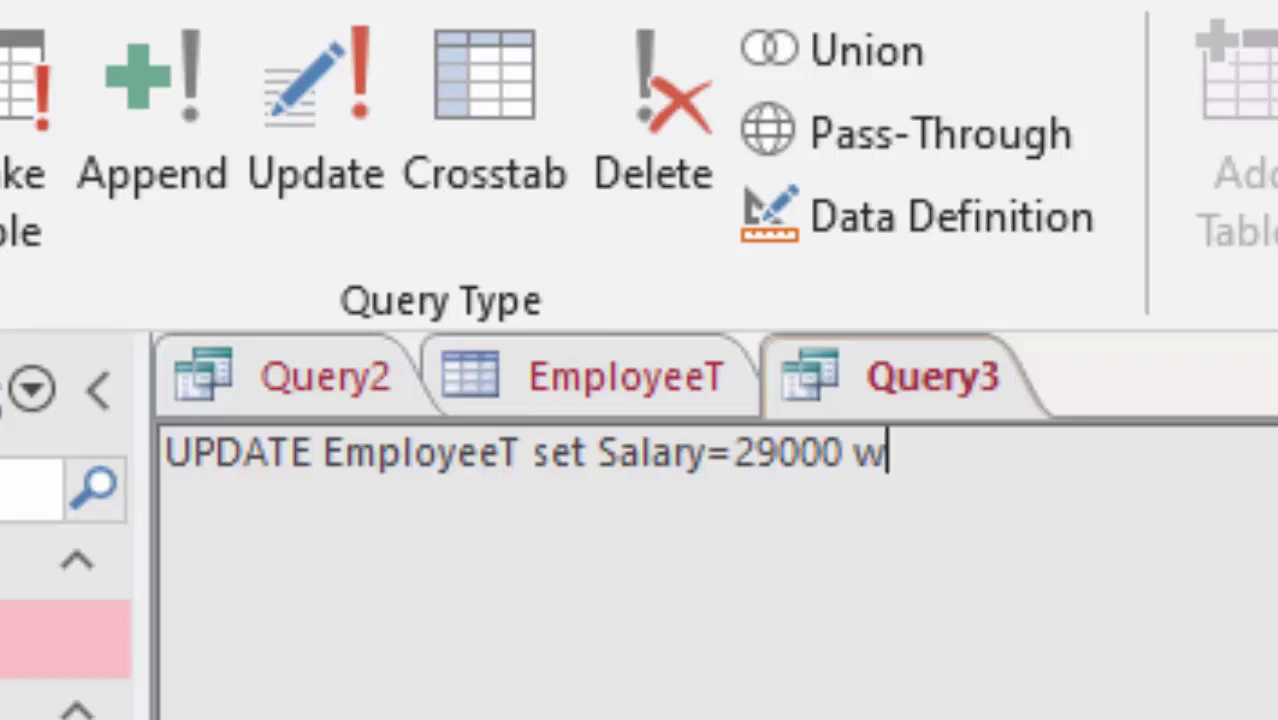
text(here)
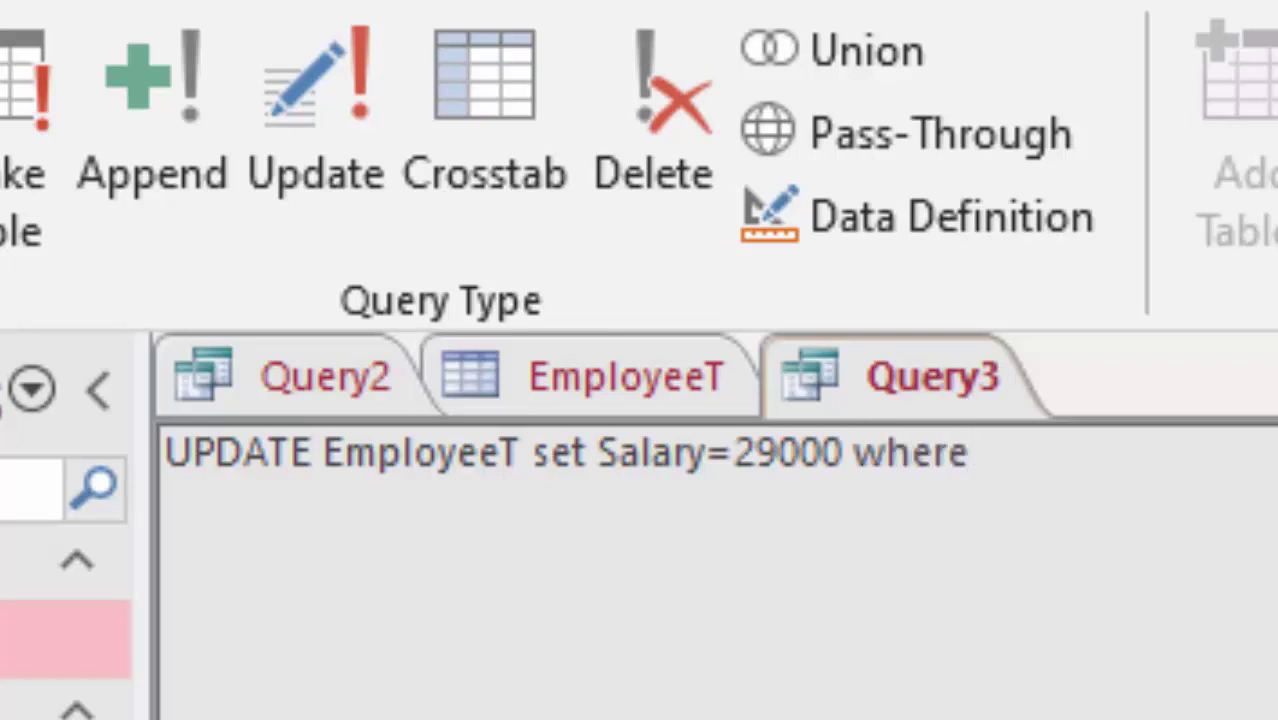
text( Em)
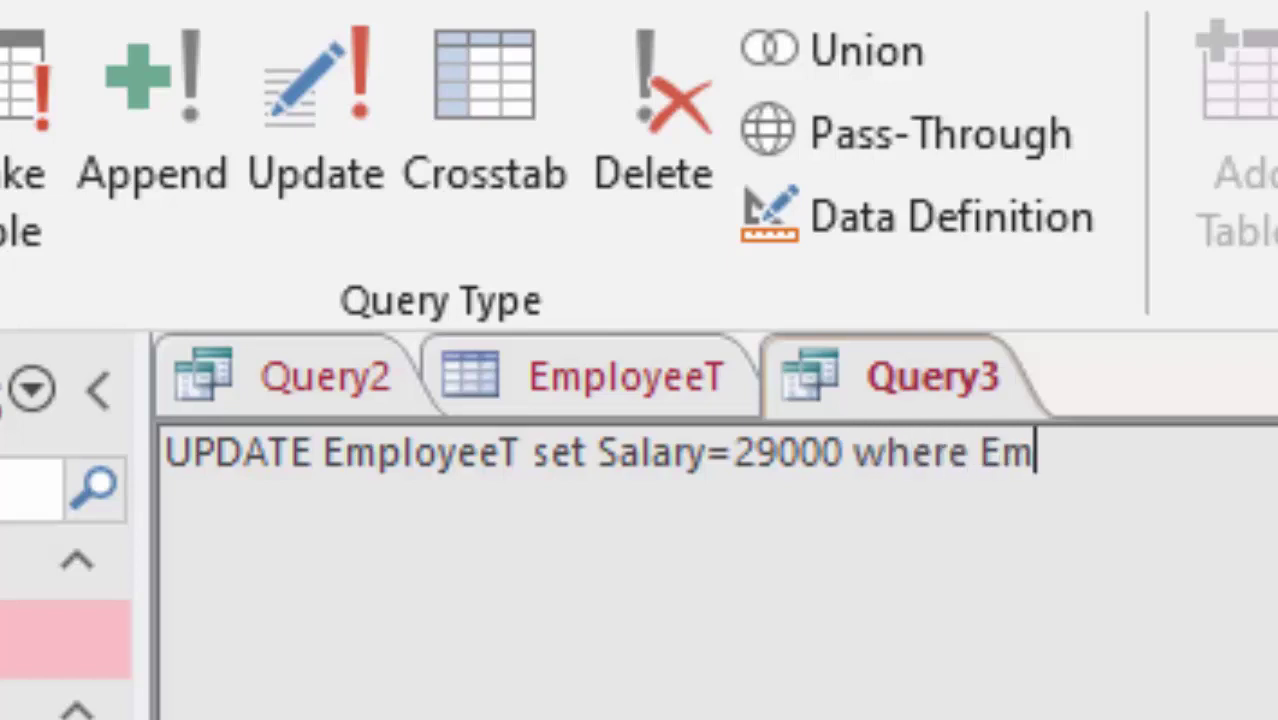
text(ployee)
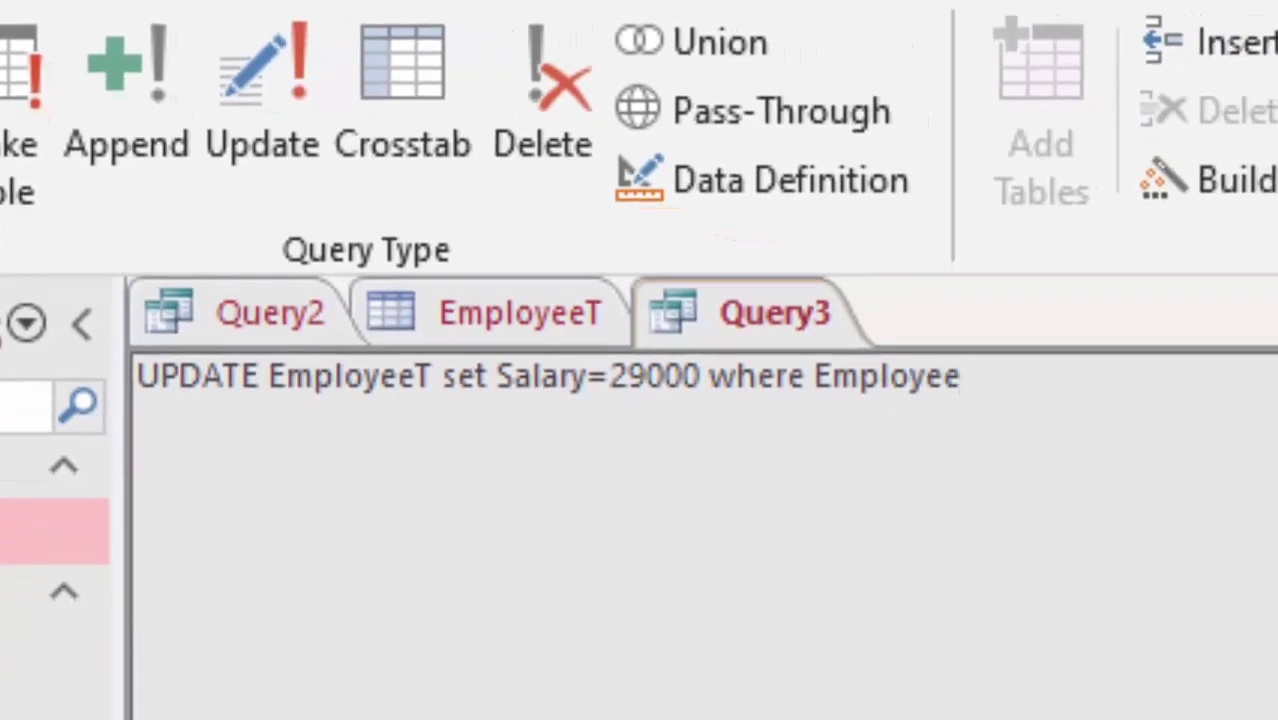
text(_id=)
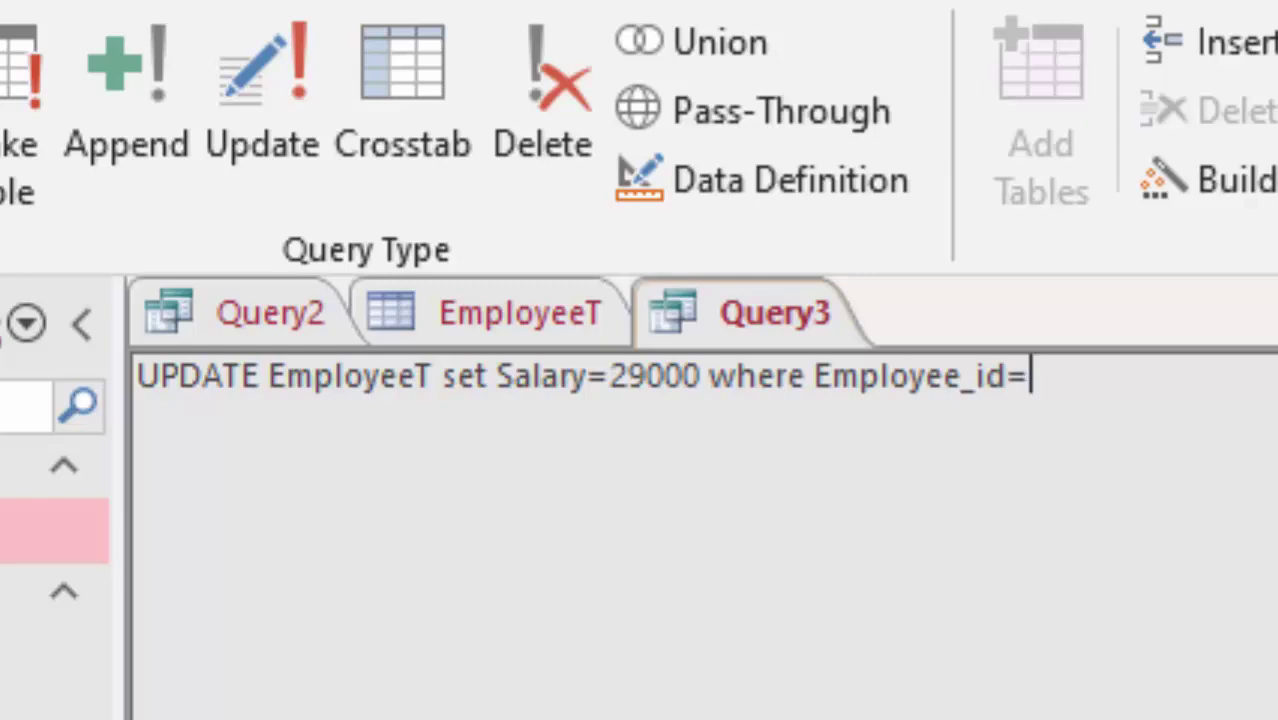
text(113)
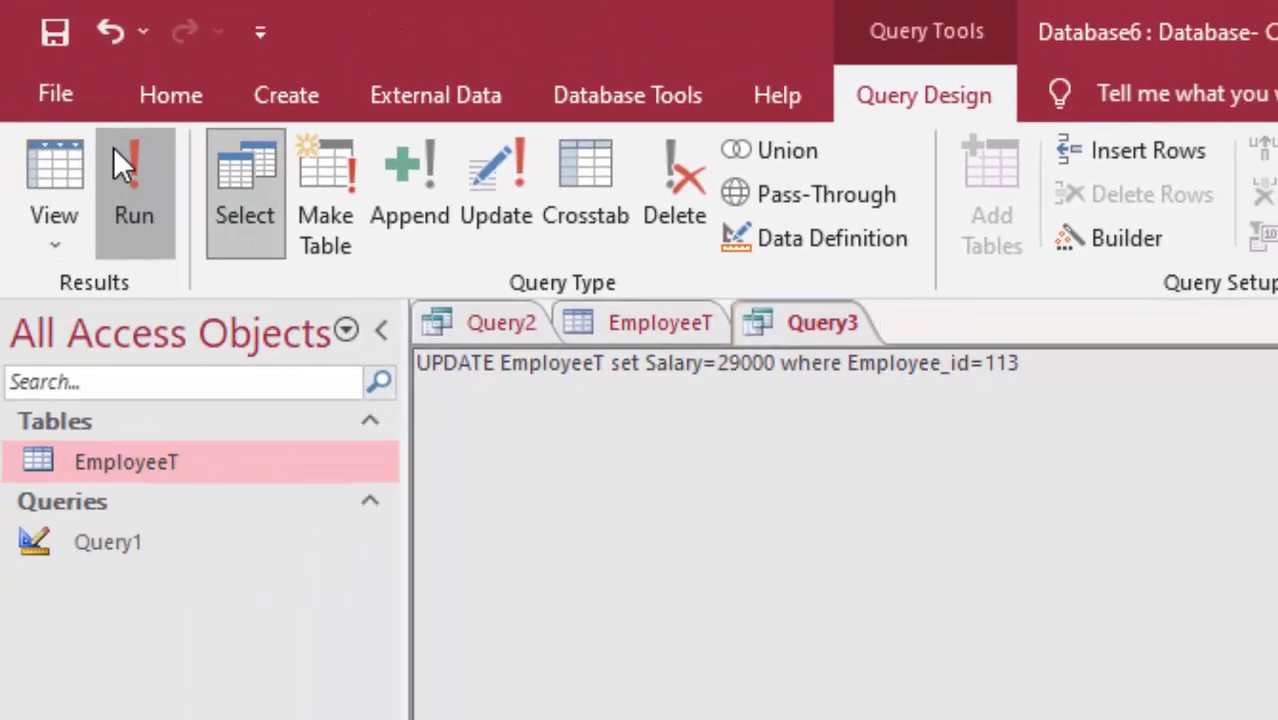
- Run Query3, confirm the one-row update, and check employee 113's 29,000 salary in EmployeeT
click(113, 150)
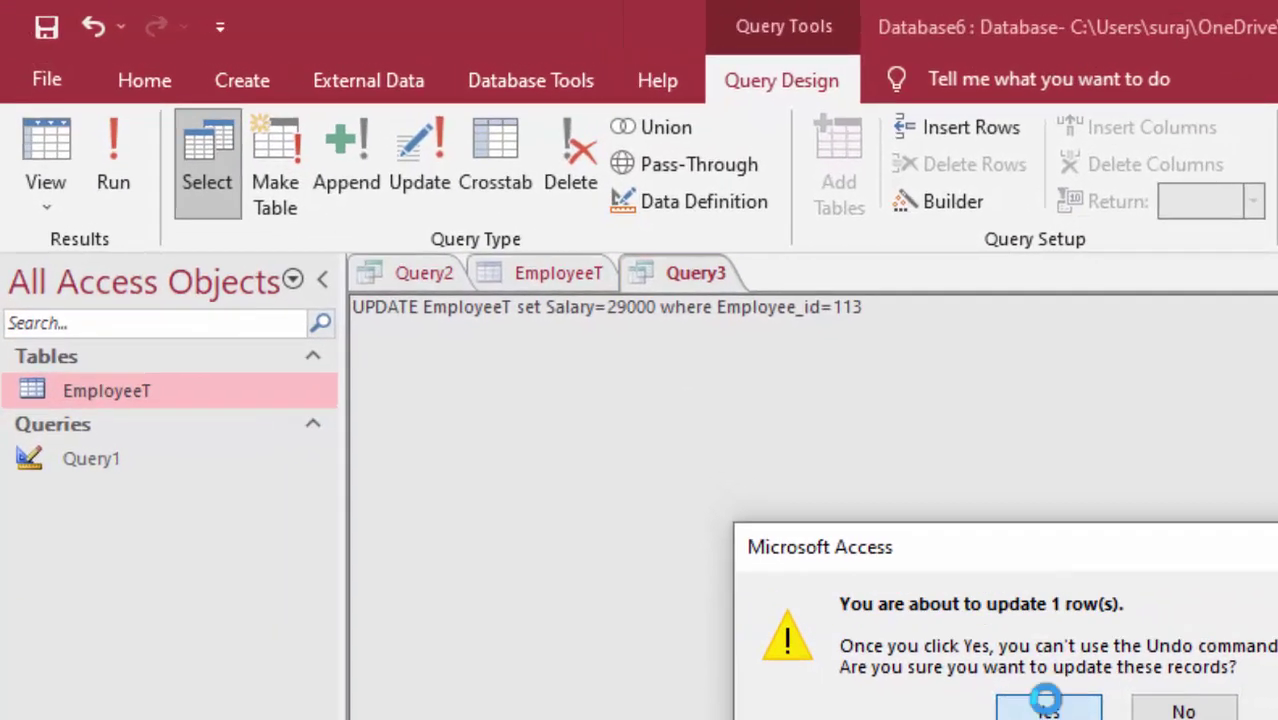
click(874, 594)
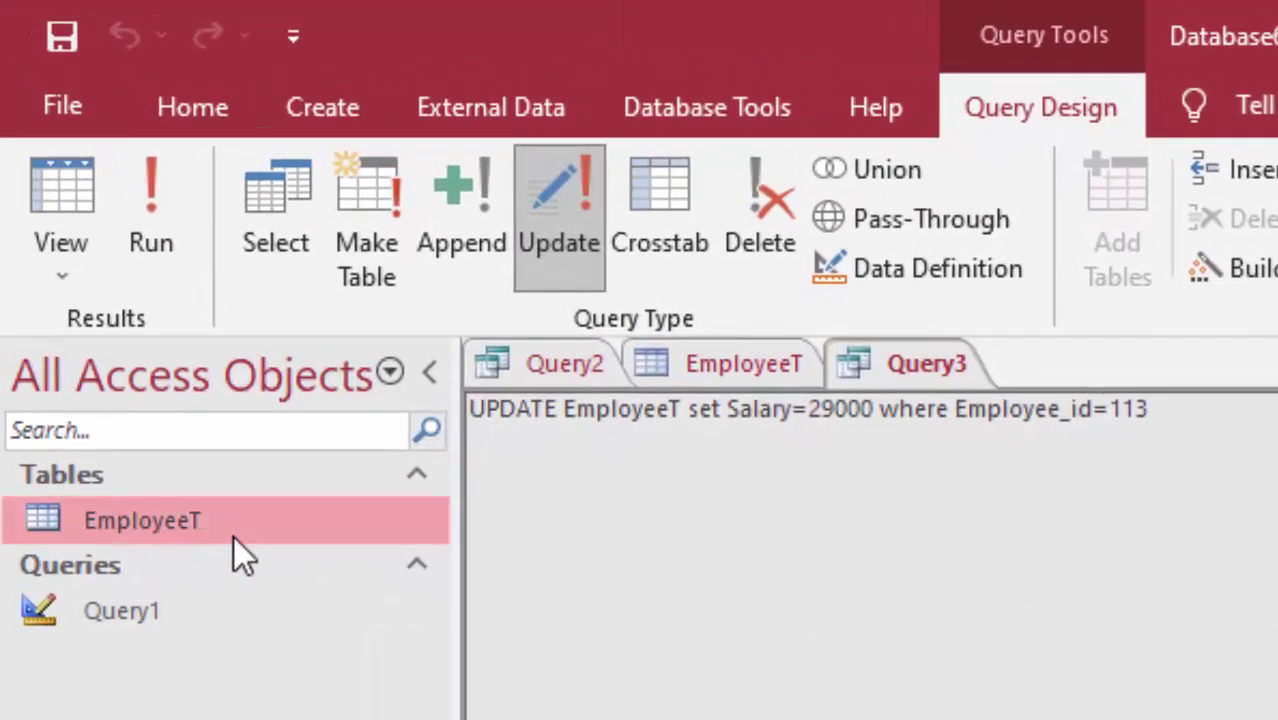
double_click(234, 537)
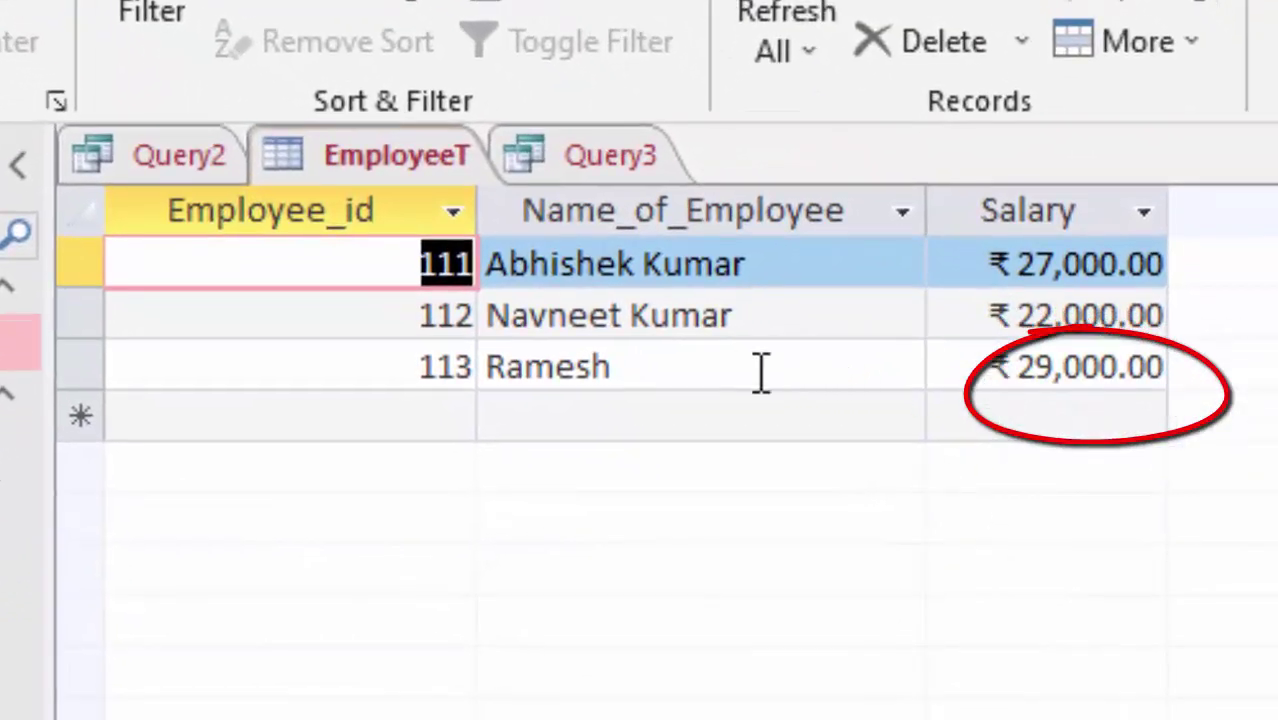
click(806, 404)
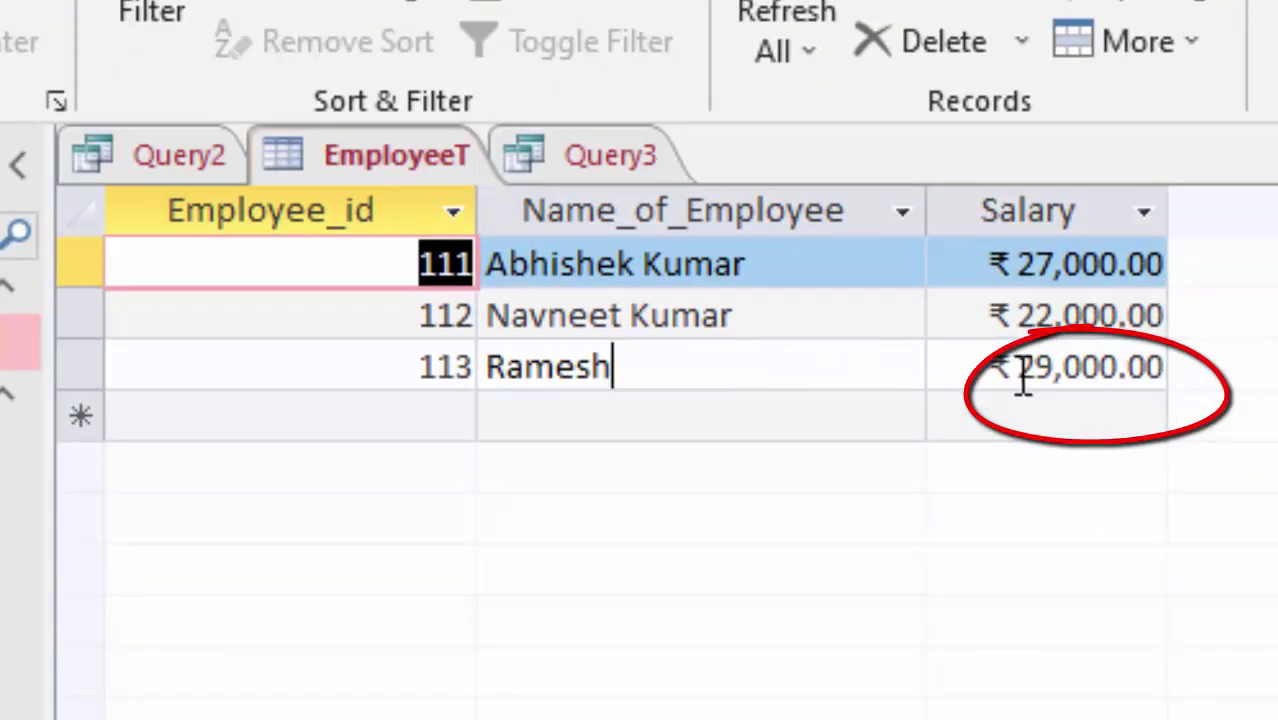